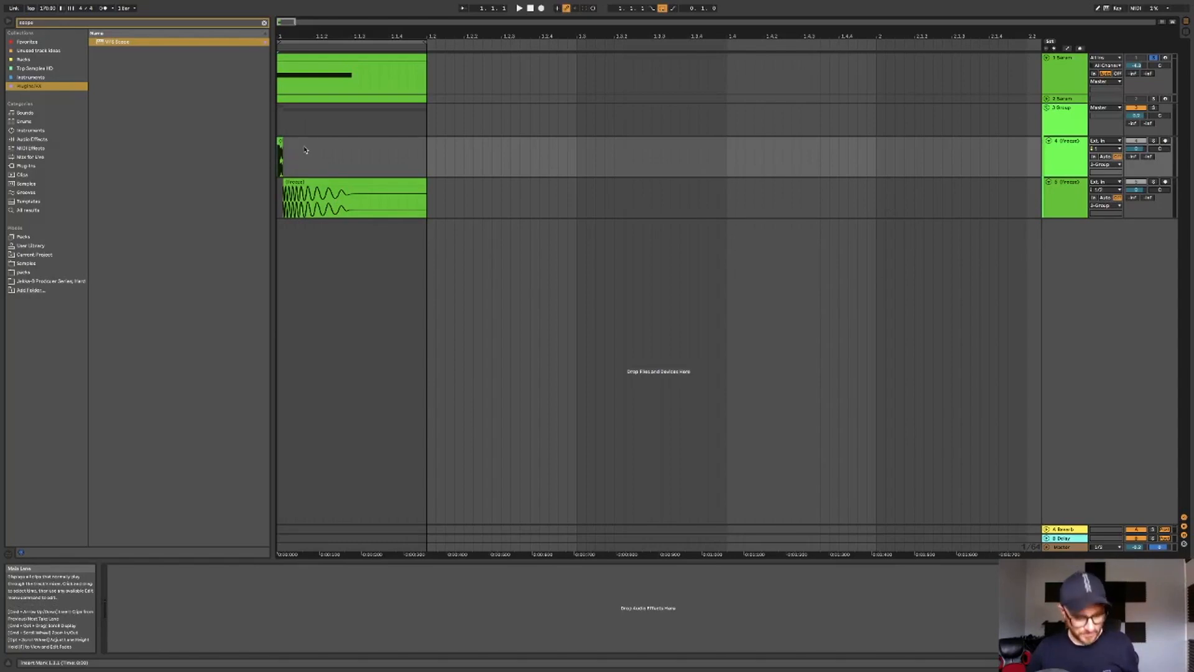
- Solo the group track and select the group and the fourth track in turn
scroll(279, 123, up, 5)
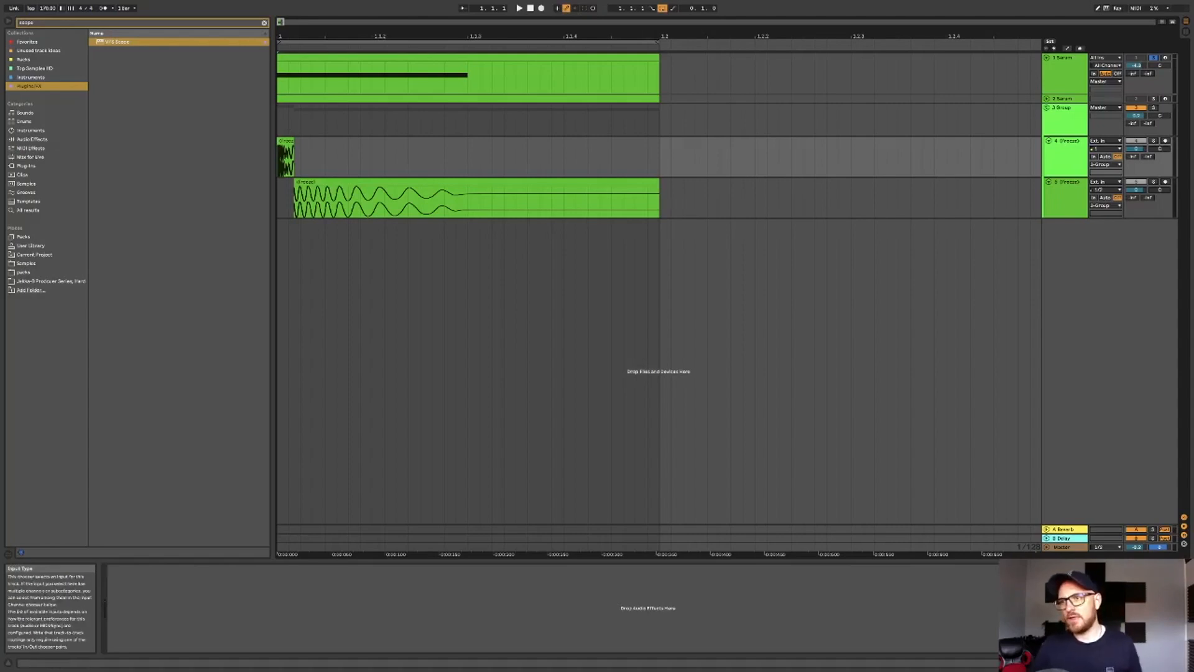
click(1154, 108)
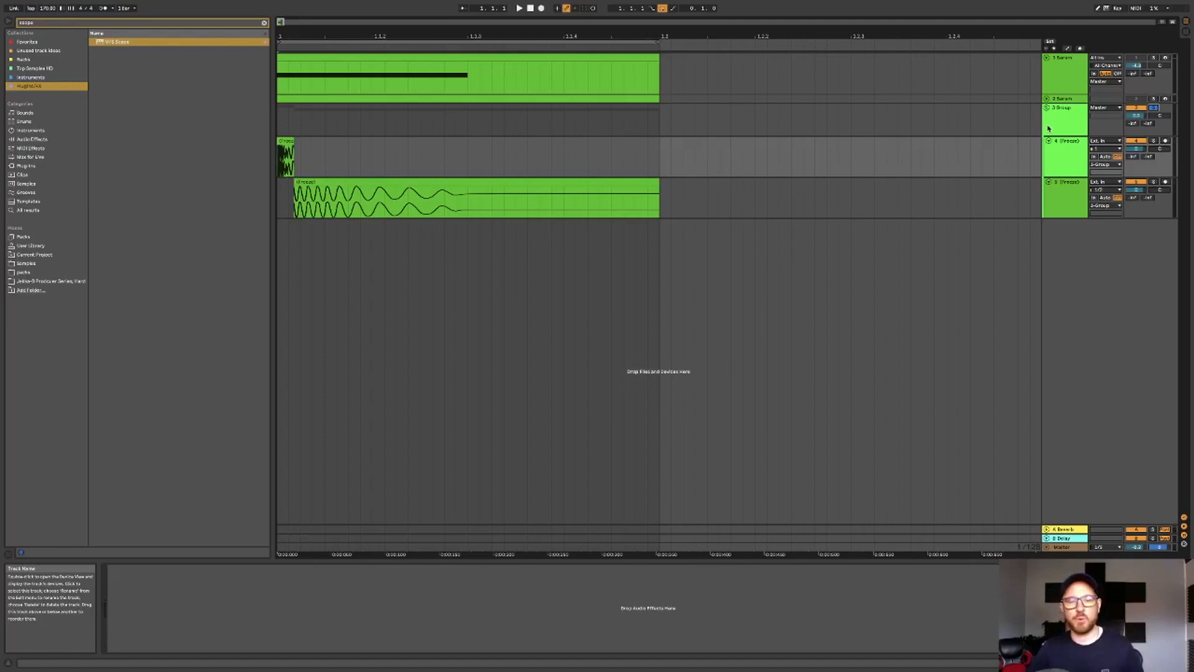
click(1069, 128)
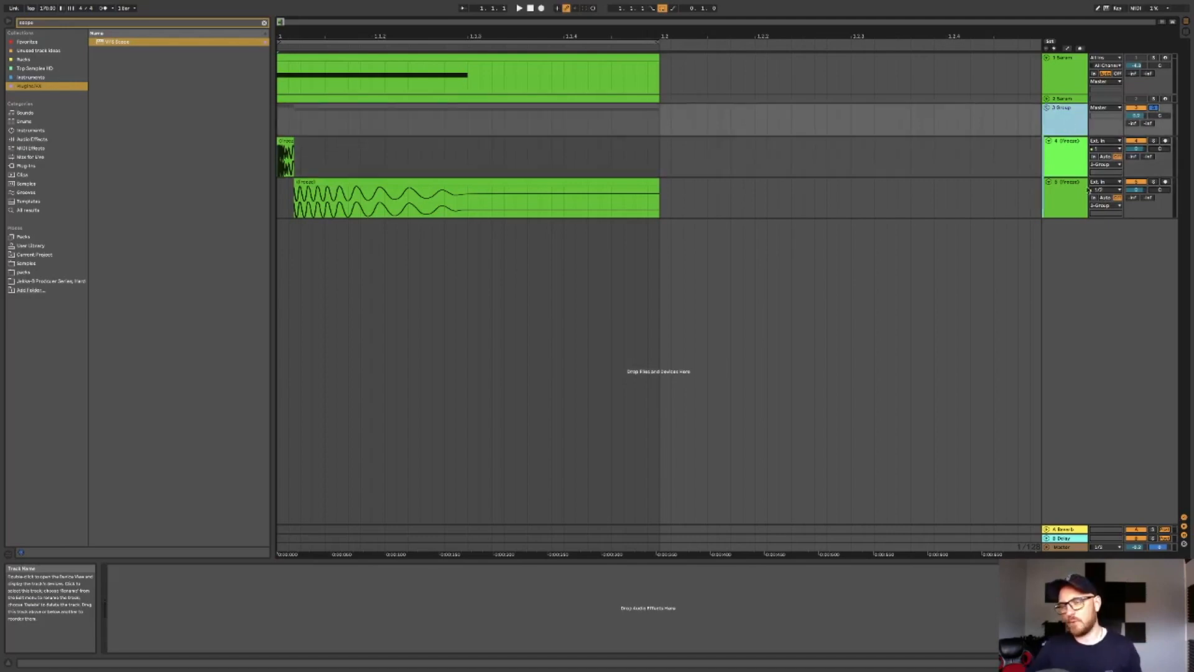
click(1076, 171)
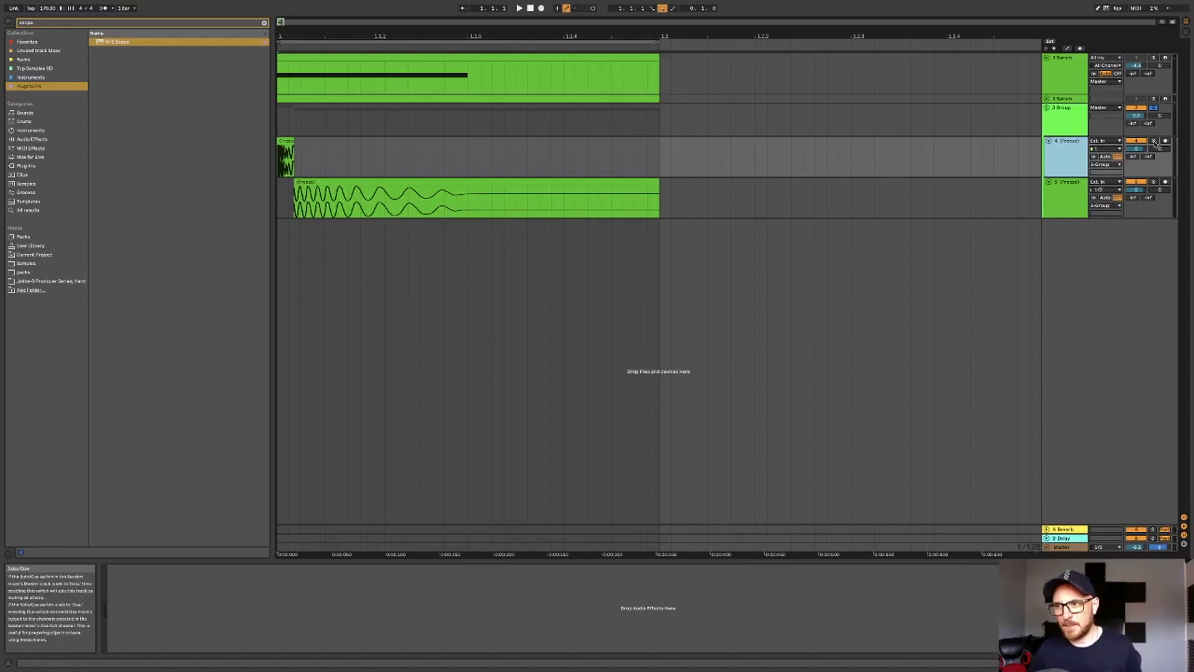
- Solo the fourth and fifth tracks in turn while playing the arrangement to audition them
scroll(302, 143, down, 5)
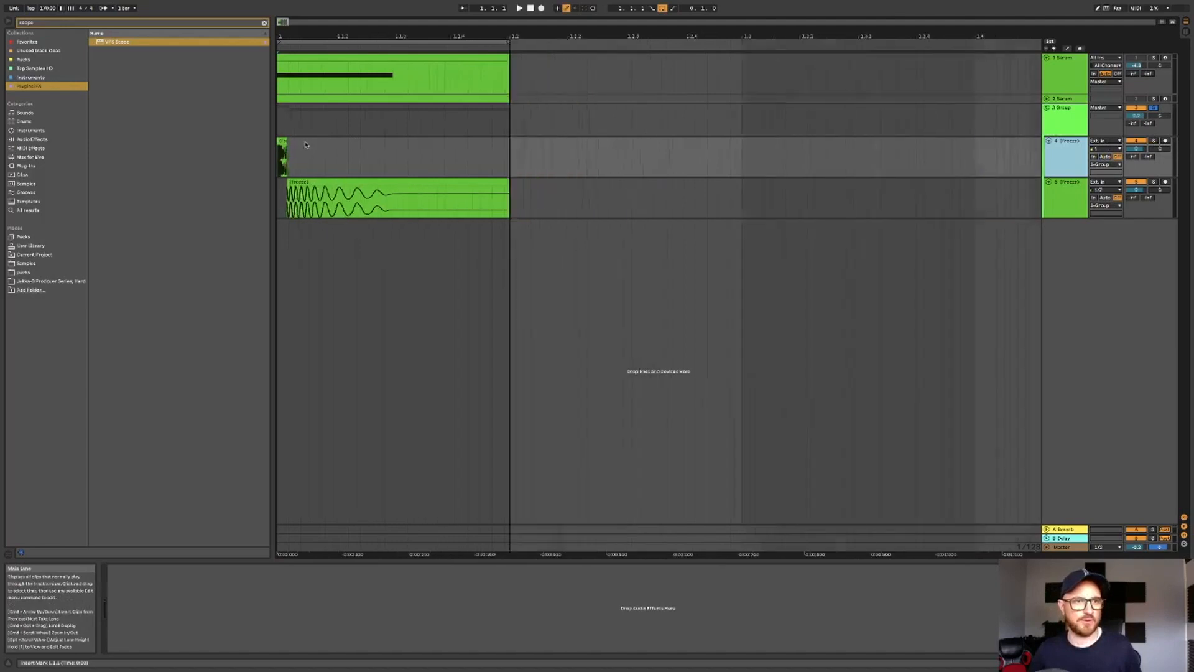
click(295, 145)
scroll(287, 148, up, 8)
scroll(287, 148, left, 2)
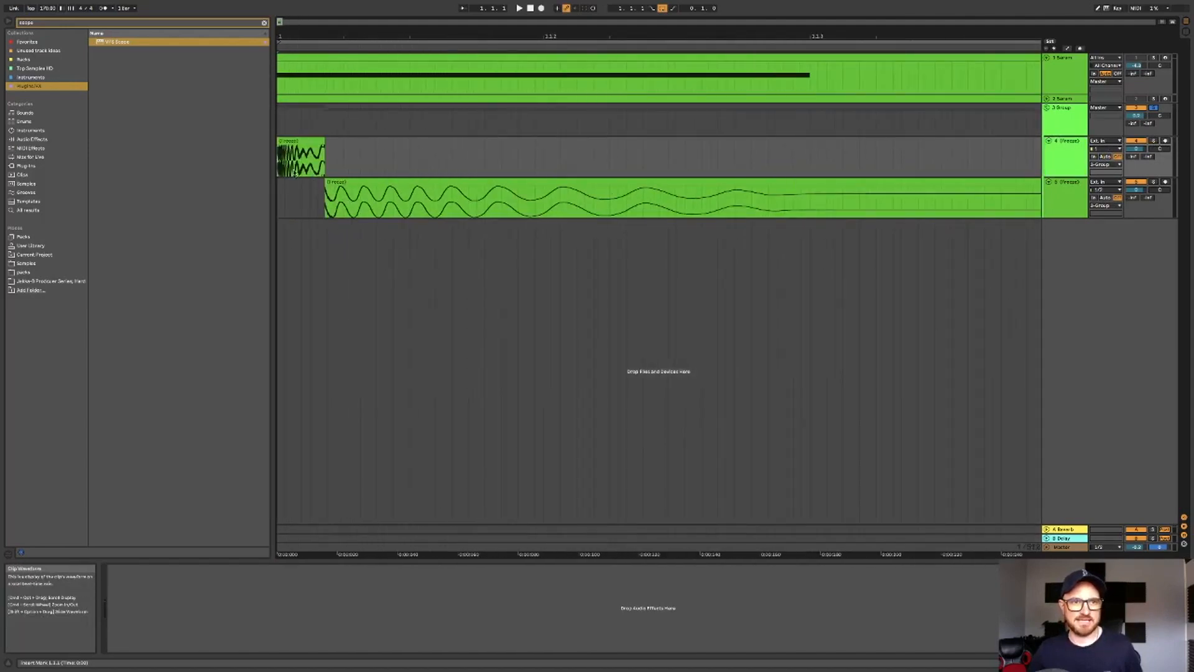
click(1154, 141)
key(space)
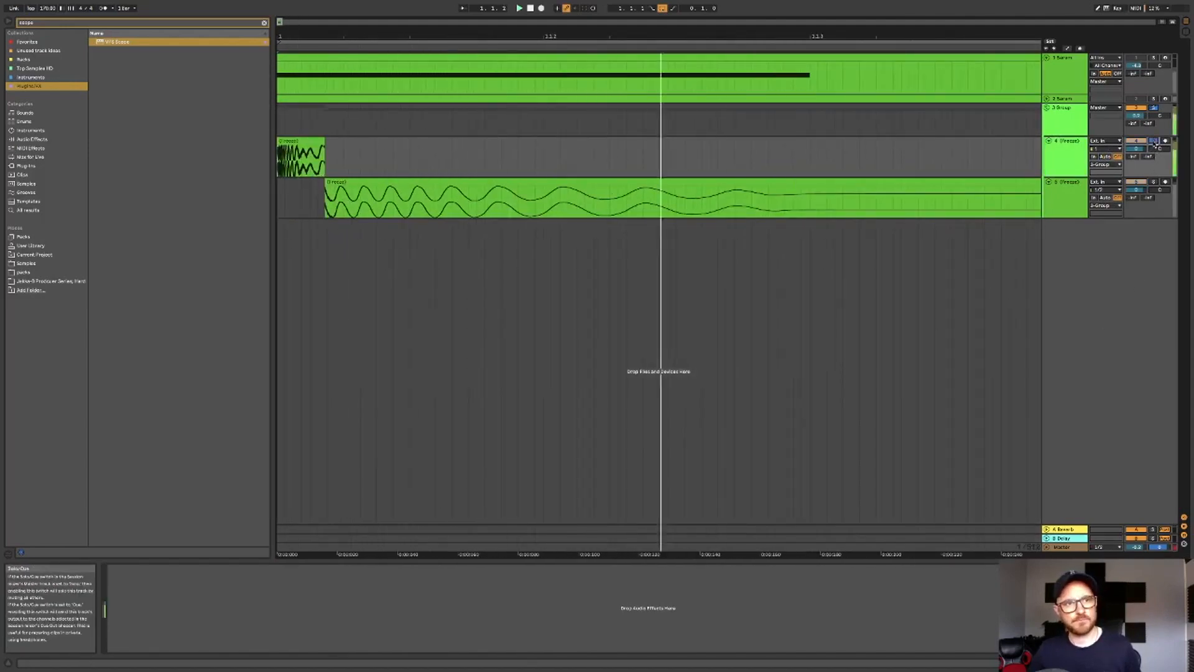
click(1154, 183)
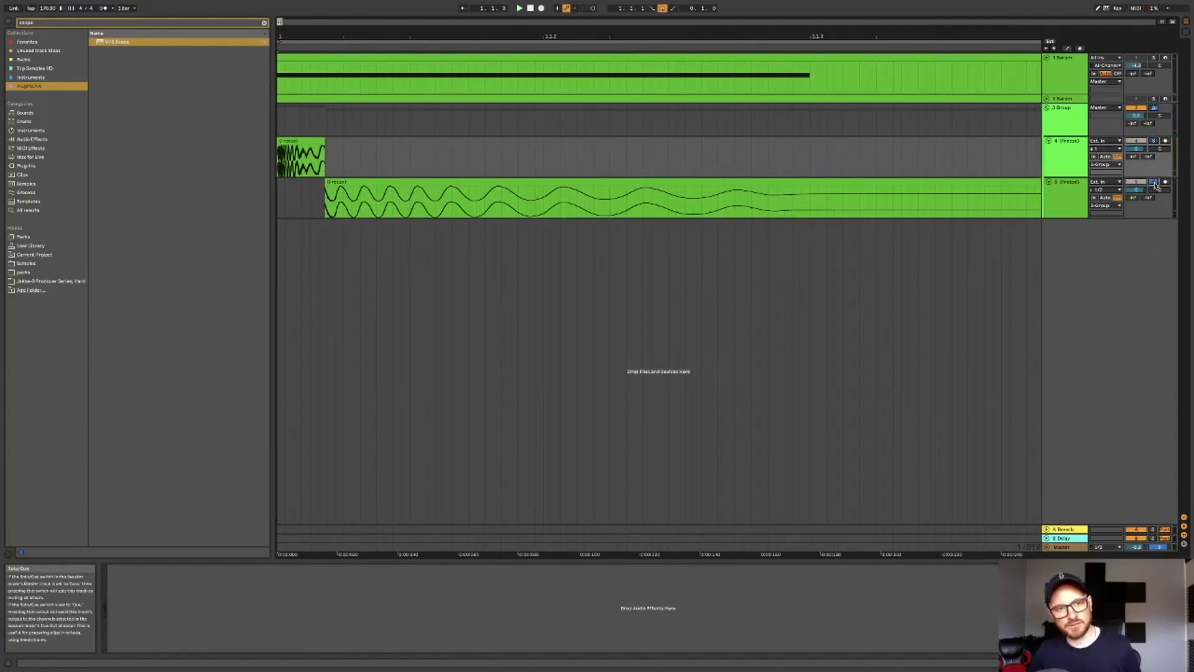
click(1155, 183)
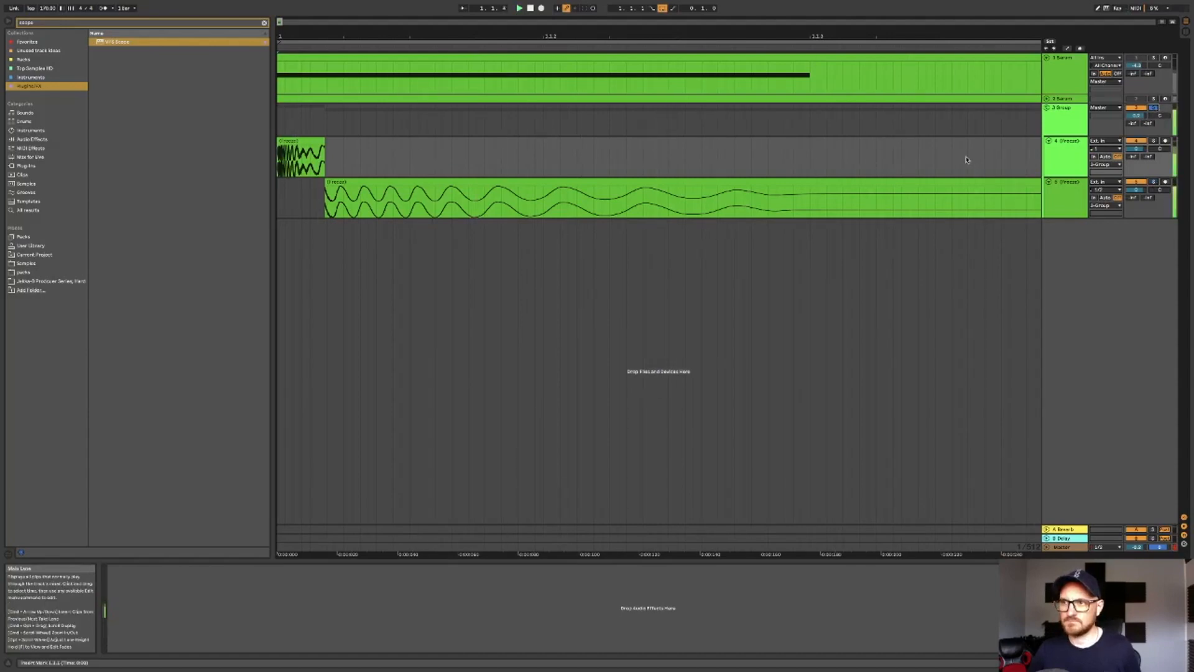
- Open the Serum instrument on the Serum track and open its MIDI clip with the note selected
click(1064, 94)
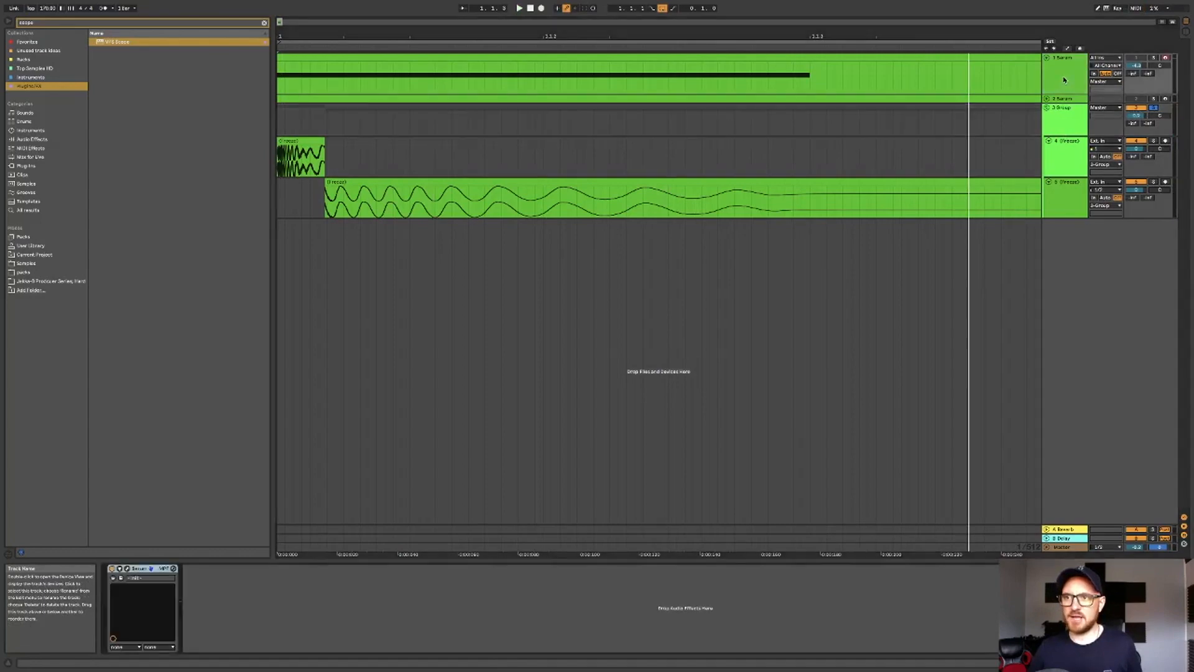
click(128, 569)
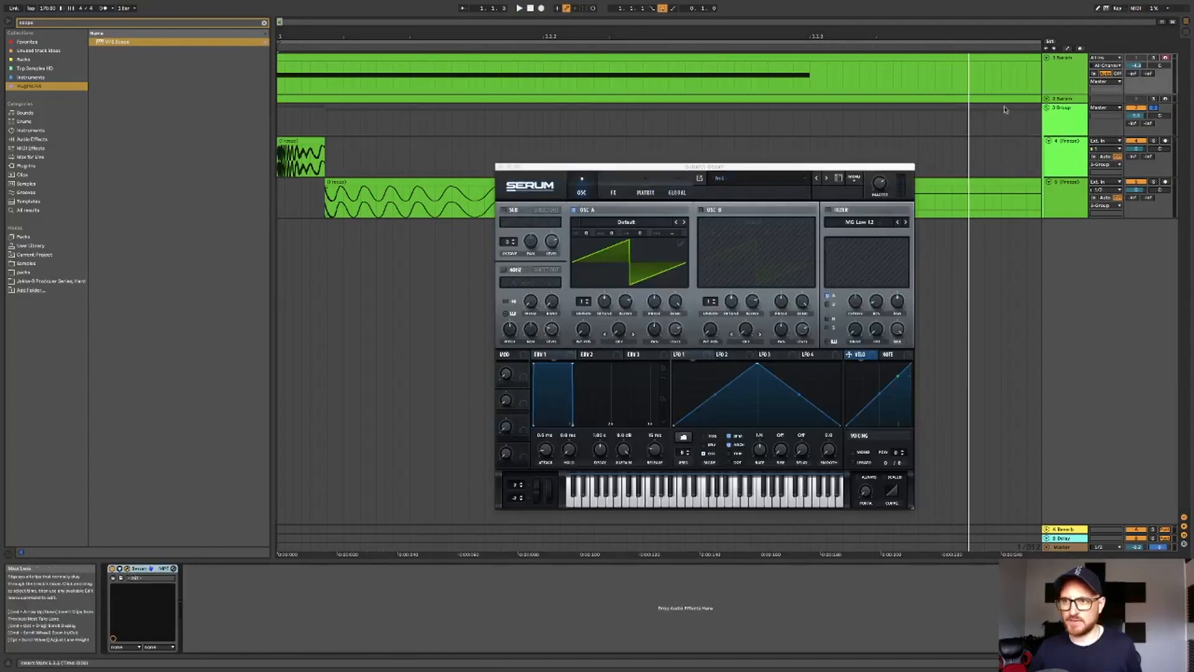
double_click(767, 57)
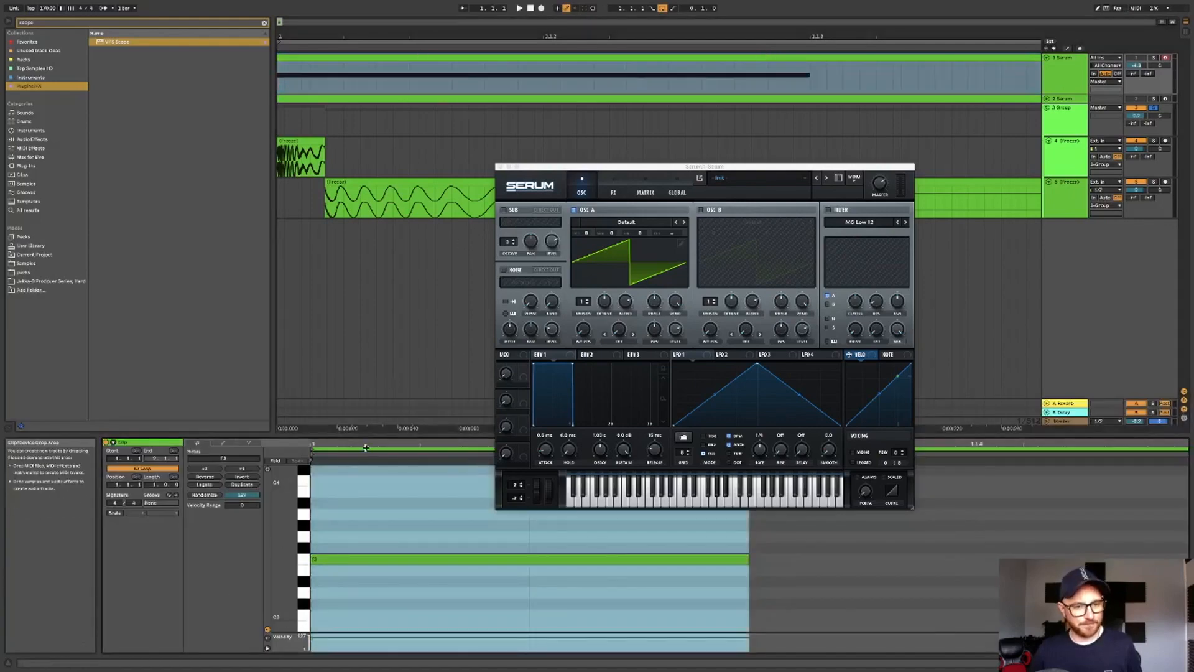
click(390, 558)
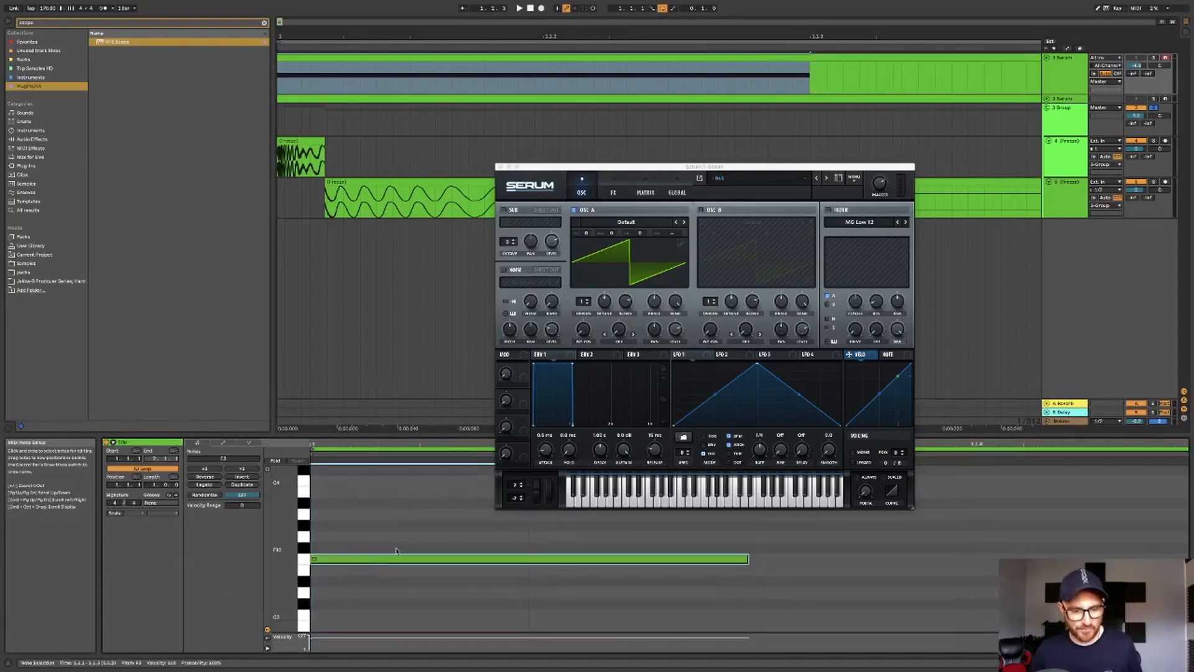
- Set Oscillator A's octave to -2
scroll(402, 575, down, 5)
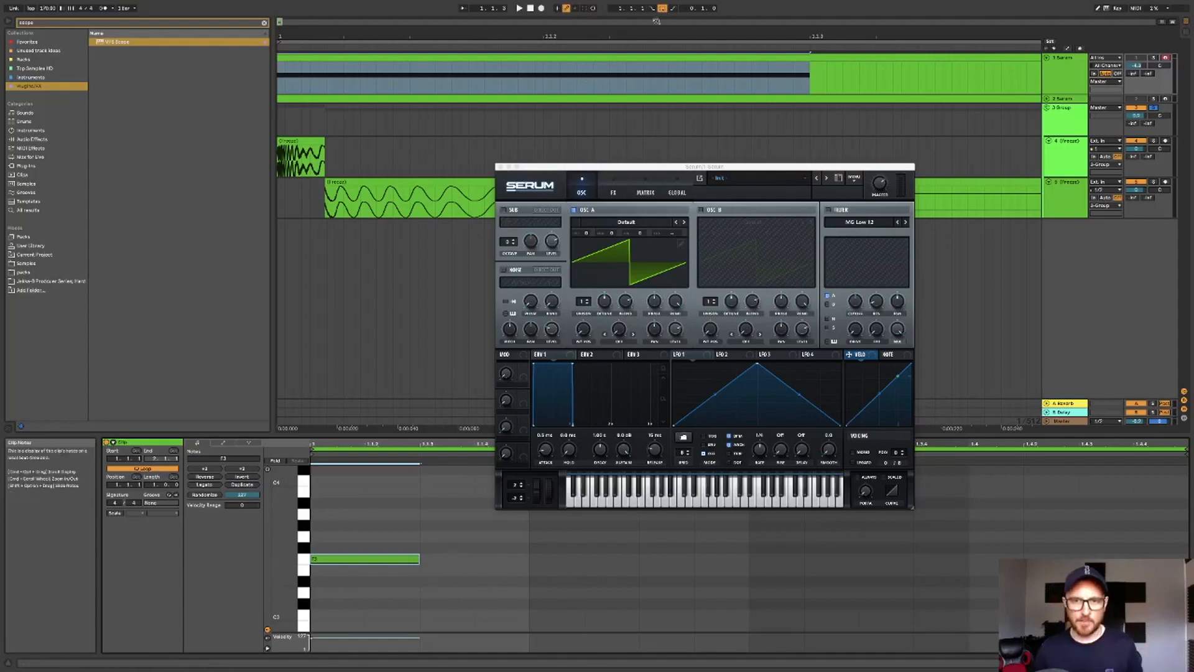
scroll(628, 96, down, 3)
scroll(628, 96, down, 2)
drag(592, 168, 589, 82)
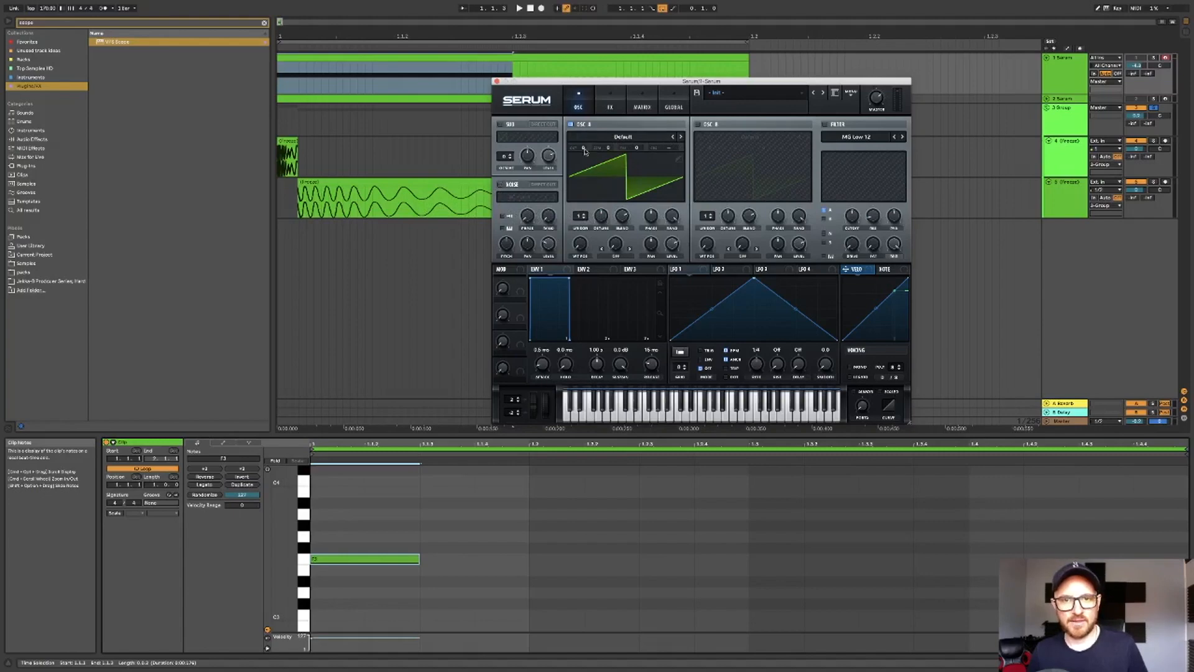
drag(584, 151, 585, 163)
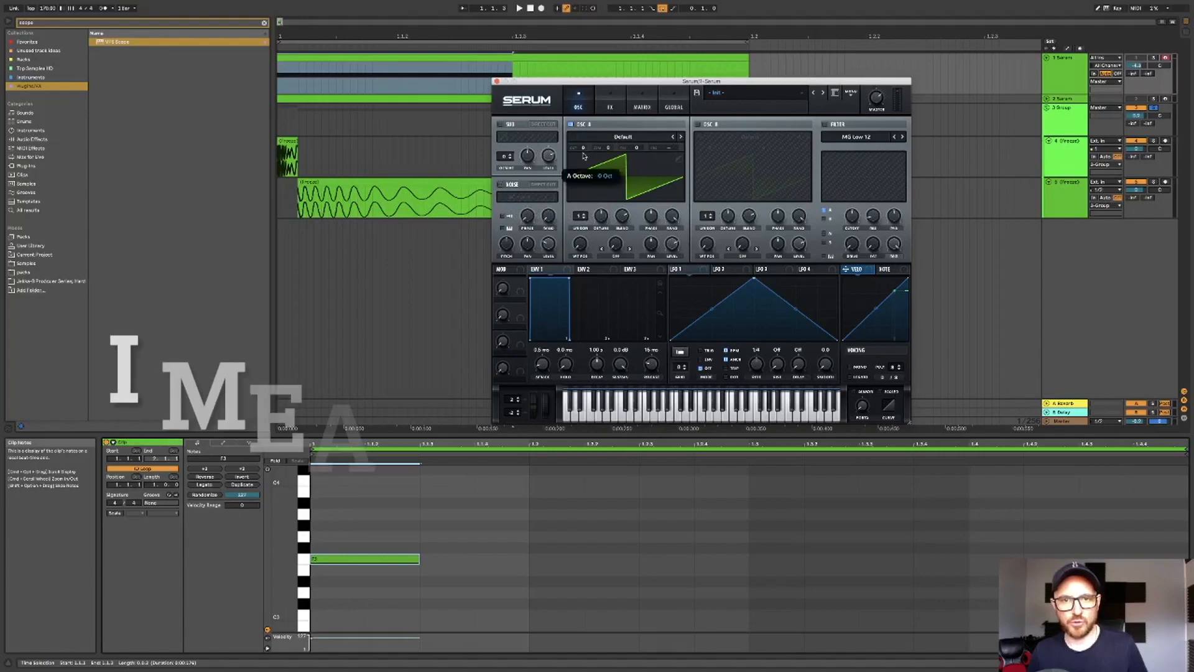
- Load the Analog Basic Shapes wavetable into Oscillator A and move its wavetable position to the square shape
click(621, 138)
mouse_move(684, 155)
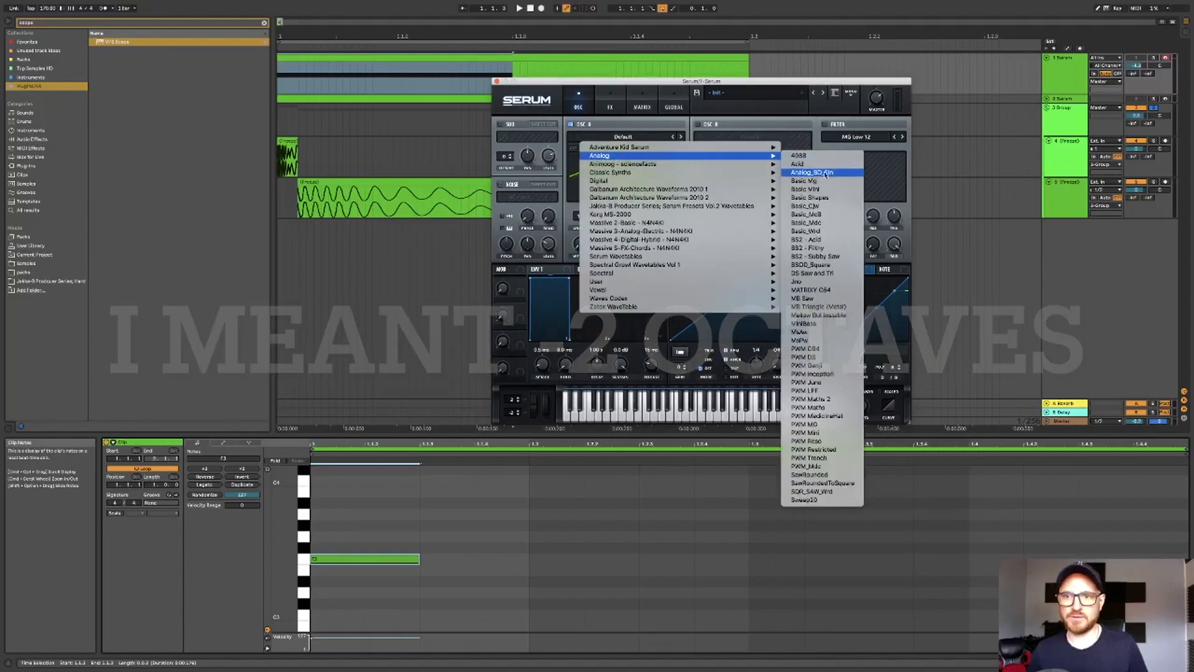
click(809, 197)
drag(581, 246, 582, 229)
- Play the clip from the start to audition the sound
click(280, 79)
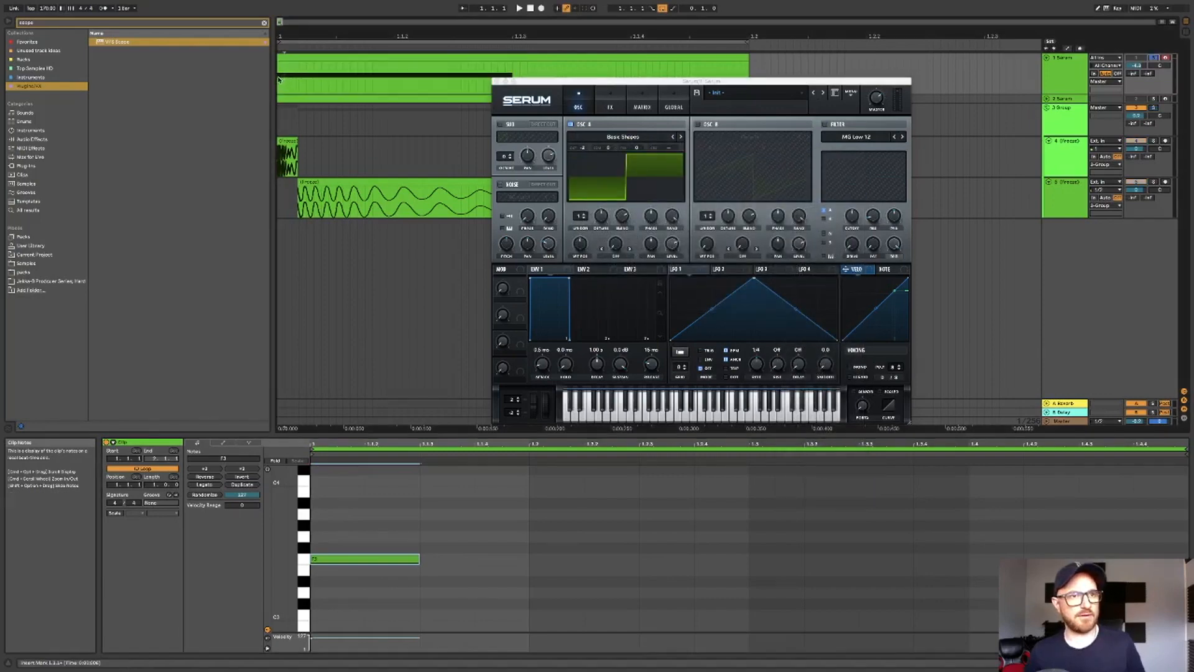
key(space)
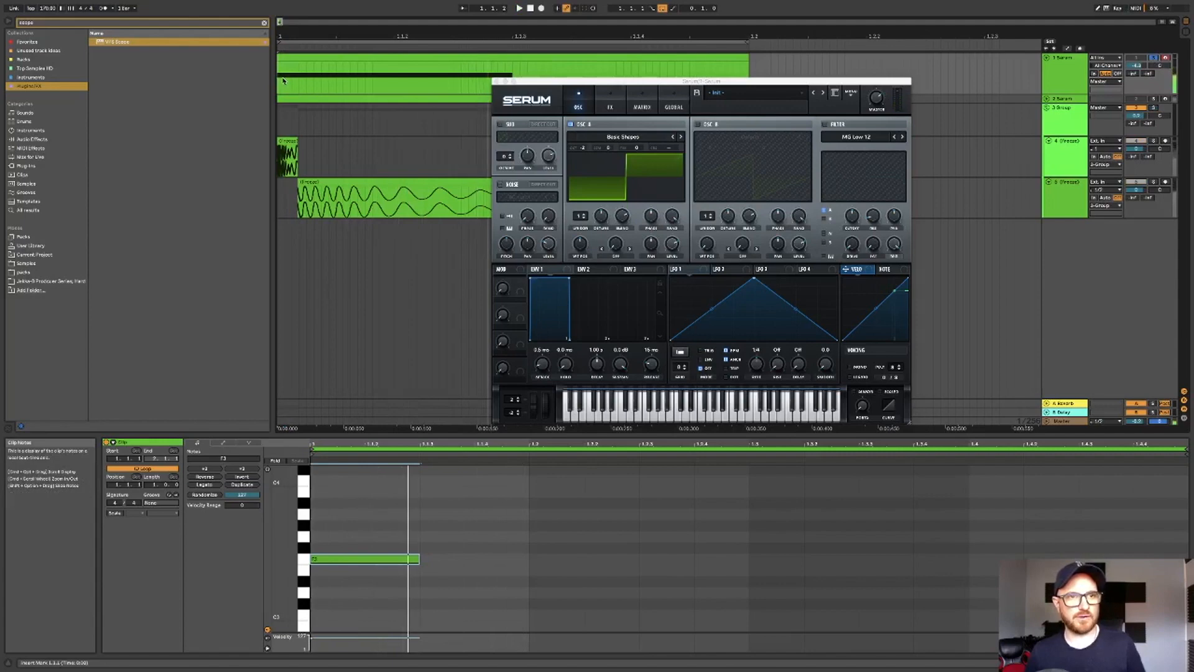
click(531, 9)
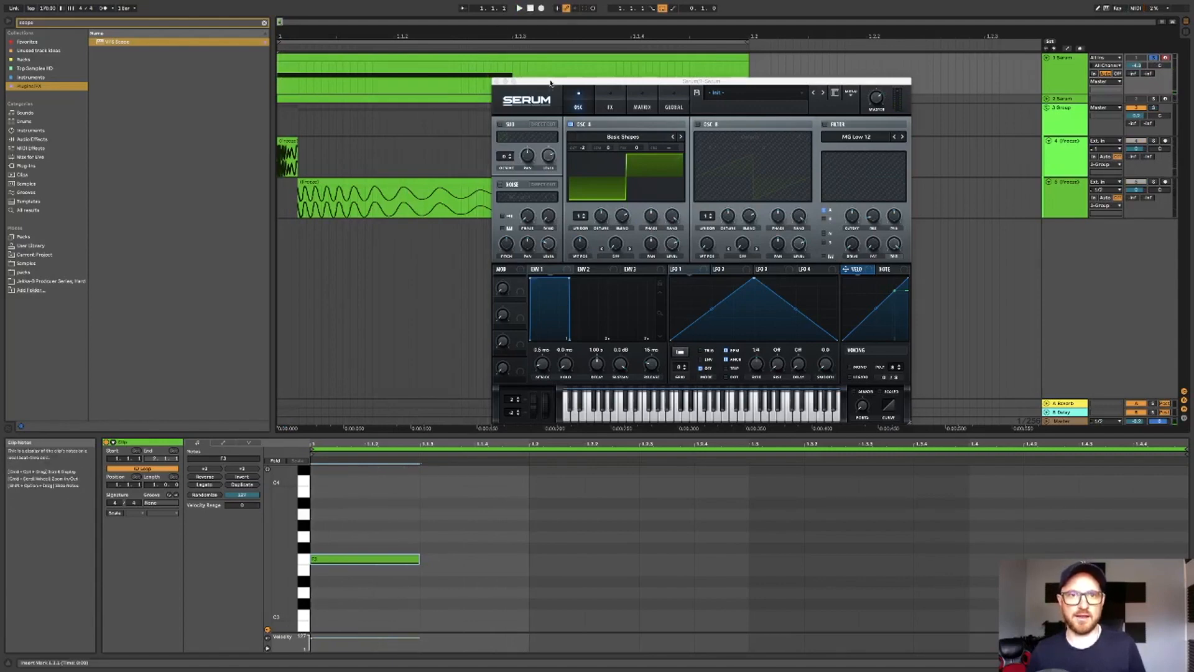
- Lower Oscillator A's phase randomness and raise its initial phase, auditioning the result
drag(550, 83, 547, 88)
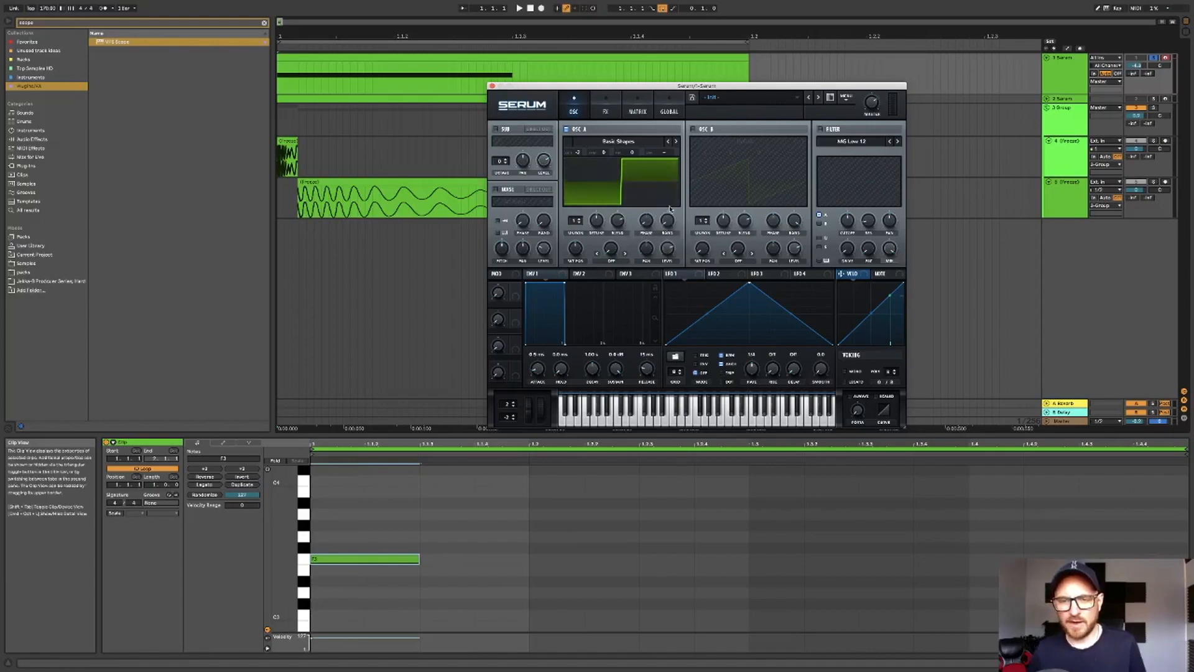
drag(669, 225, 669, 249)
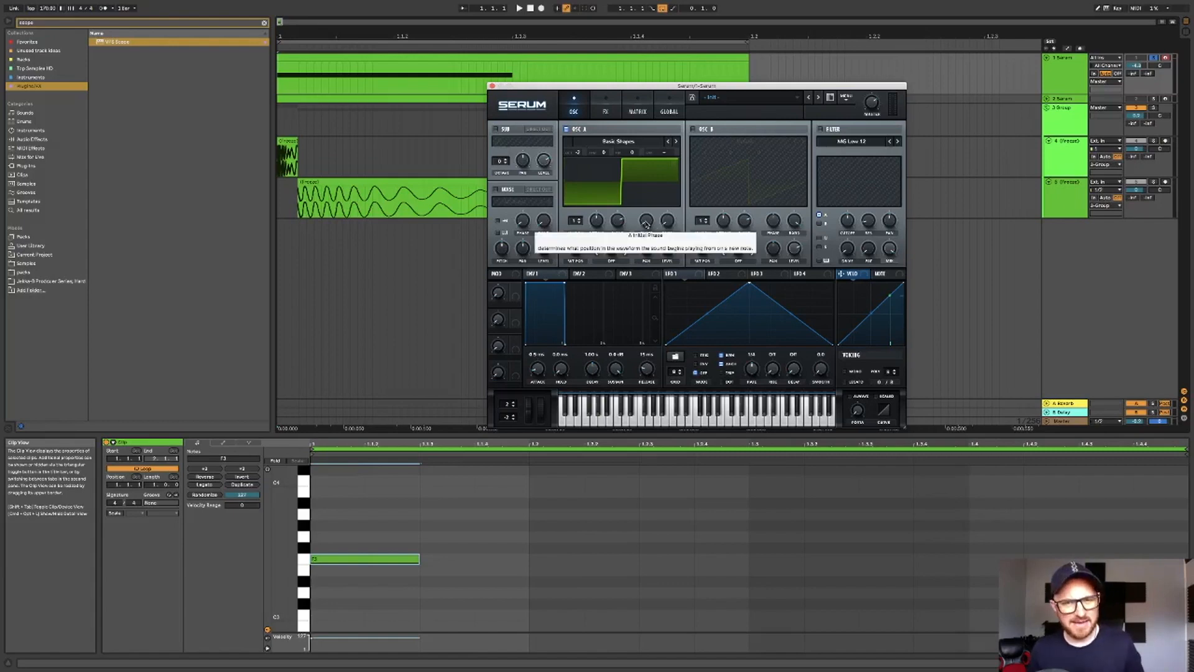
drag(646, 224, 651, 195)
key(space)
key(space)
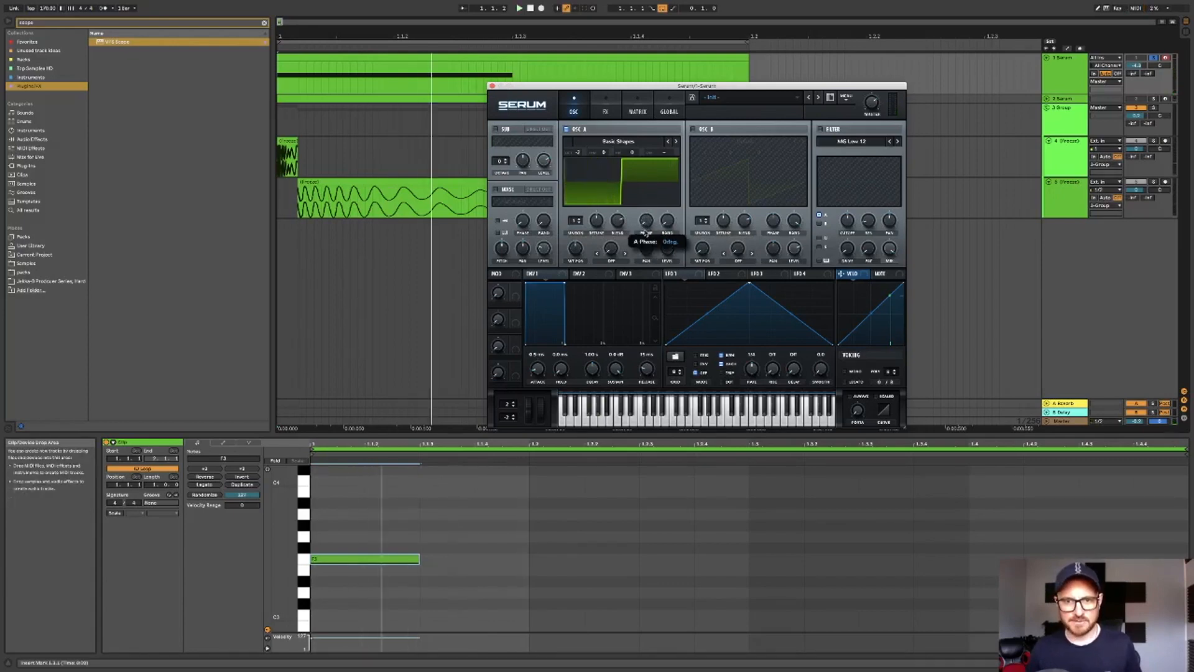
- Assign ENV 3 to Oscillator A's level and shape it with zero sustain, a short decay and release
click(639, 275)
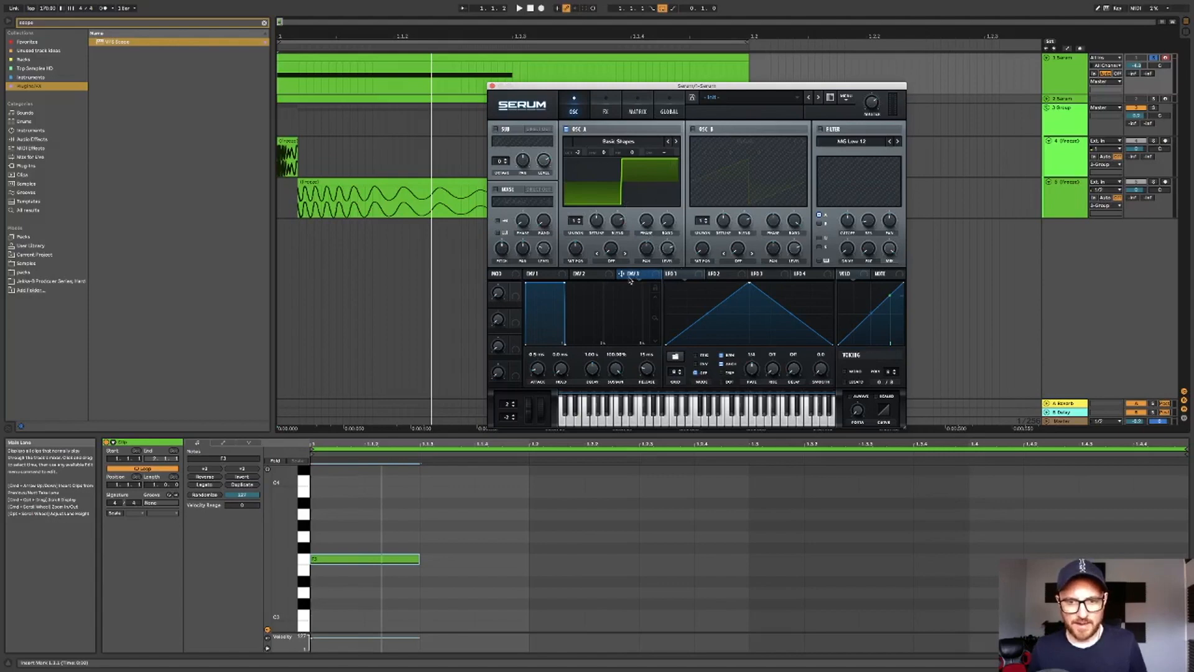
drag(623, 274, 666, 253)
drag(646, 368, 653, 450)
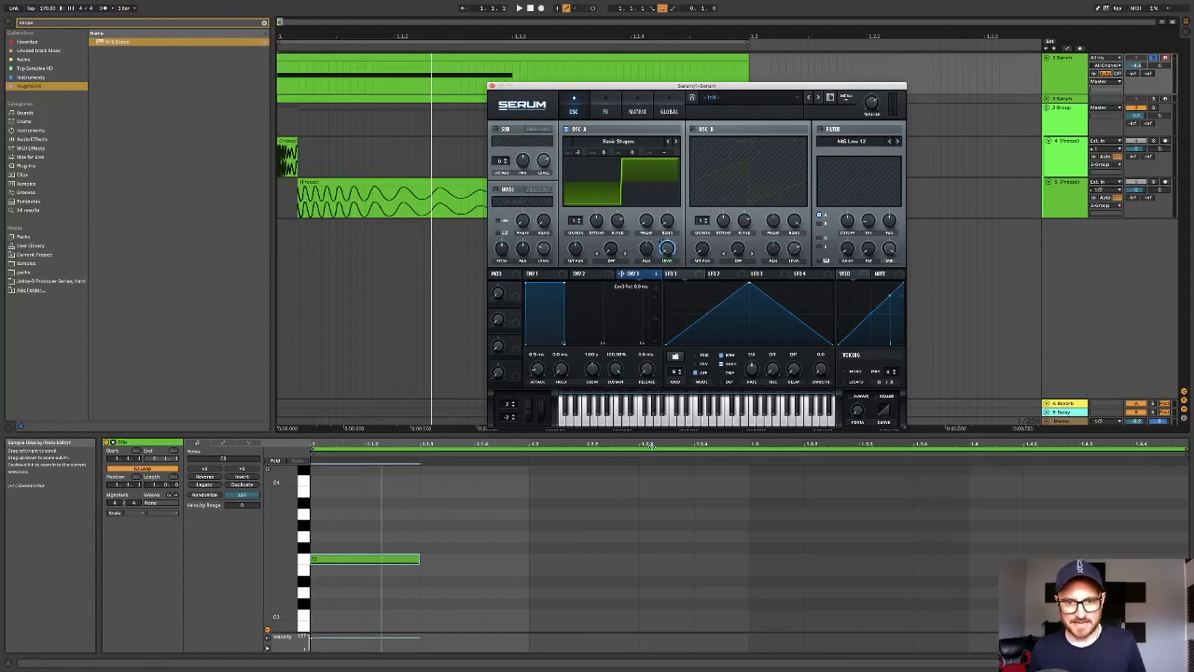
drag(616, 368, 625, 518)
drag(592, 368, 593, 393)
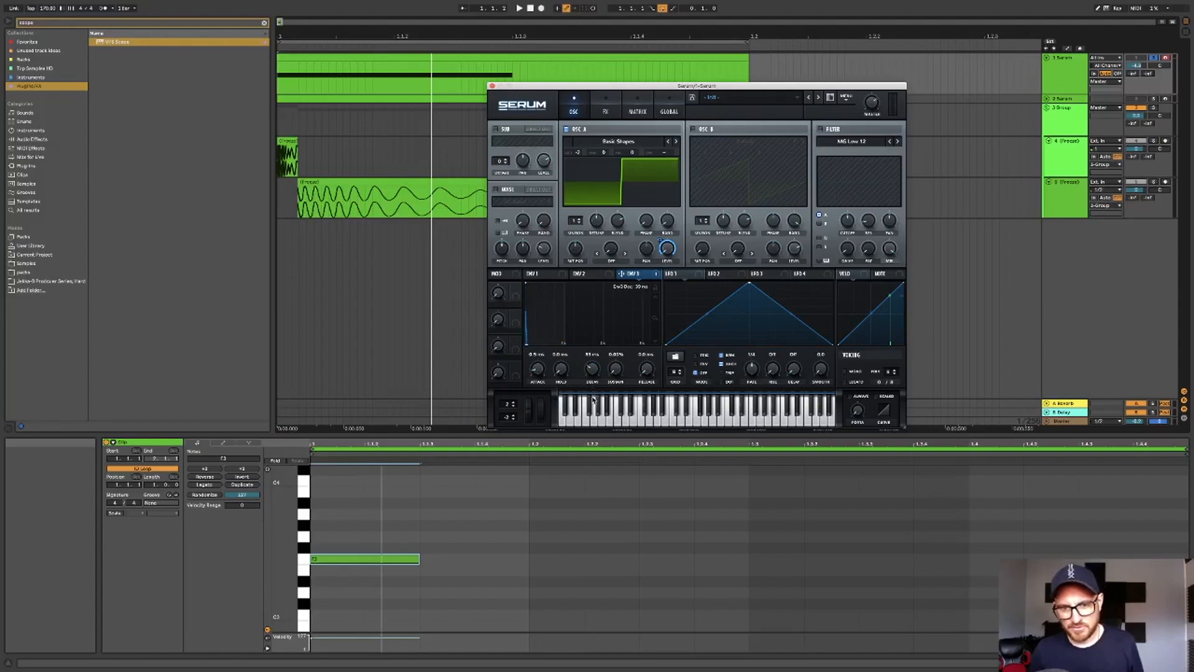
drag(593, 403, 593, 371)
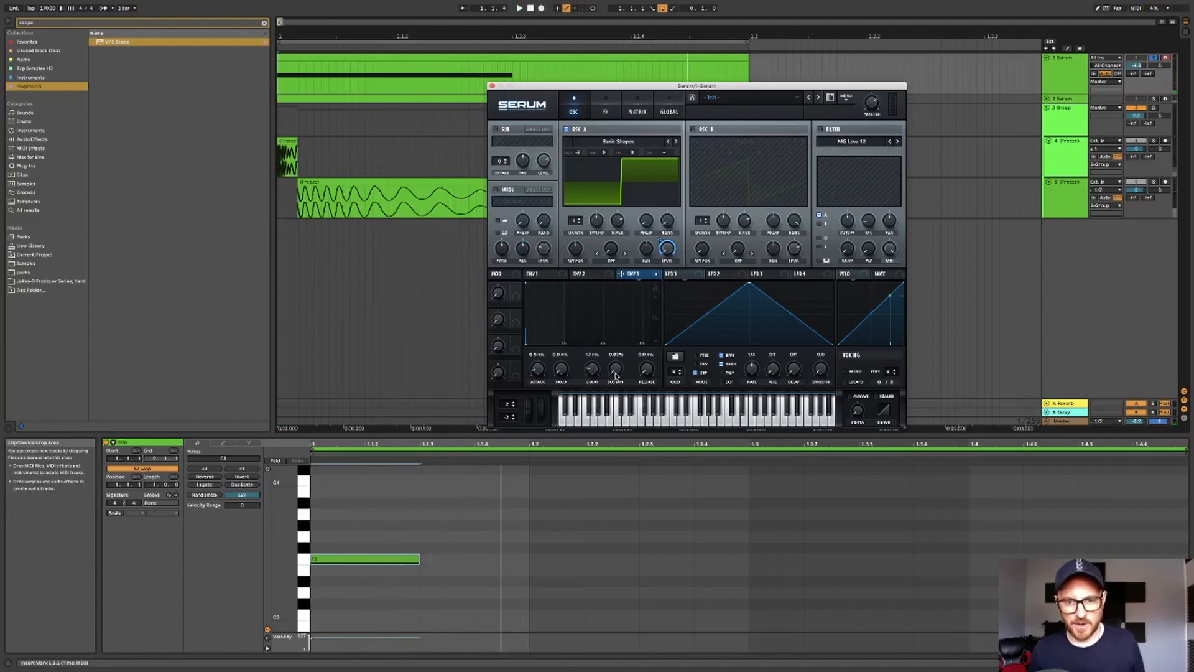
drag(592, 372, 595, 373)
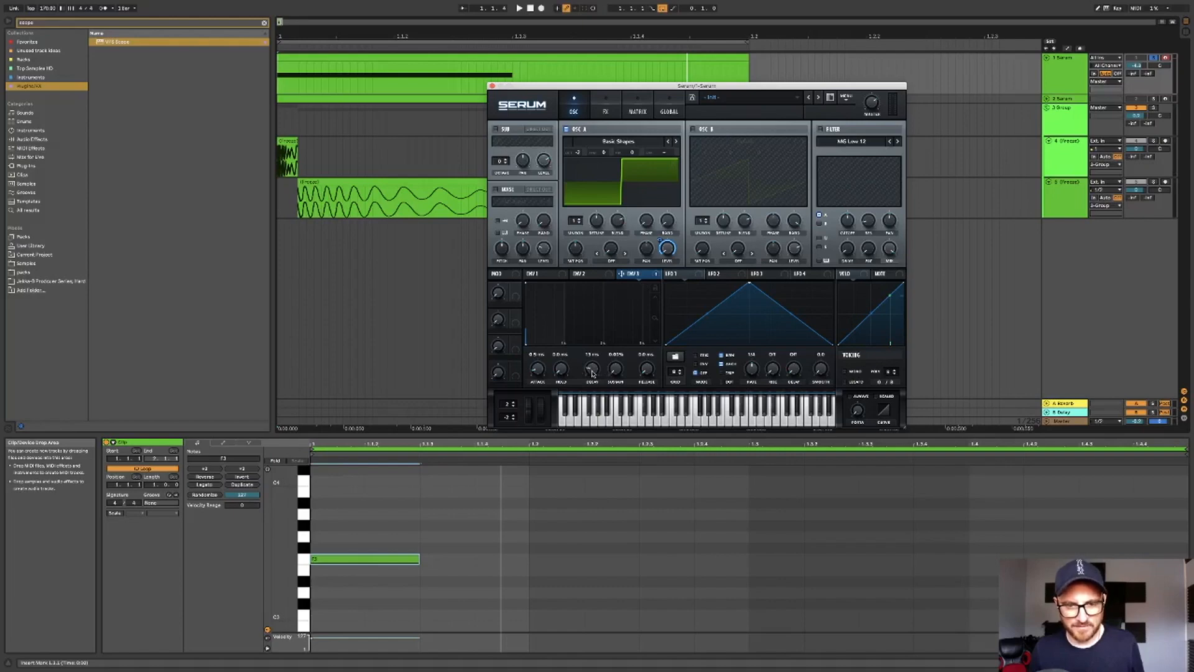
key(space)
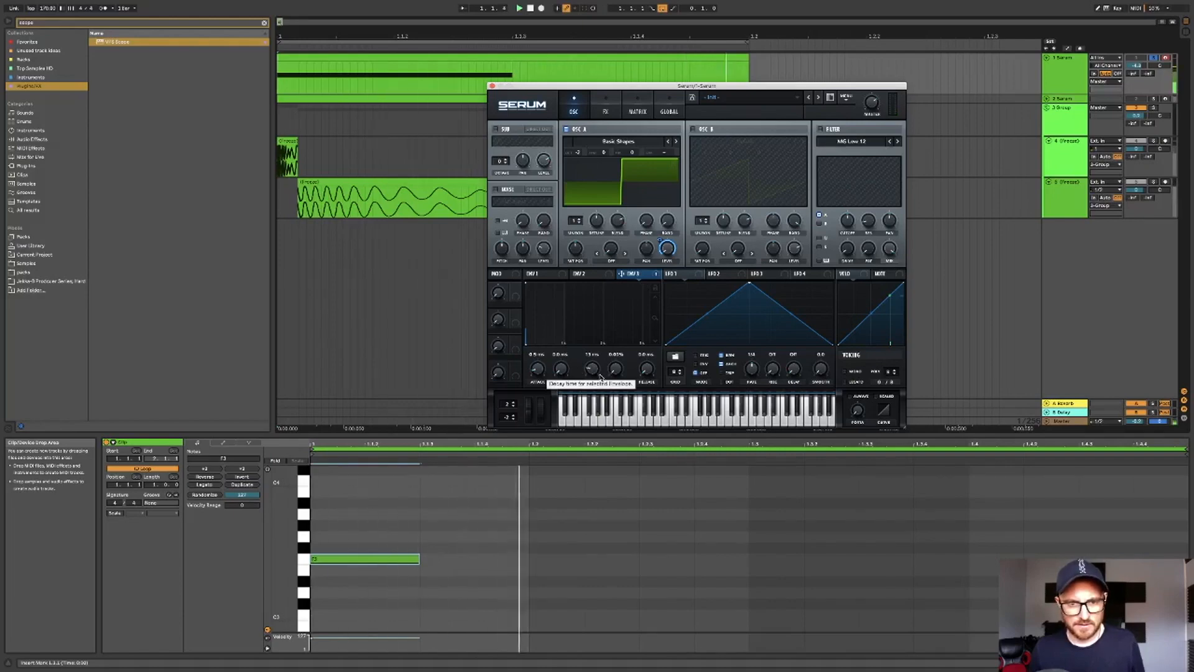
- Redraw the LFO 1 shape into a fast downward ramp and audition it
click(683, 277)
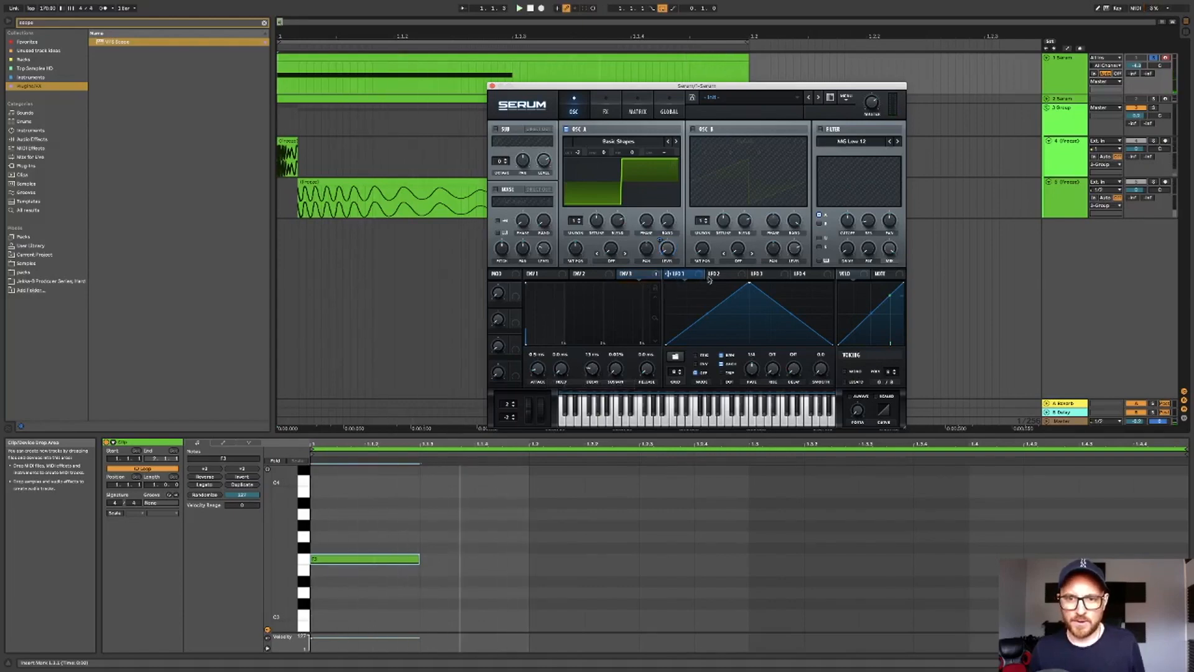
drag(751, 285, 656, 274)
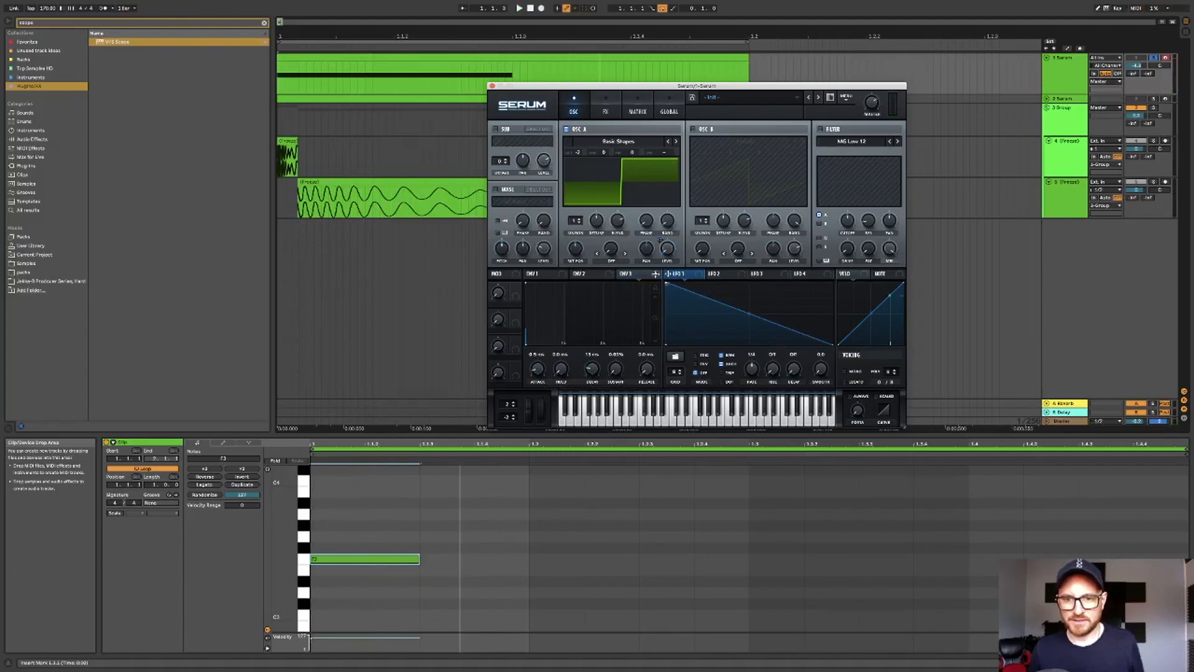
double_click(694, 345)
drag(694, 346, 681, 347)
key(space)
- Assign LFO 1 to Oscillator A's coarse pitch, raise its modulation amount, and play back the result
drag(678, 273, 671, 46)
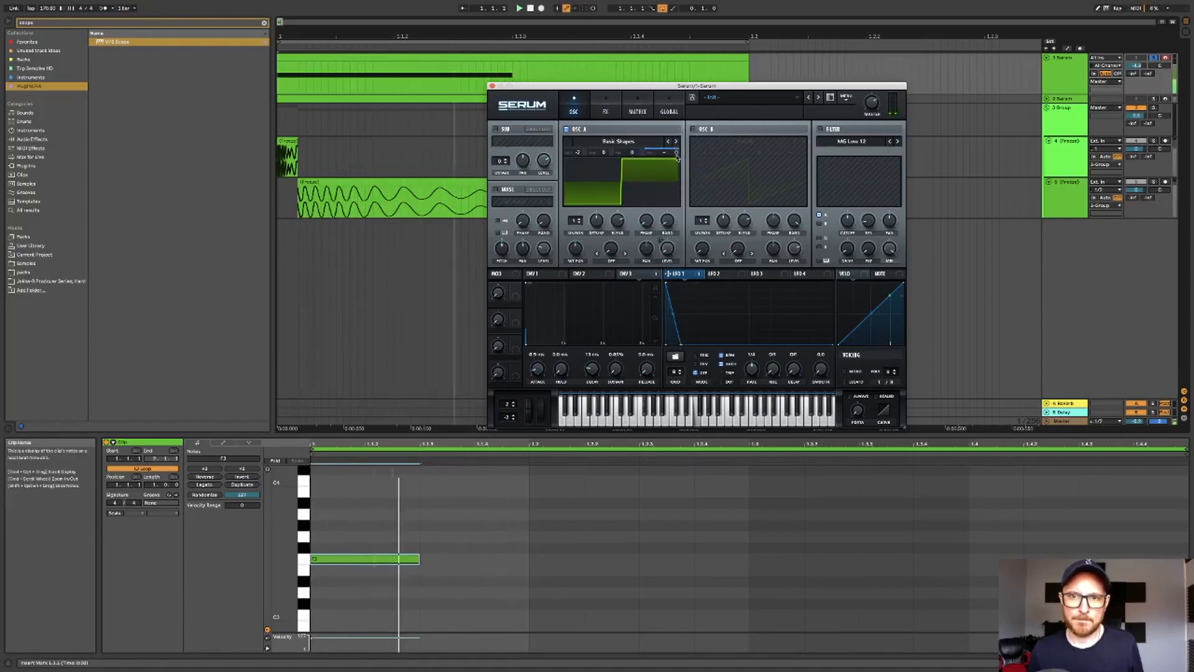
drag(676, 154, 680, 124)
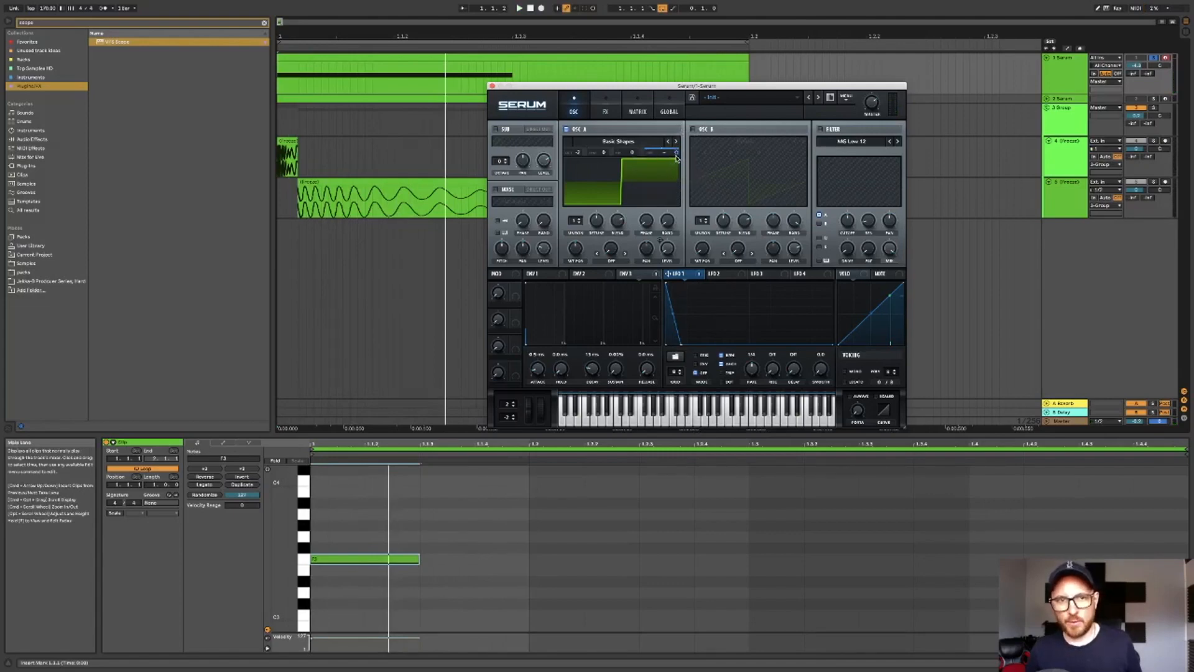
click(528, 8)
click(520, 8)
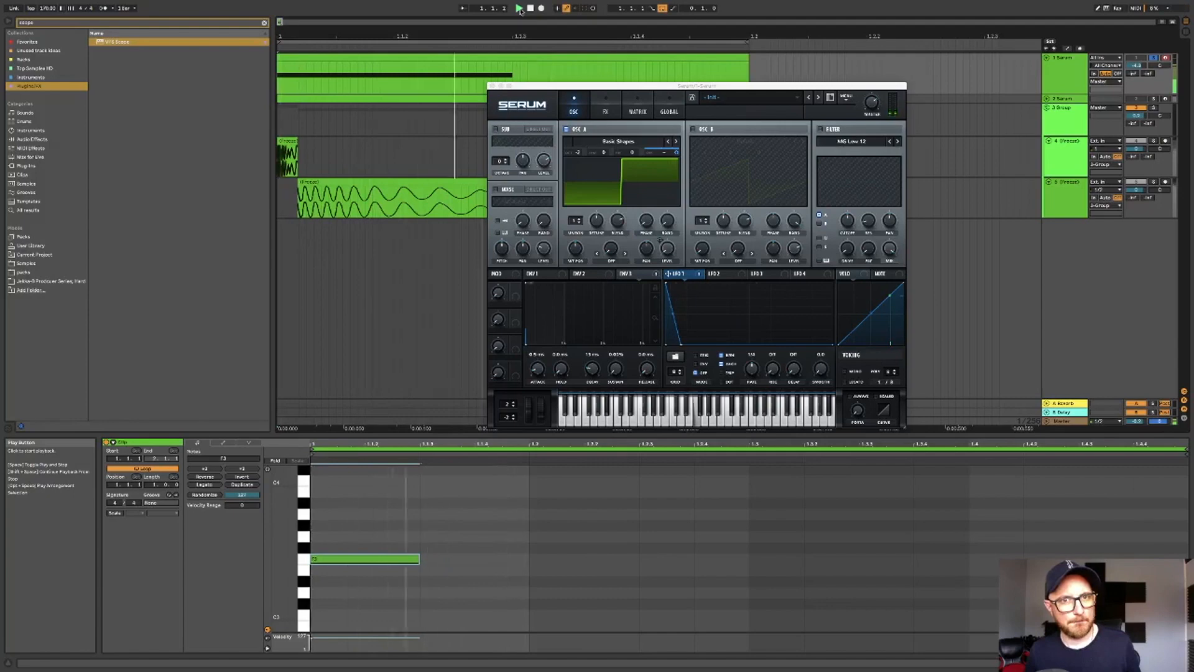
click(530, 8)
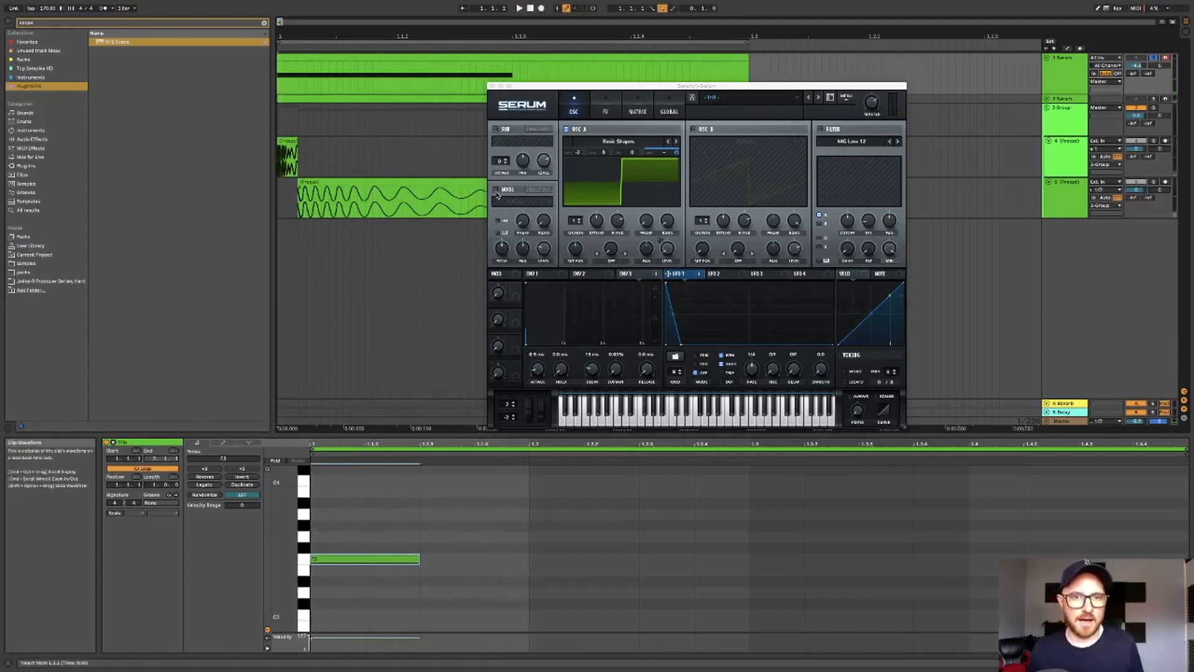
- Enable the noise oscillator and load the BrightWhite noise sample
click(496, 189)
click(519, 203)
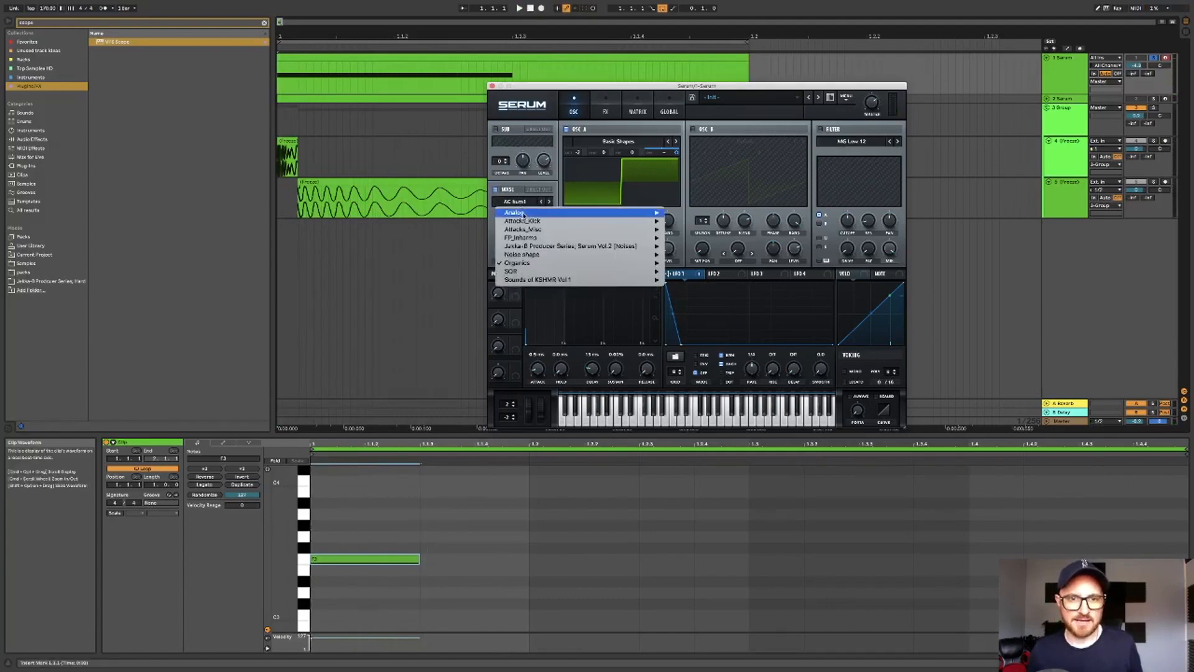
mouse_move(516, 212)
click(706, 246)
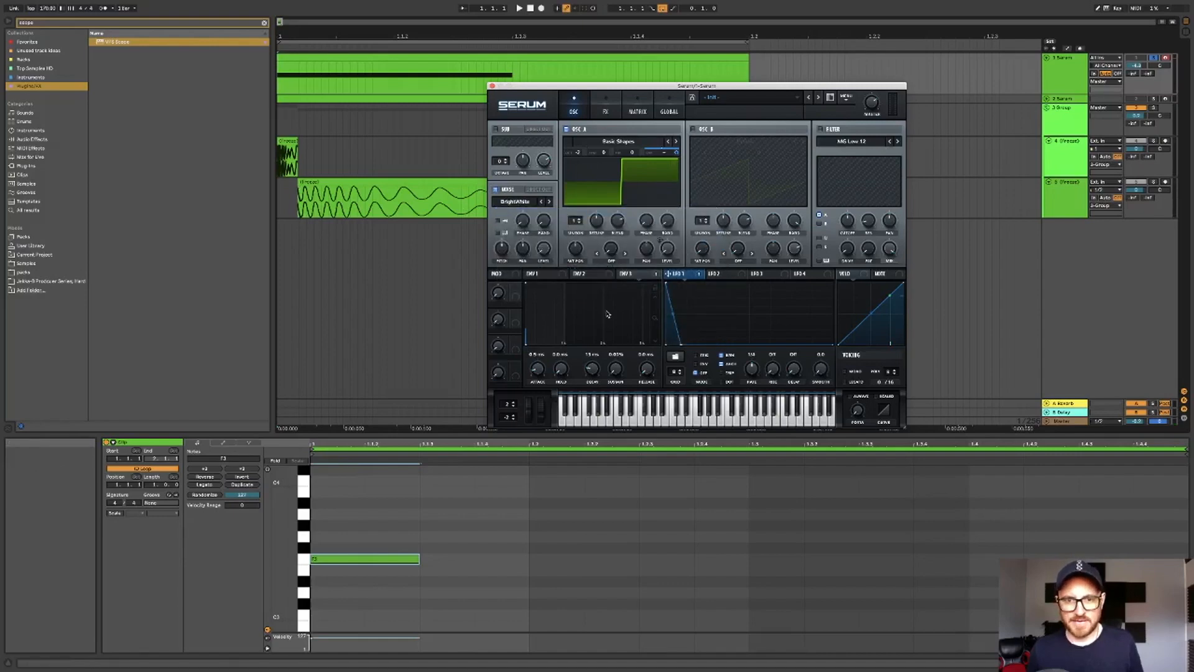
- Assign ENV 2 to the noise level and shape it with a short decay and release, toggling the noise oscillator to compare
click(583, 274)
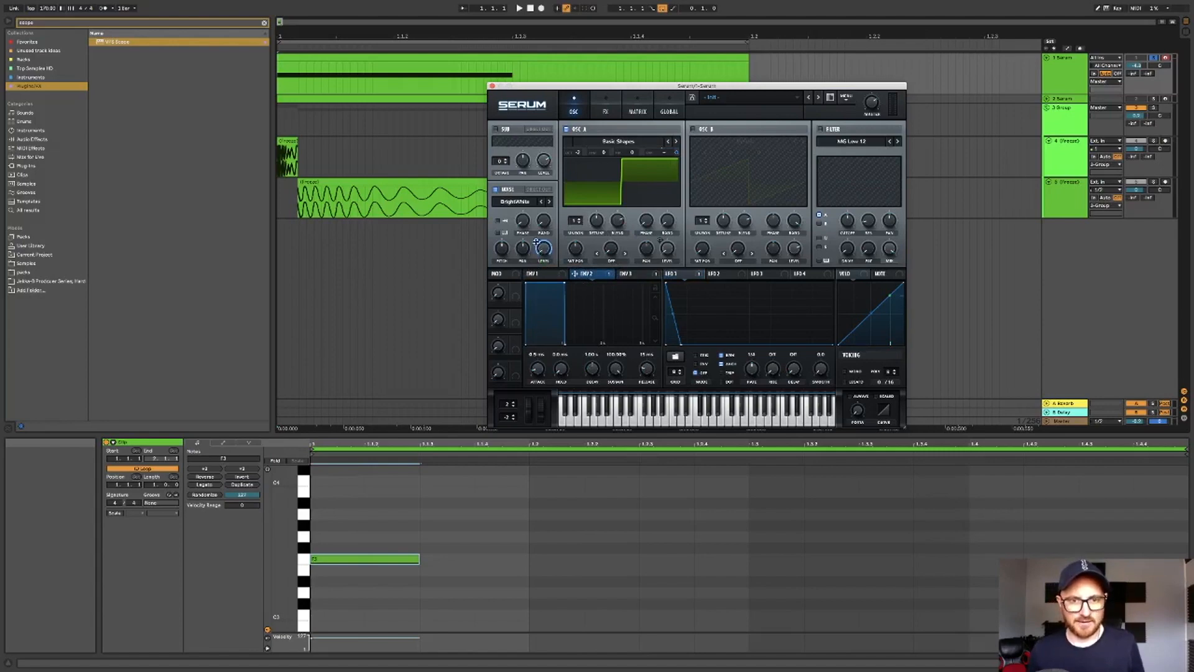
drag(536, 240, 541, 251)
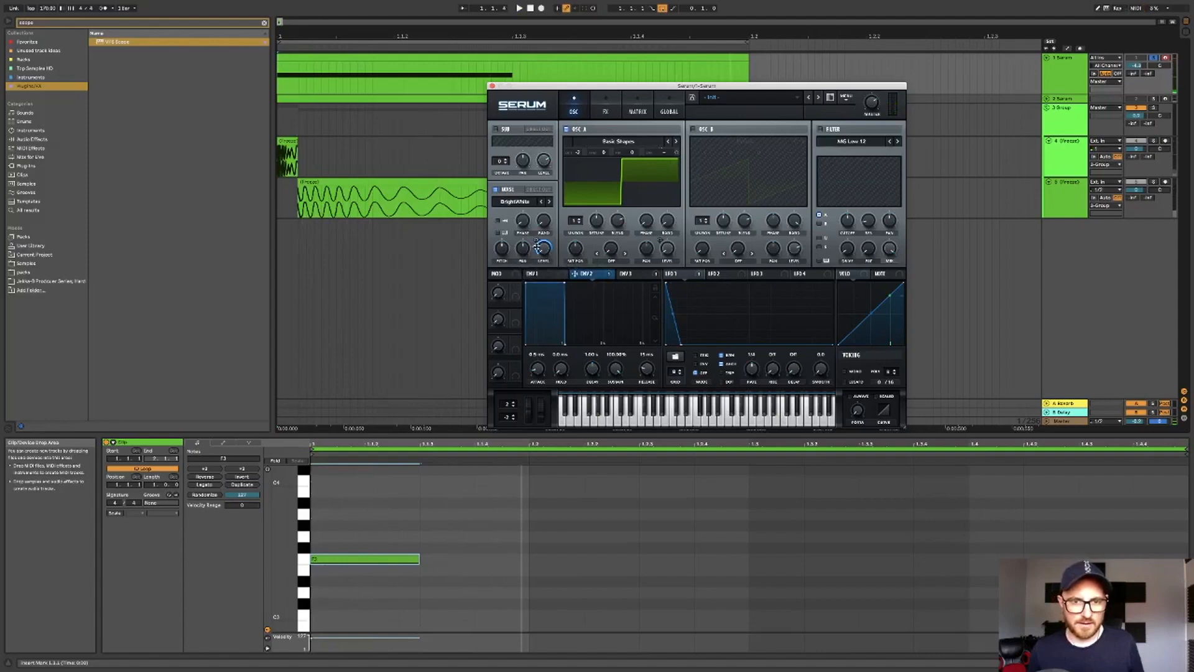
drag(648, 370, 624, 459)
mouse_move(616, 370)
mouse_down()
mouse_move(614, 388)
mouse_move(616, 372)
mouse_up()
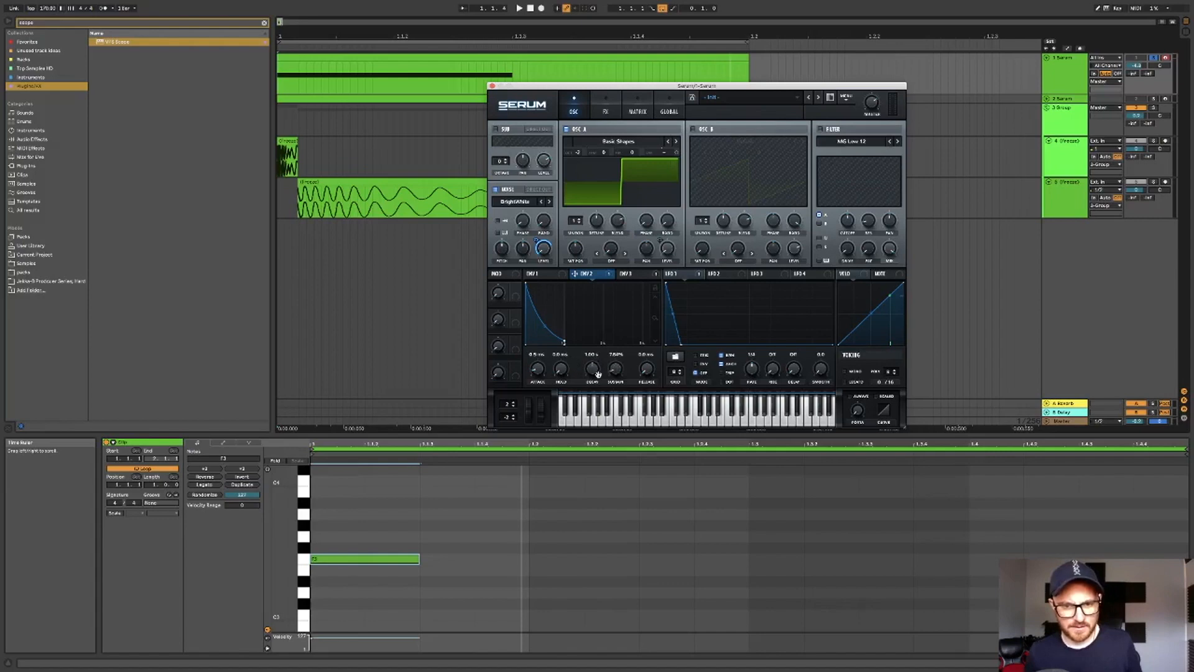
mouse_move(592, 369)
mouse_down()
mouse_move(592, 392)
mouse_move(594, 377)
mouse_up()
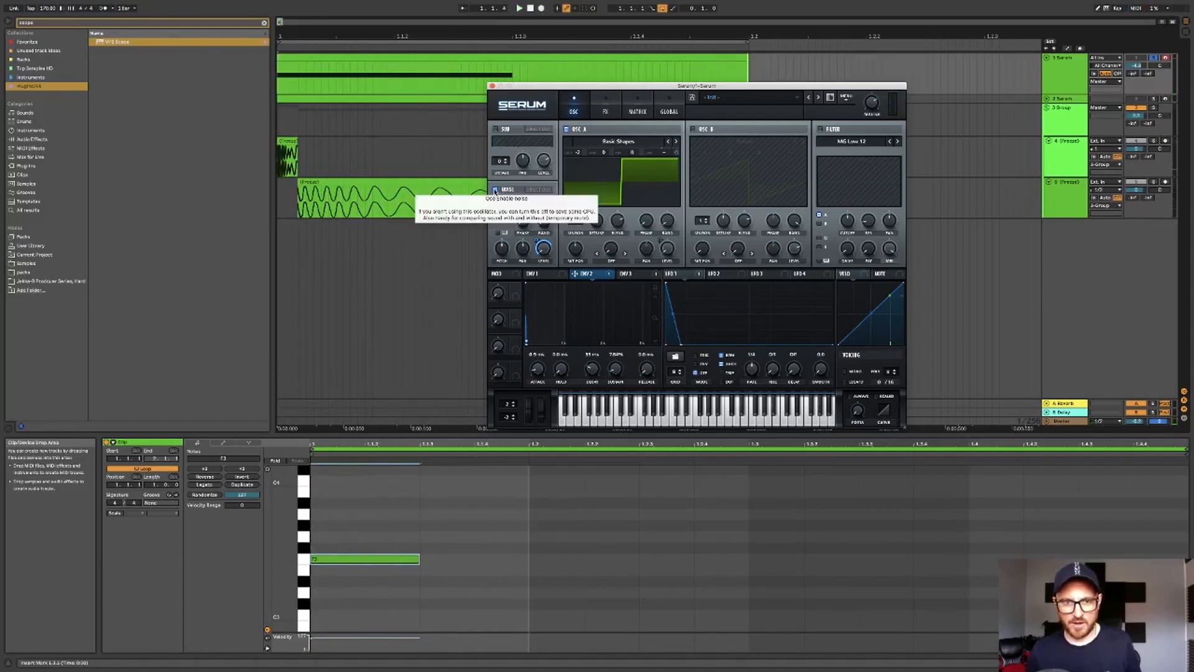
click(495, 189)
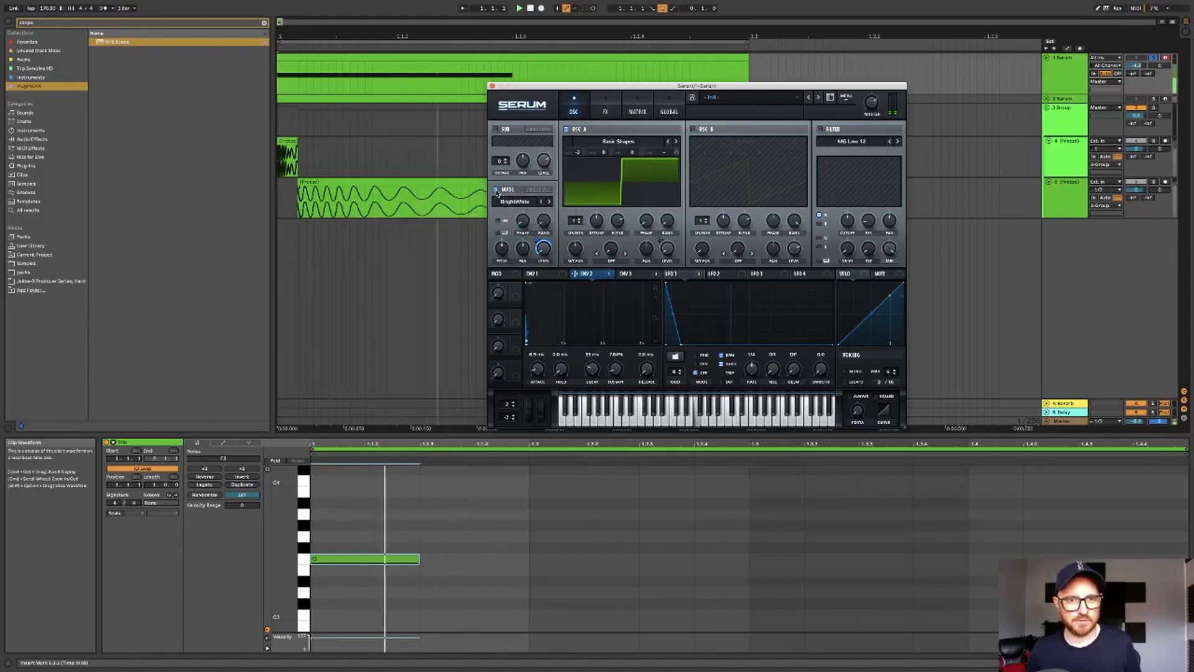
- Enable the filter, set its type to High EQ 6, and raise its drive
click(820, 130)
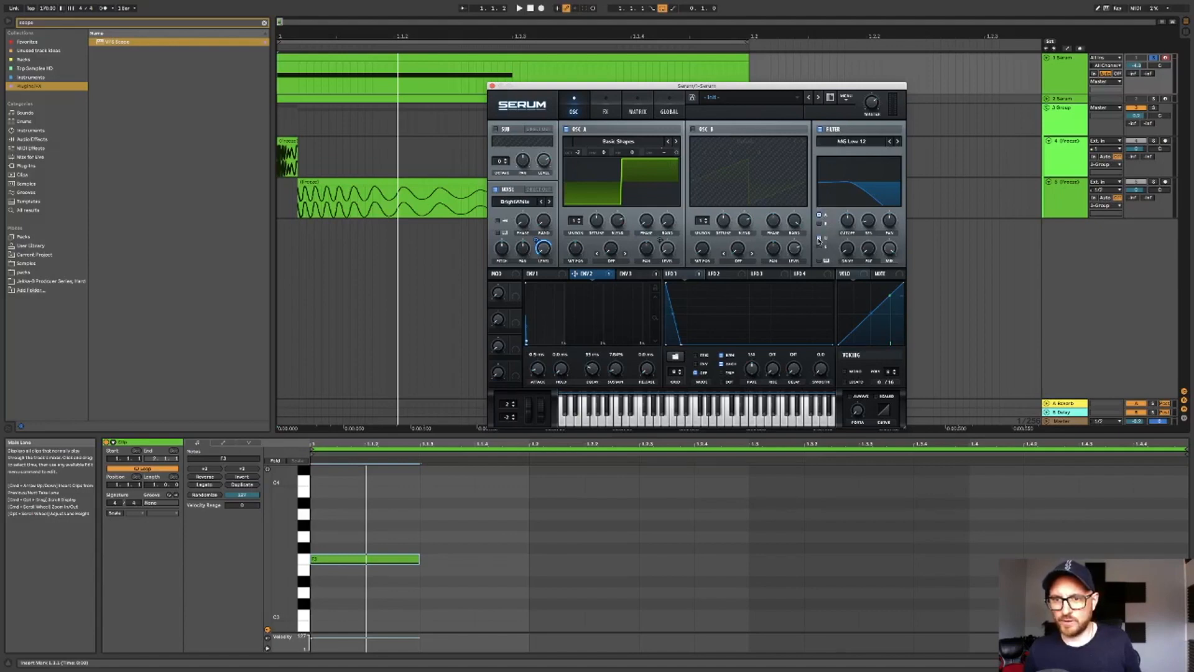
click(859, 143)
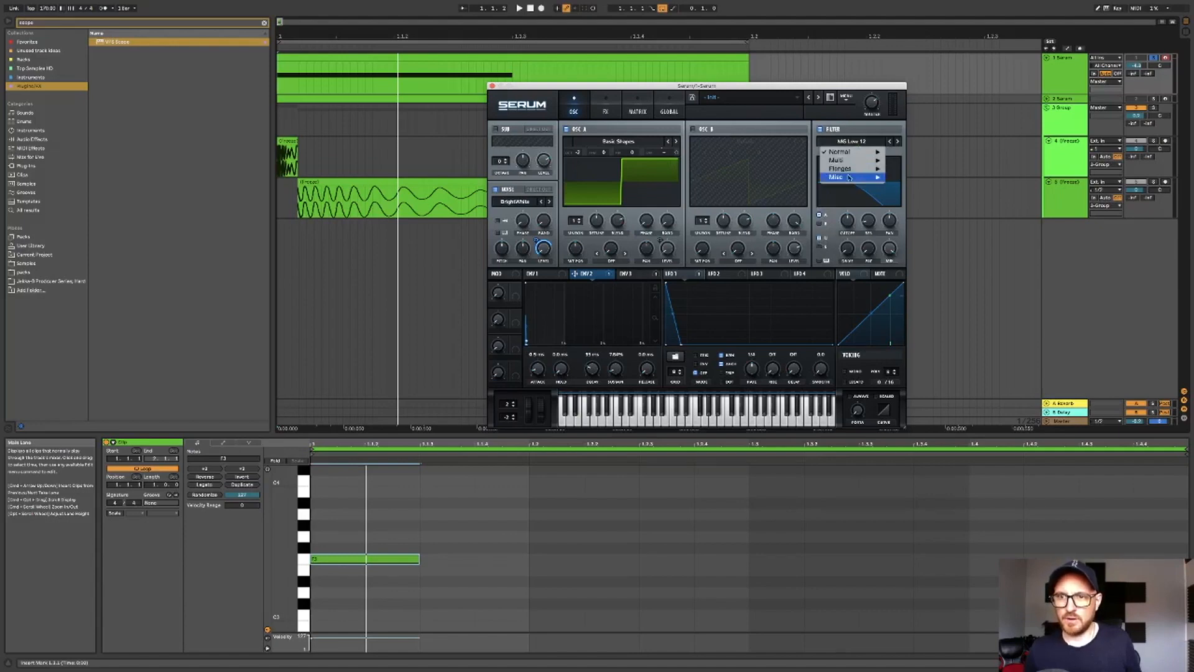
mouse_move(849, 177)
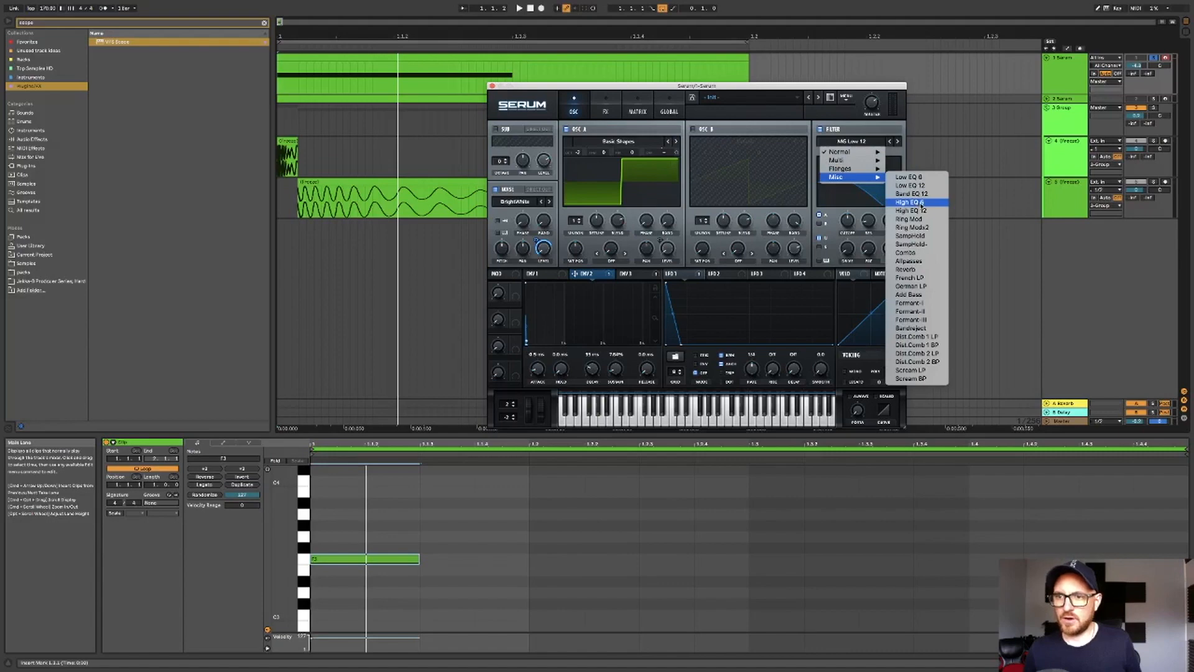
click(921, 204)
drag(849, 251, 871, 194)
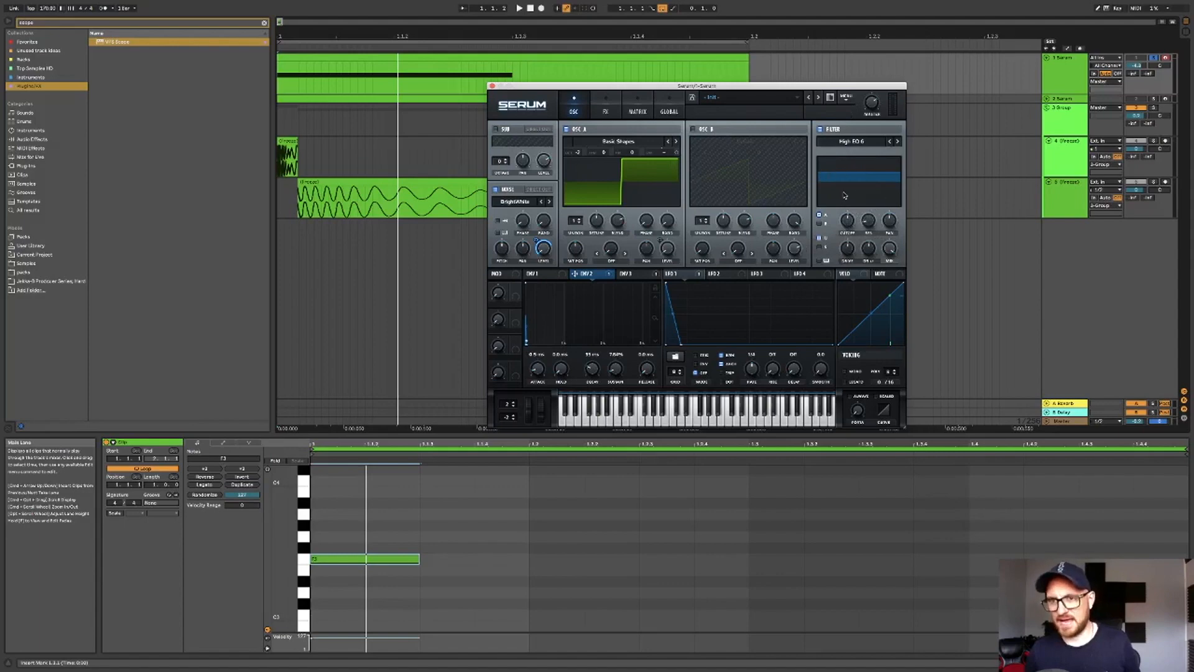
- Play and stop the track to audition the filtered sound
key(space)
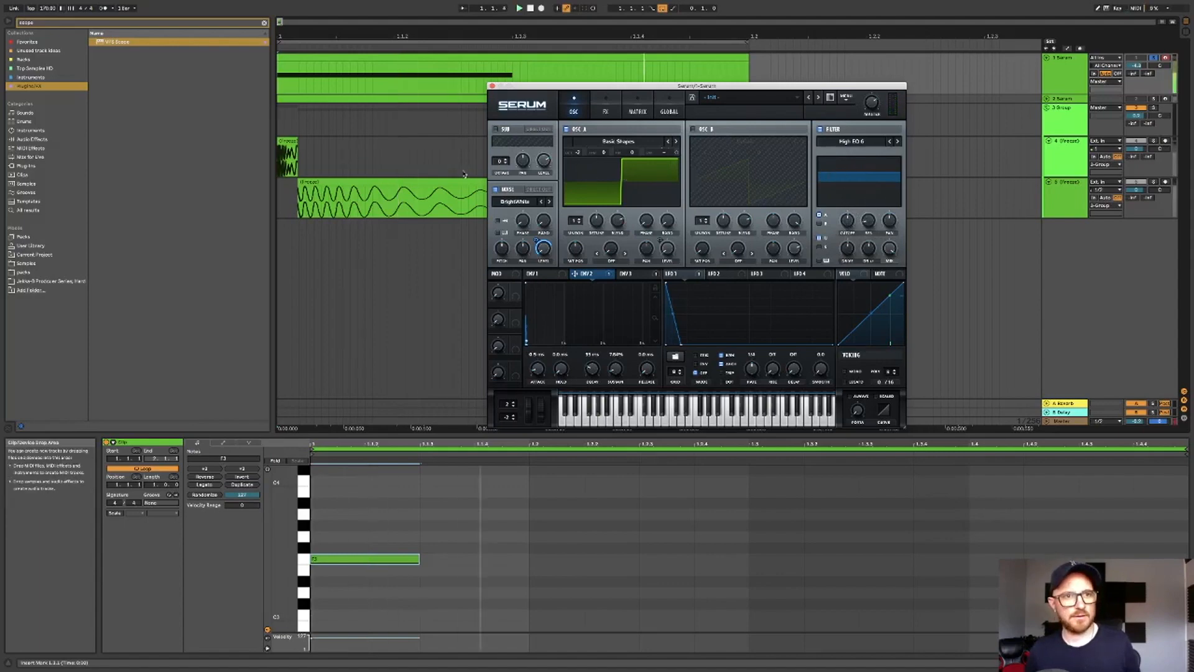
key(space)
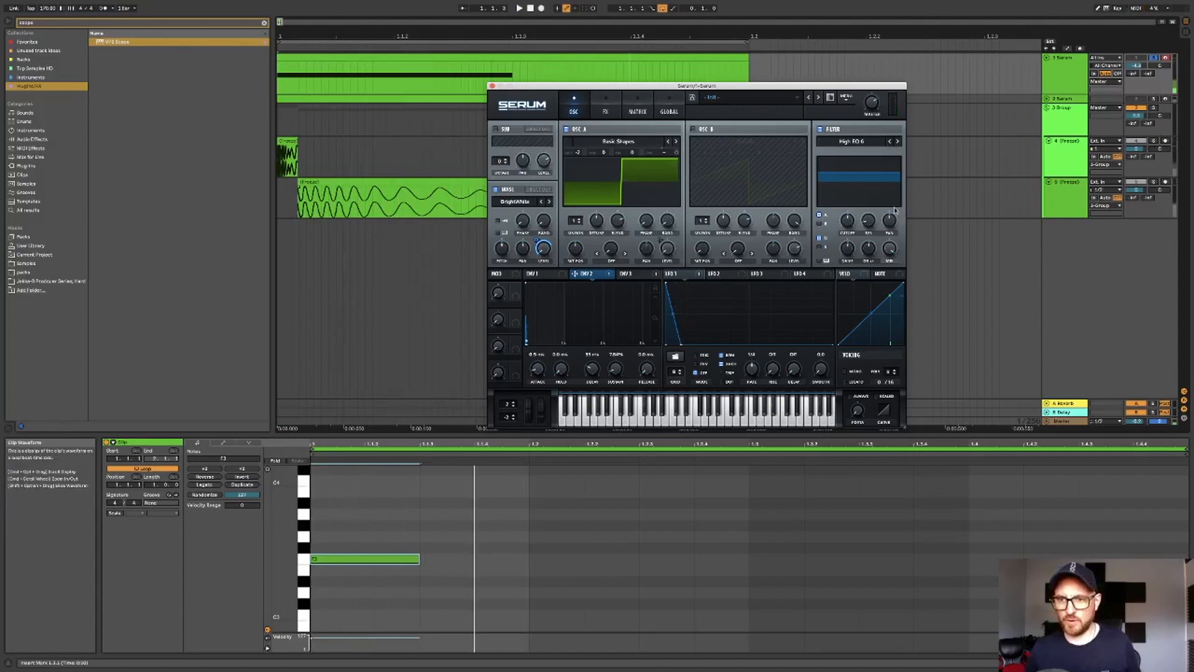
mouse_move(850, 226)
key(space)
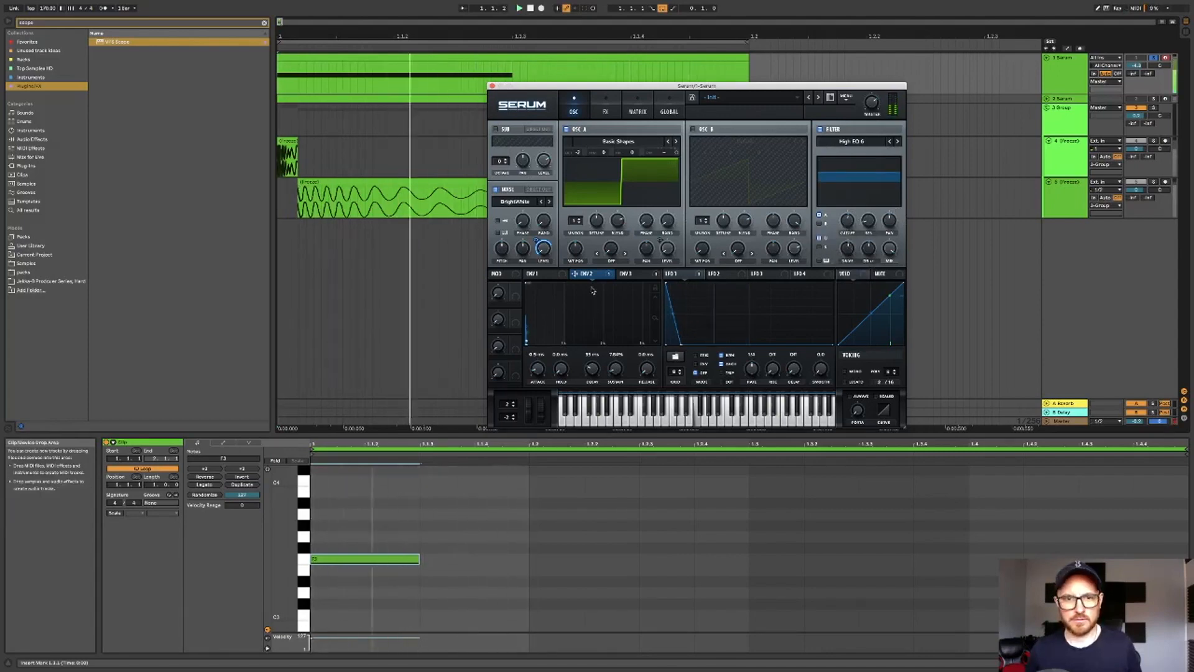
- Adjust Oscillator A's wavetable position and audition the result
mouse_move(536, 247)
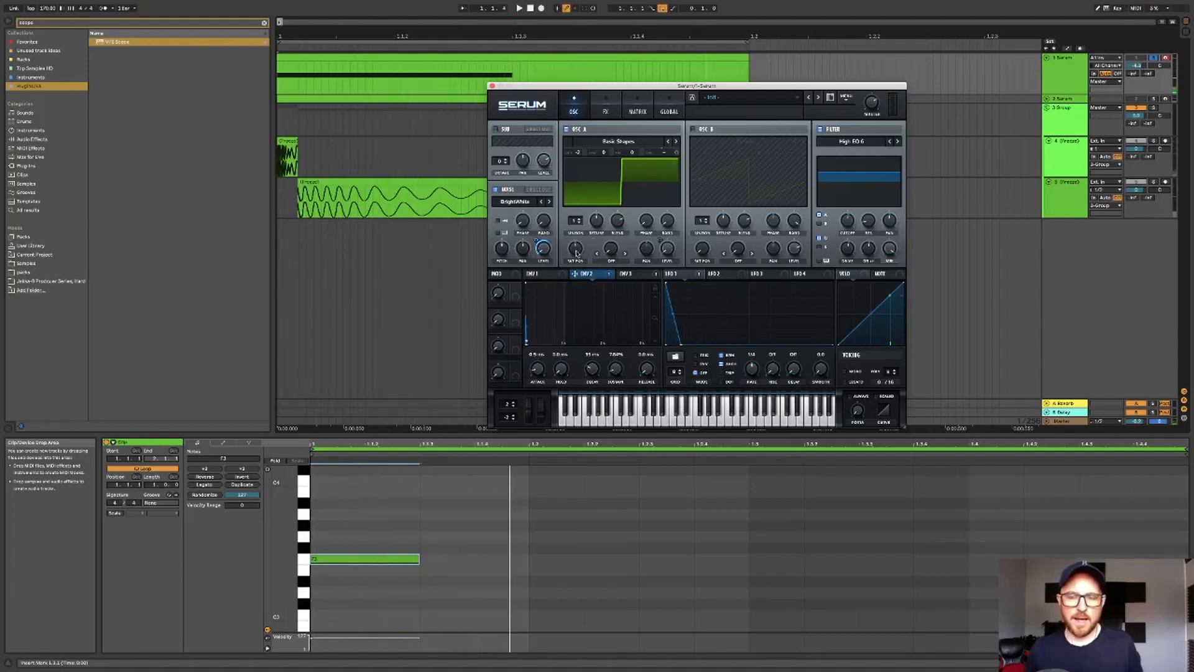
mouse_move(576, 252)
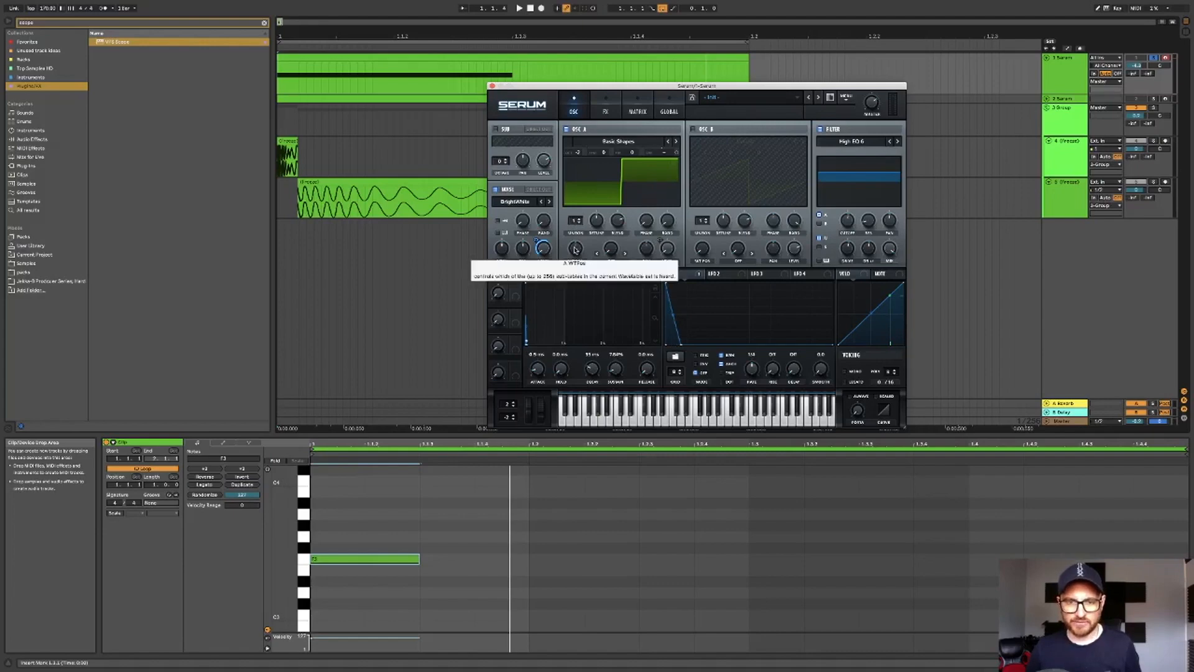
drag(576, 250, 594, 269)
key(space)
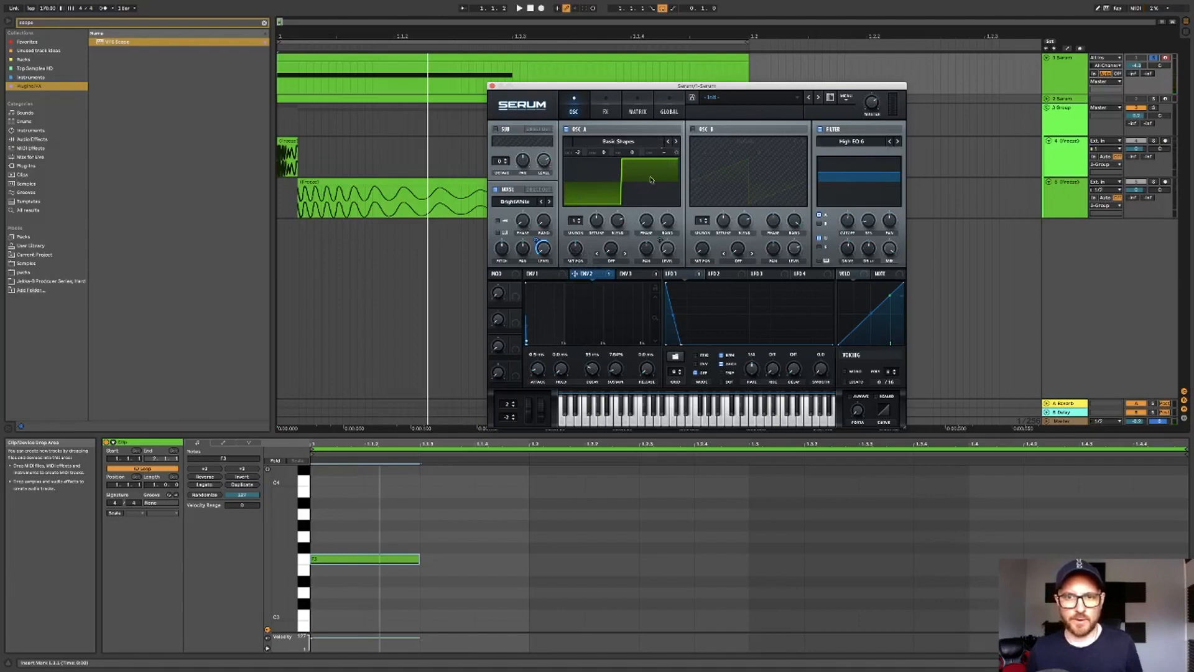
key(space)
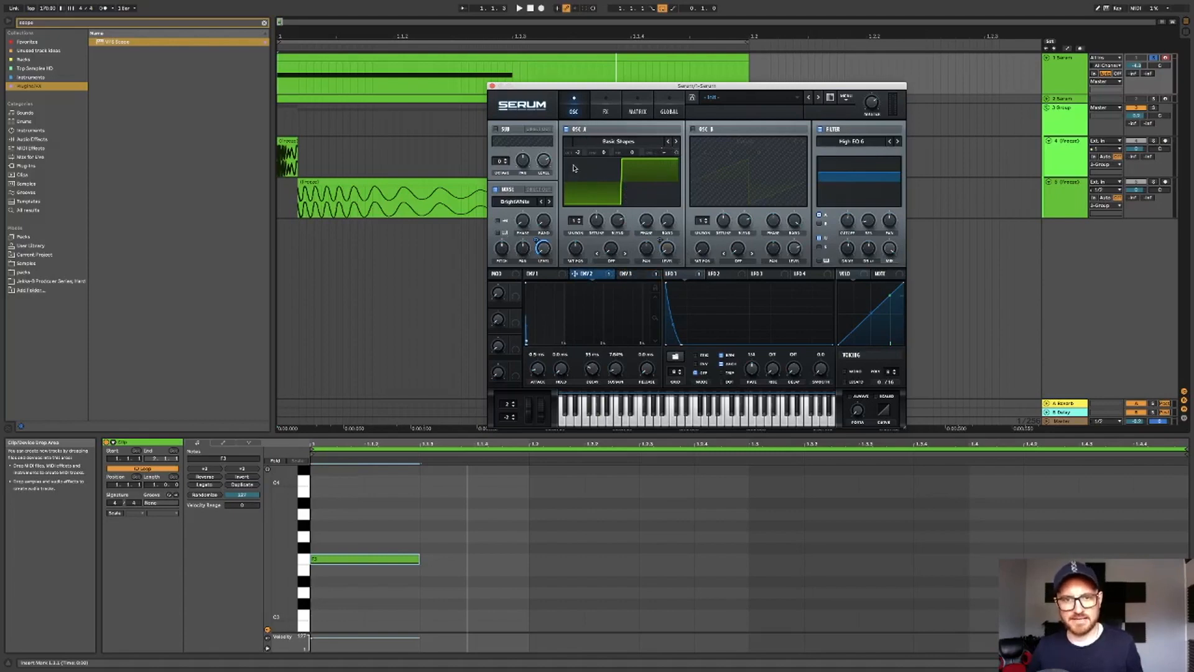
- Enable Oscillator B, load the Analog_BD_Sin wavetable, and raise its wavetable position
click(677, 275)
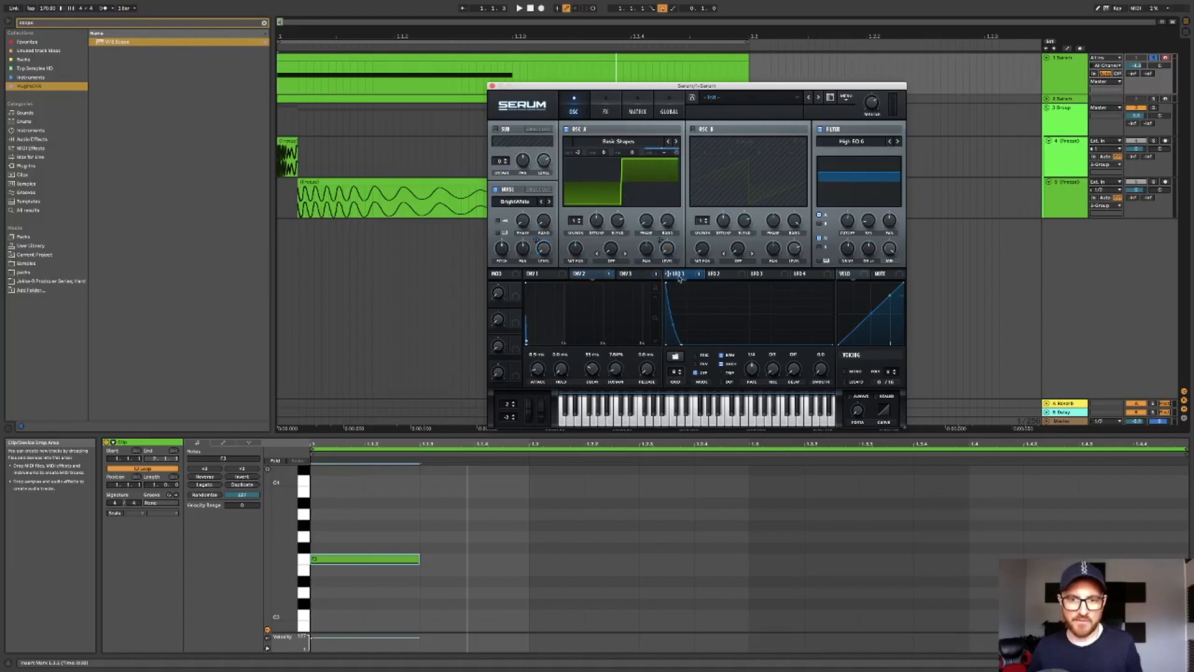
click(693, 130)
click(693, 129)
click(693, 129)
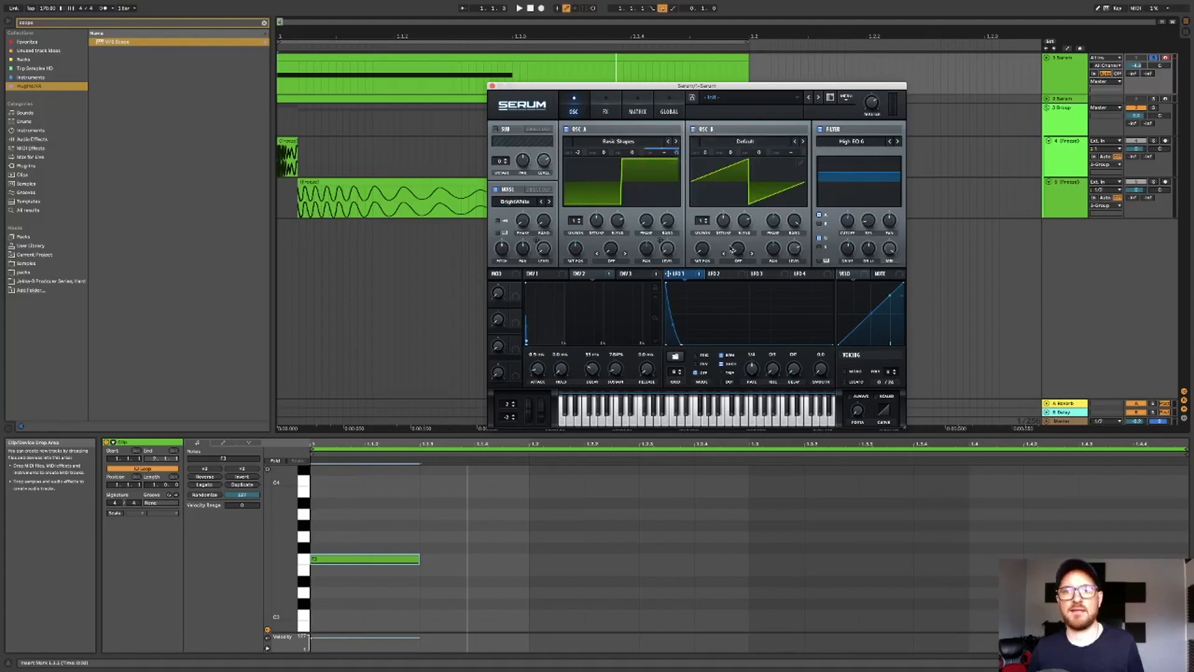
click(722, 148)
mouse_move(725, 161)
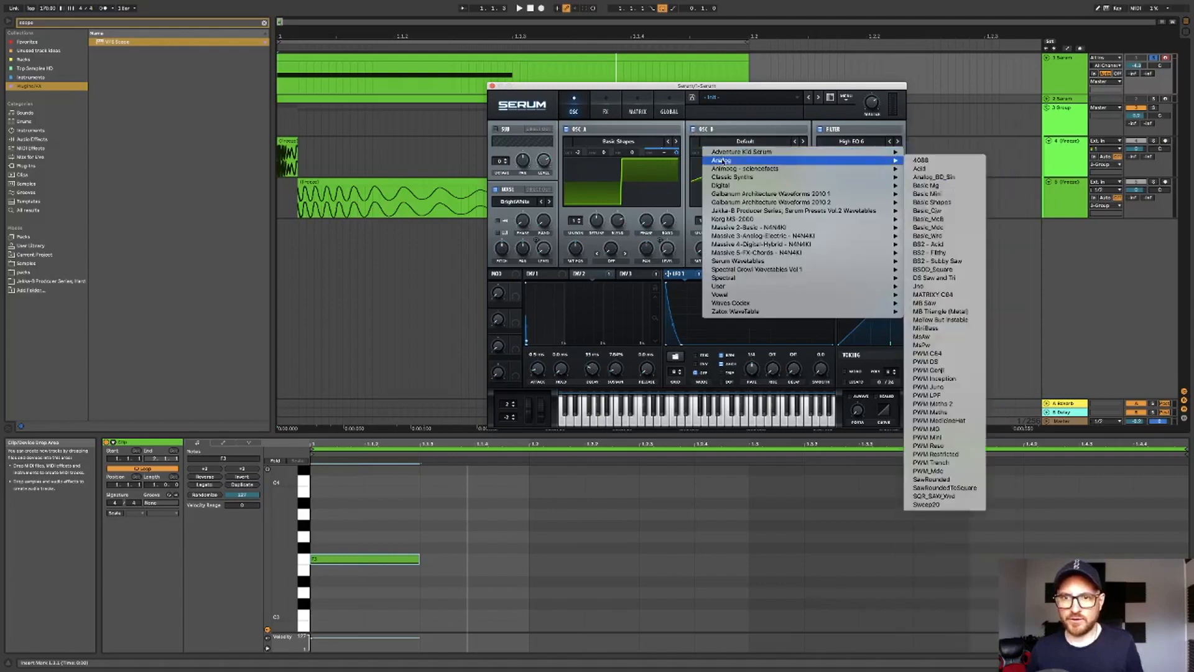
click(942, 177)
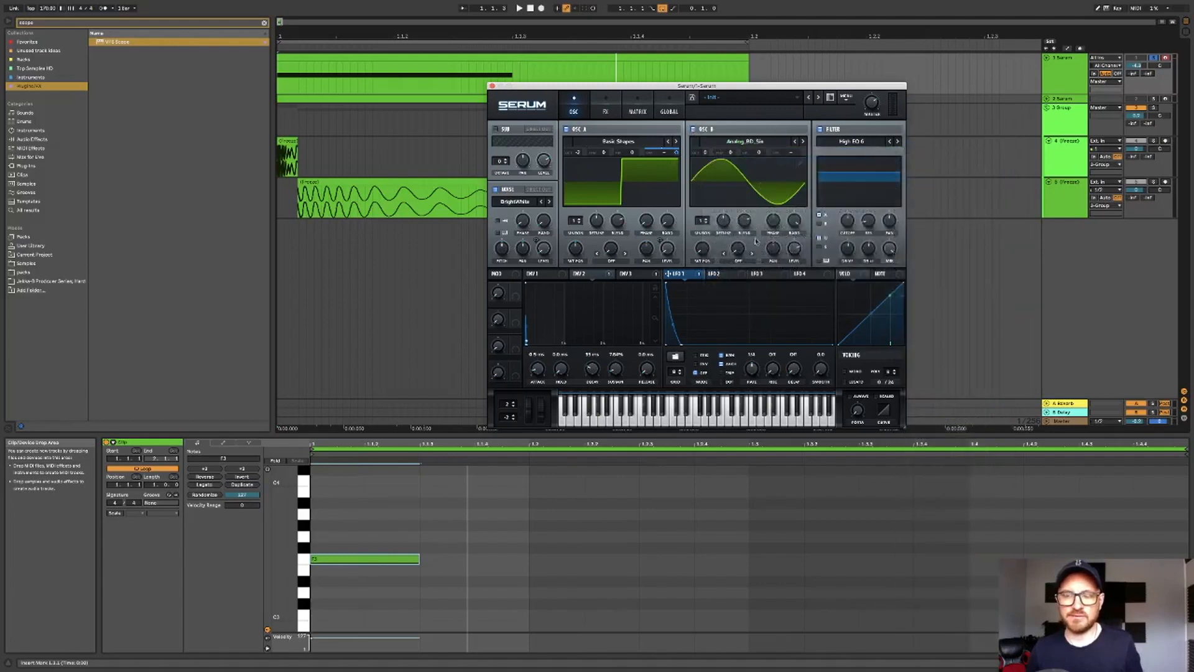
drag(705, 250, 705, 250)
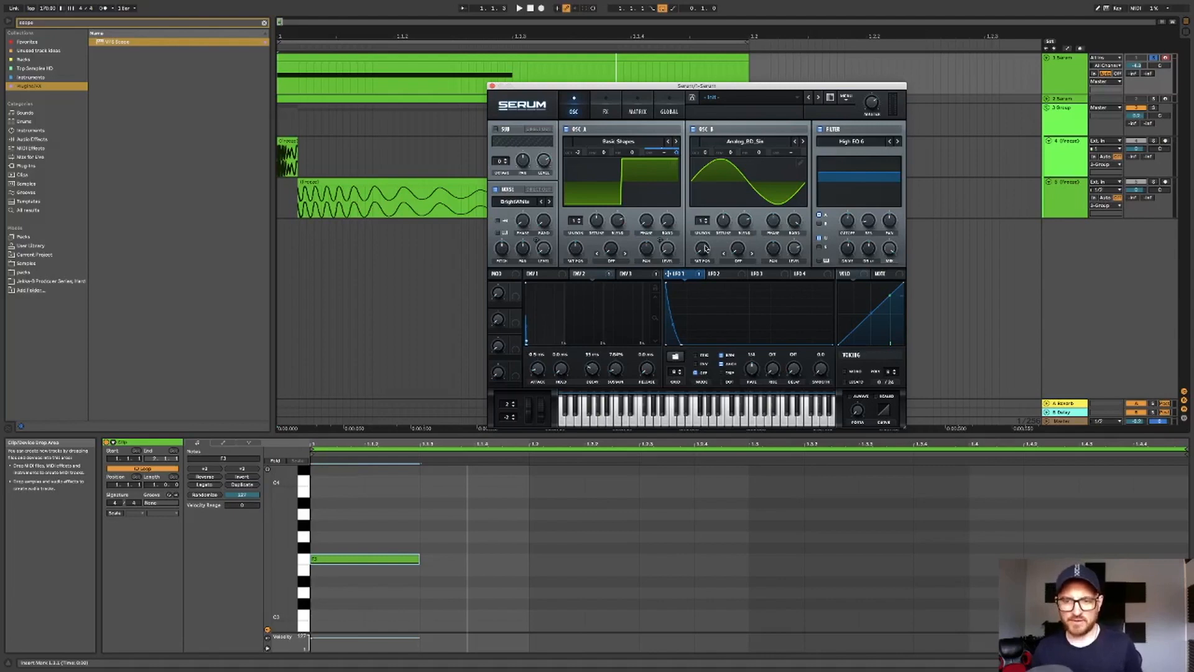
drag(706, 250, 709, 219)
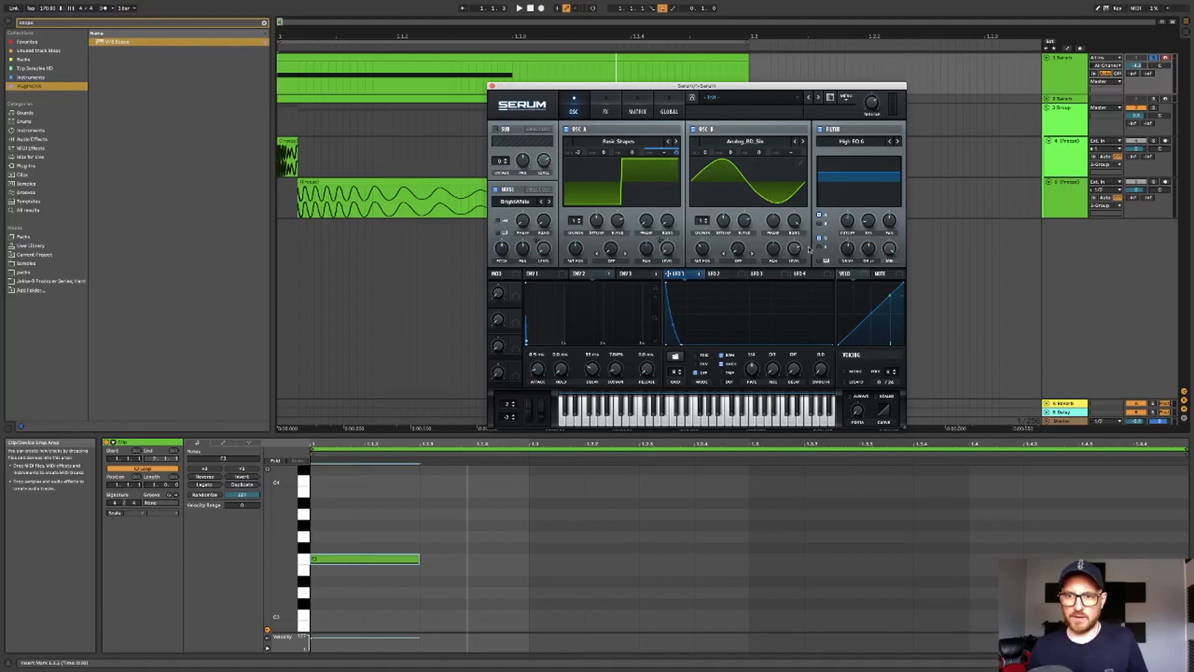
- Reshape LFO 2 into a steep decaying downward curve
click(722, 274)
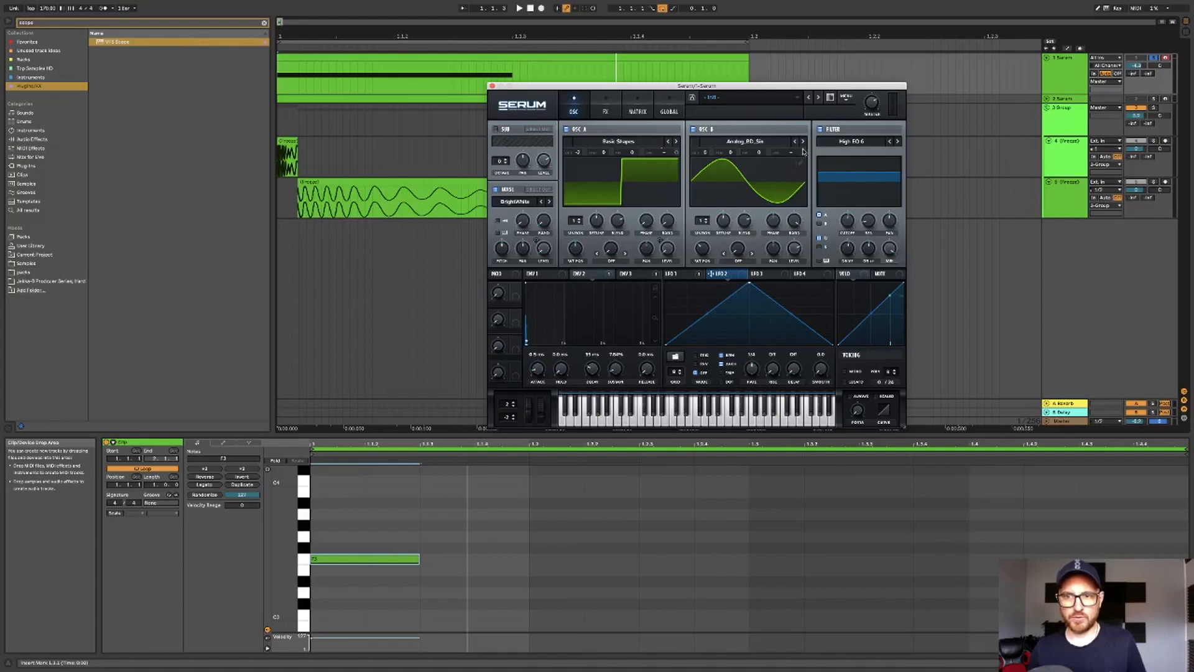
drag(749, 283, 640, 257)
drag(686, 311, 682, 334)
- Set LFO 2's modulation amount on Oscillator B's coarse pitch, auditioning the track while adjusting it
drag(803, 152, 771, 11)
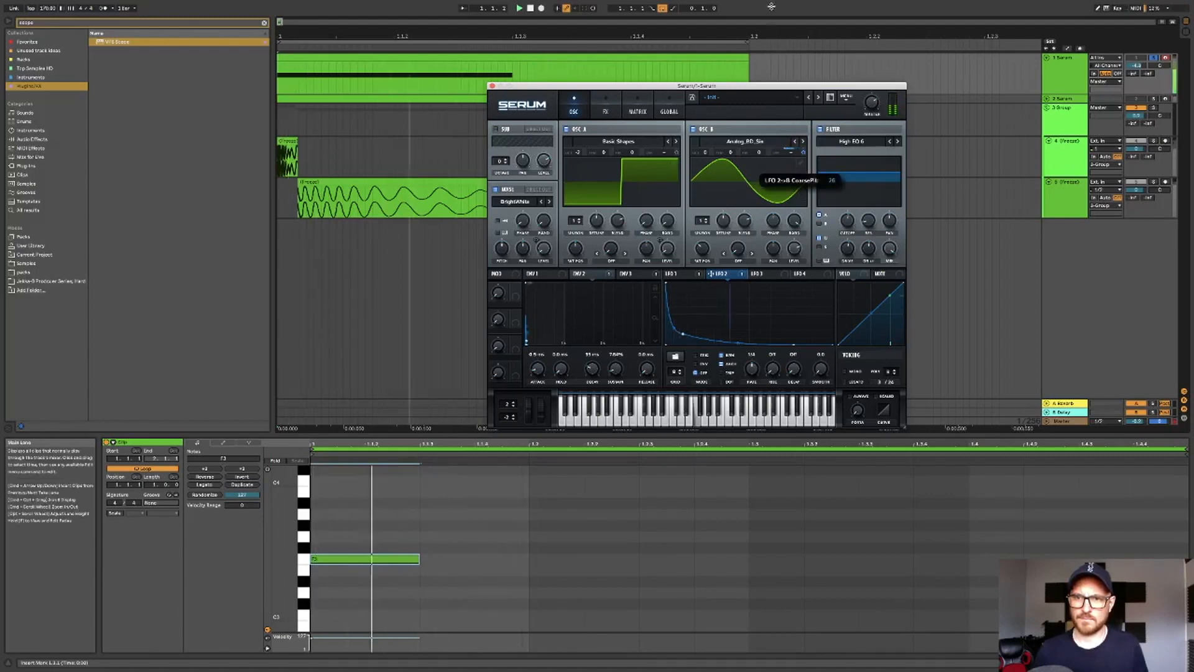
key(space)
drag(803, 150, 810, 104)
key(space)
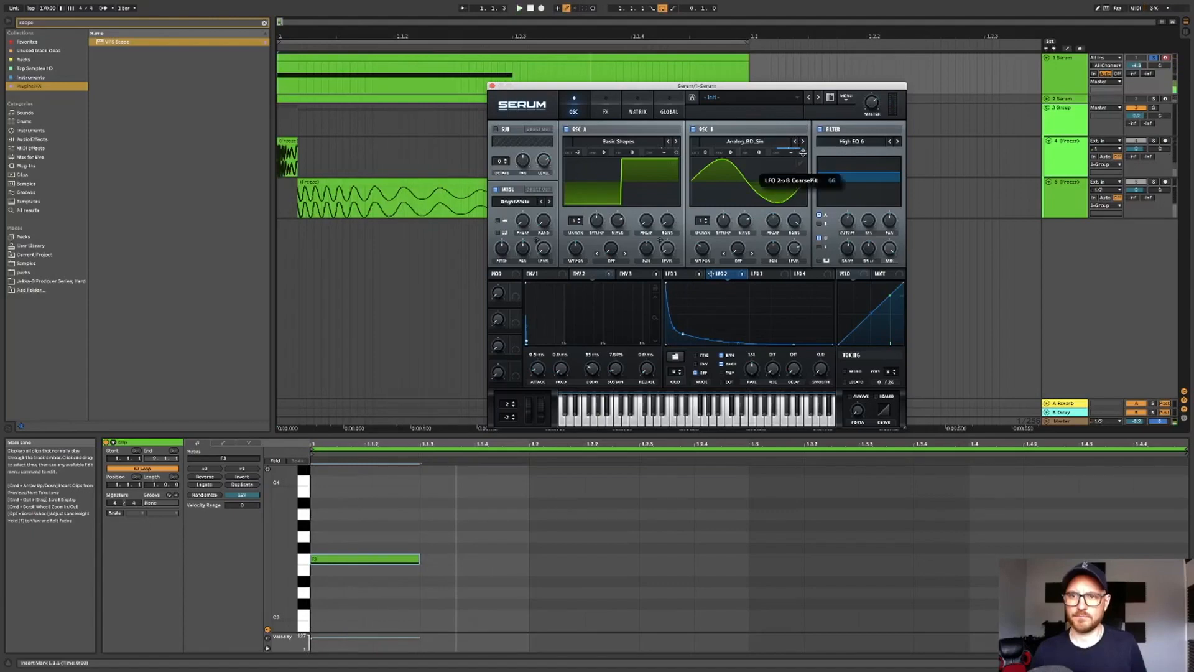
mouse_move(805, 152)
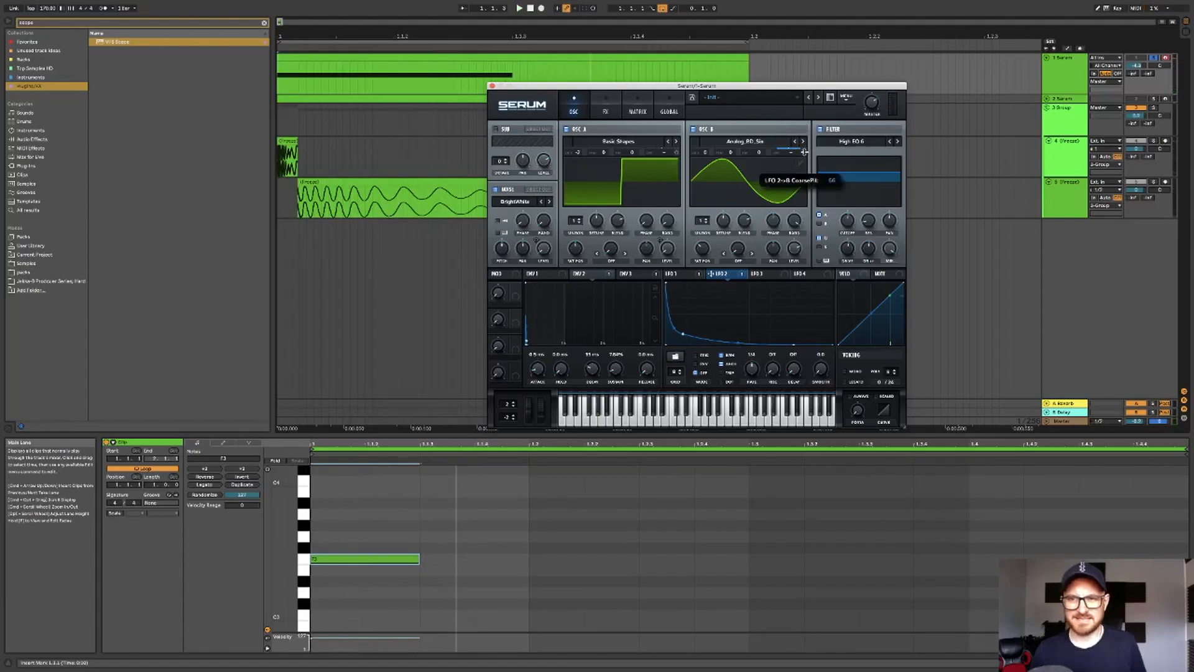
drag(805, 153, 806, 154)
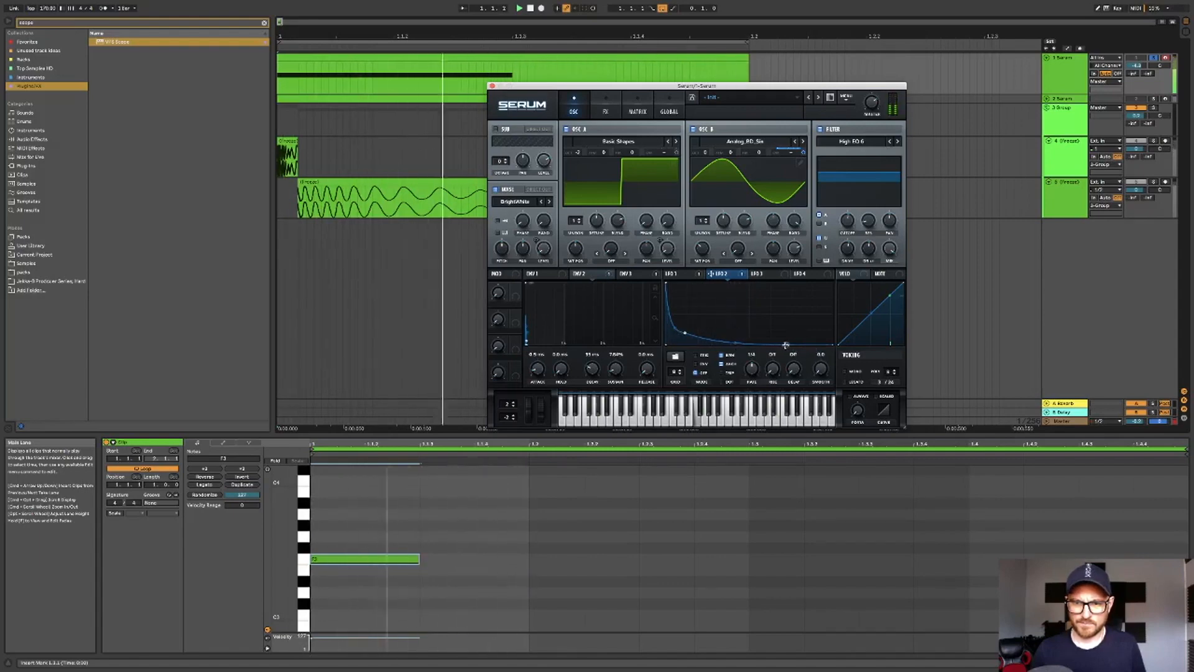
- Open the VPS Scope plugin on the Master track and play the track to view its waveform
click(1059, 423)
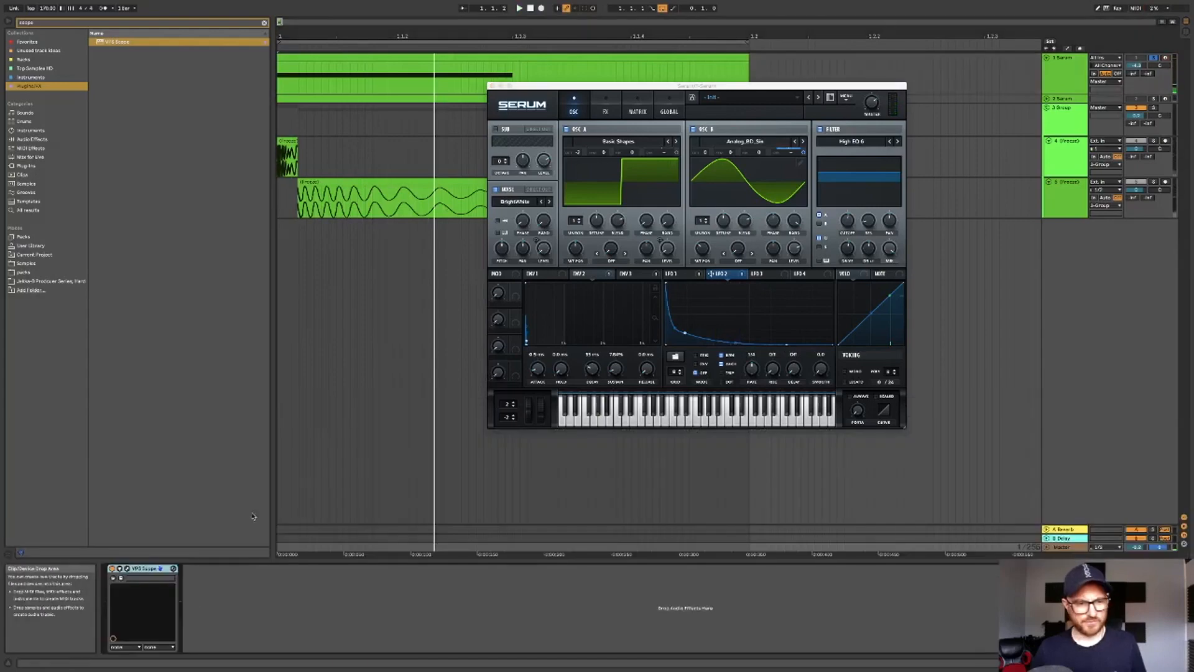
click(129, 570)
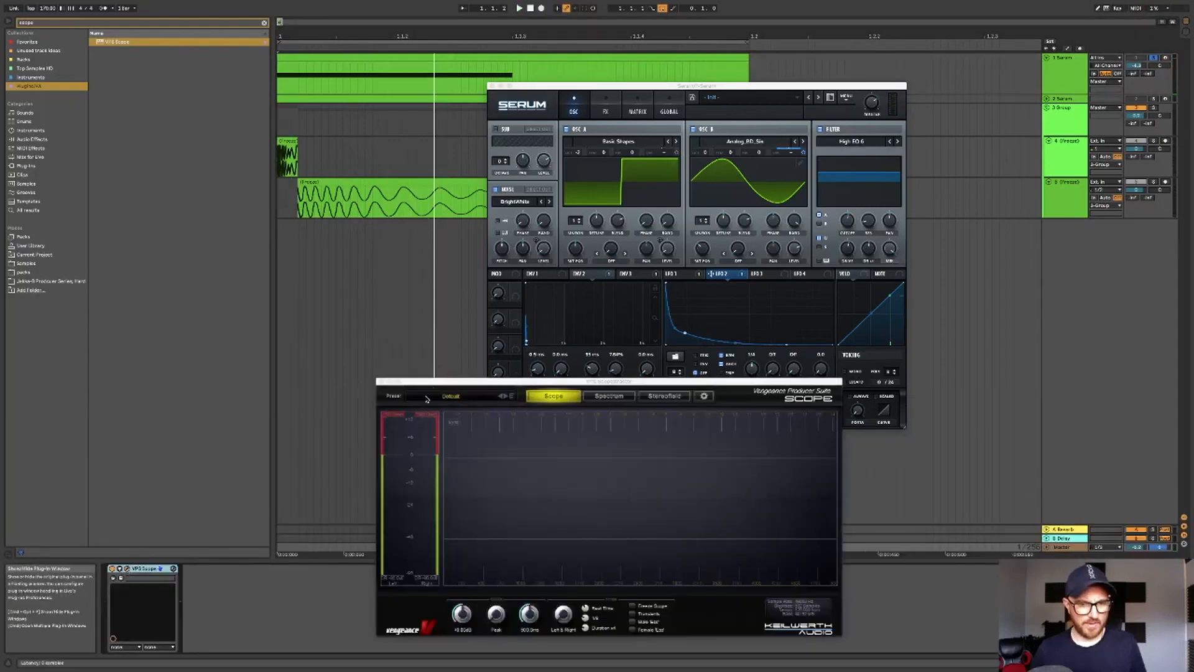
drag(456, 383, 122, 304)
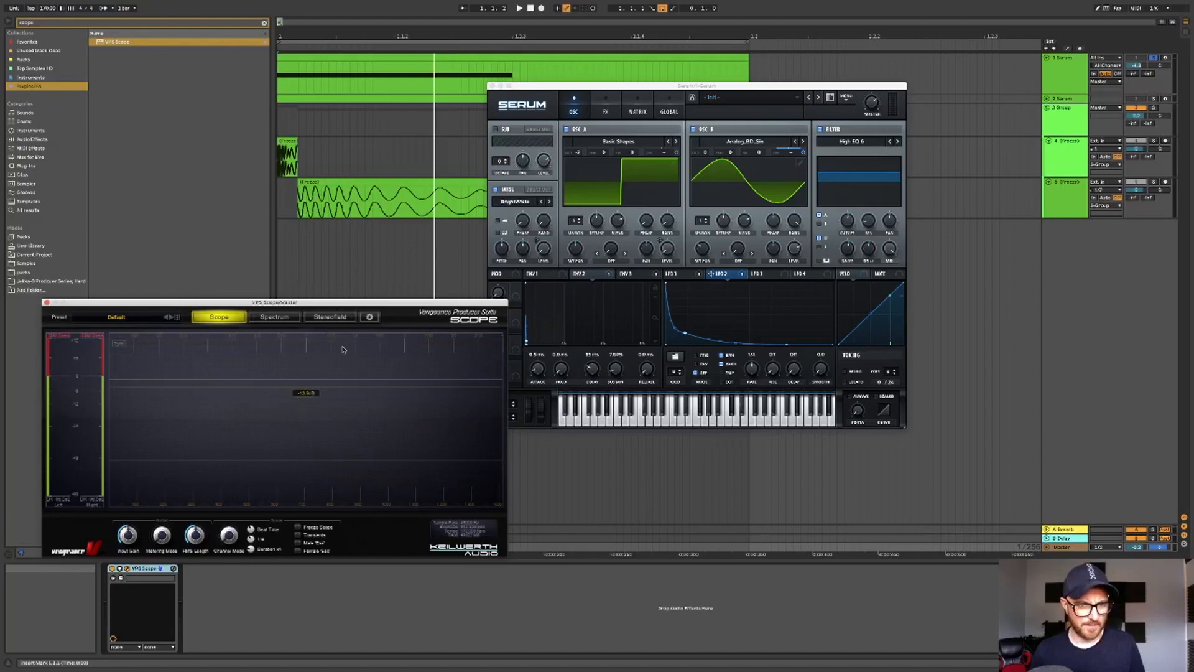
key(space)
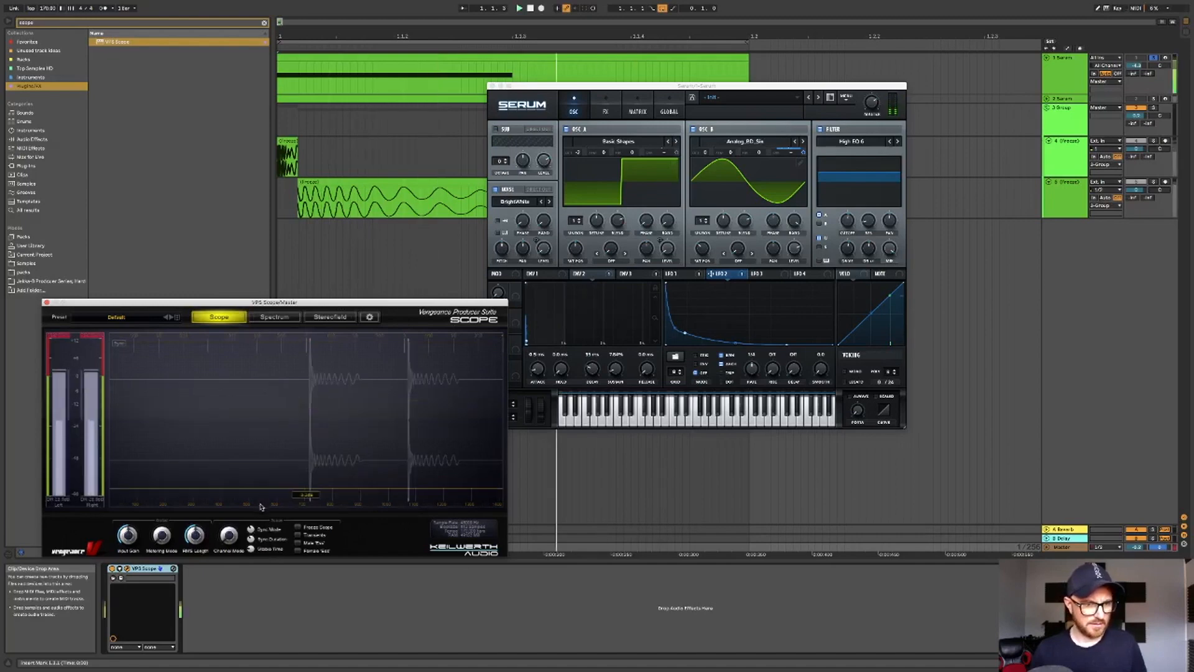
- Bring Serum forward and review the shapes of LFO 1, LFO 2 and LFO 3
click(797, 253)
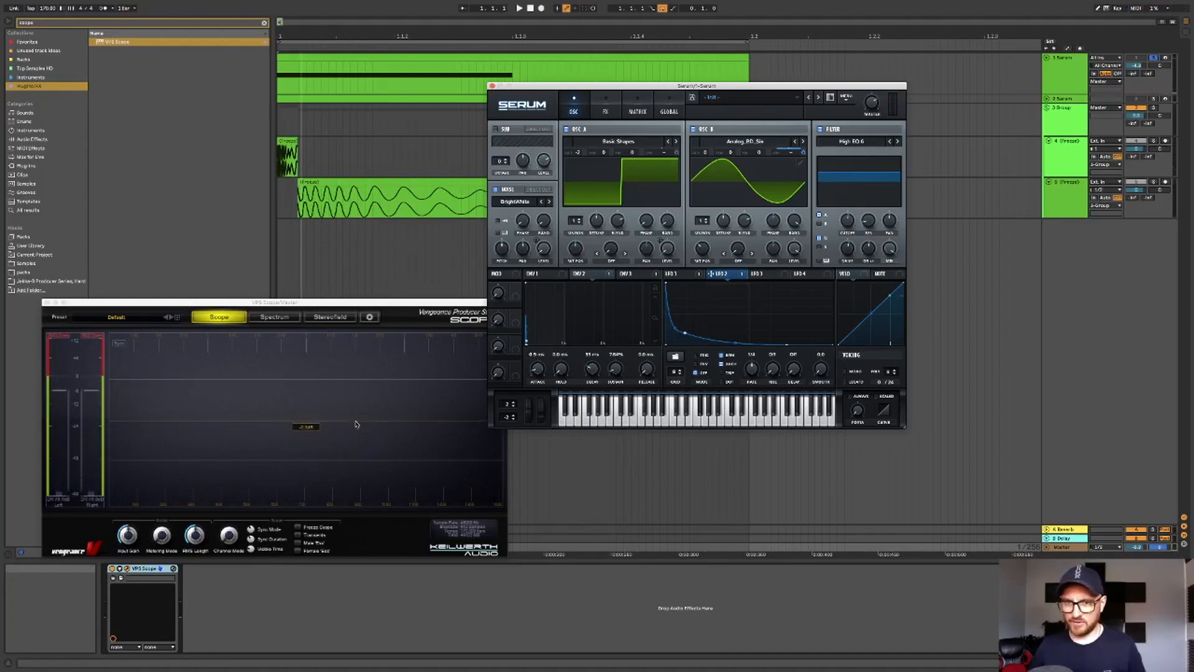
click(763, 274)
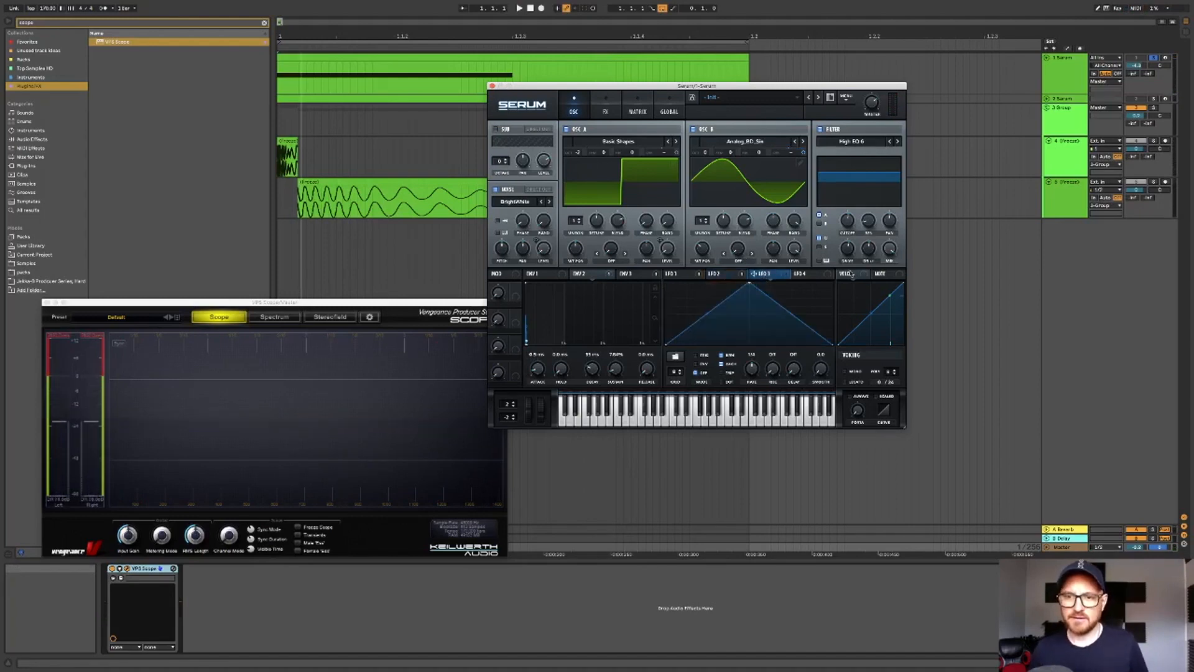
click(729, 277)
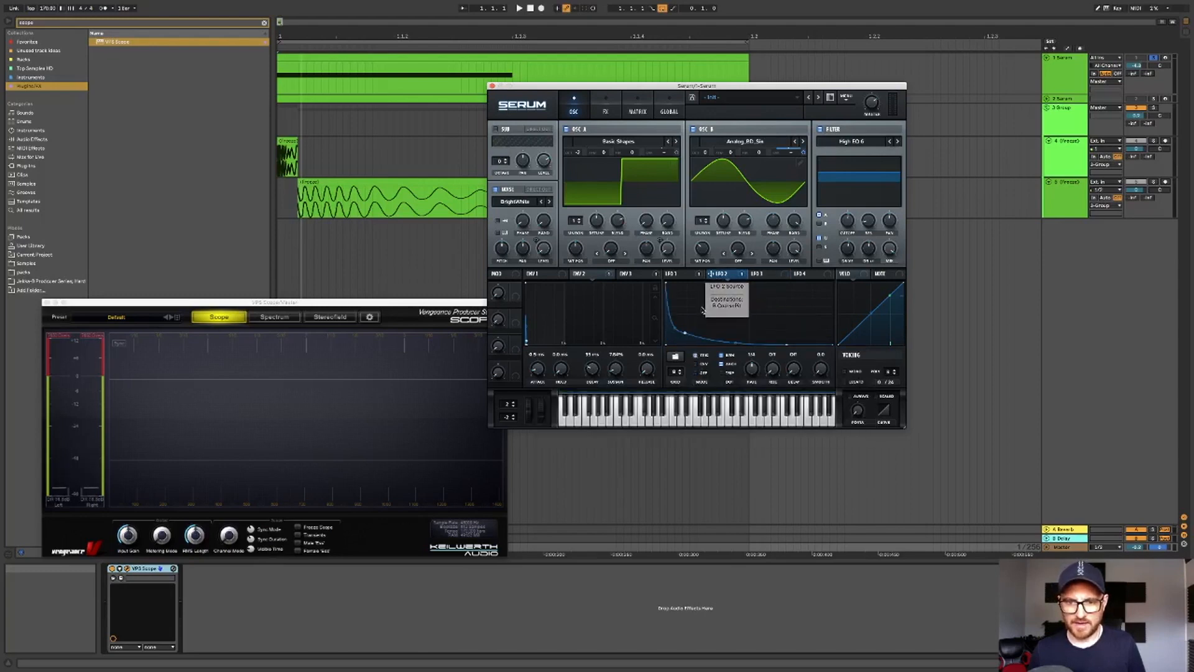
click(682, 274)
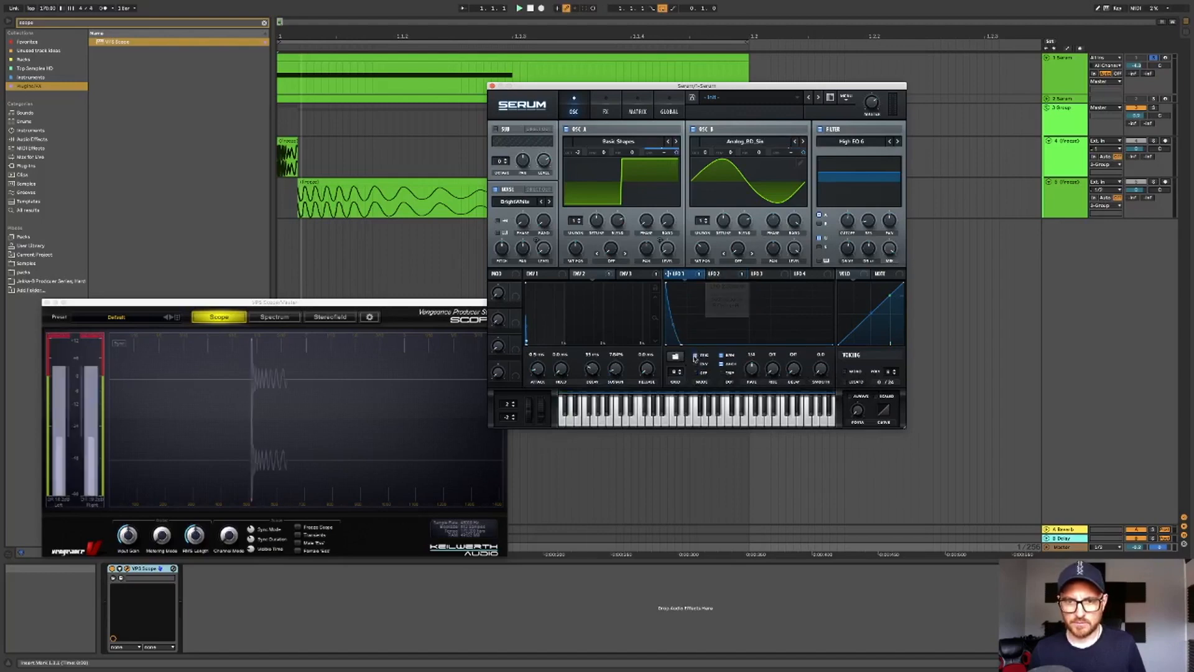
click(725, 274)
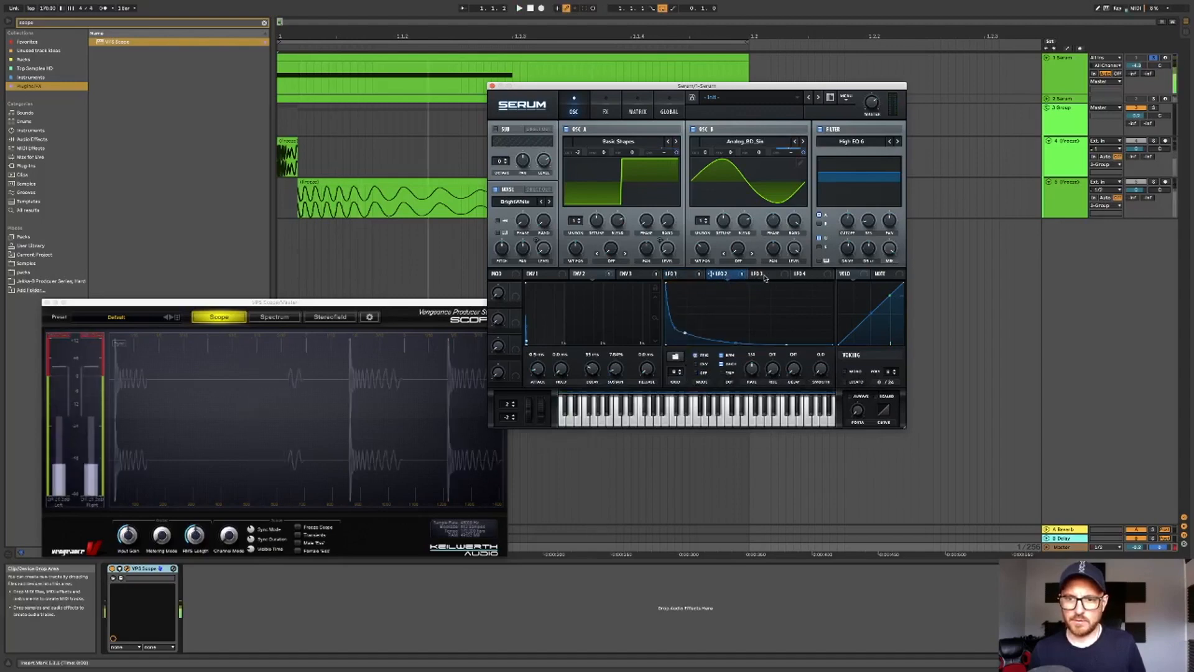
- Reshape LFO 3 into a rounded curve that falls off at the end and apply it to Oscillator B's level
click(764, 276)
drag(750, 286, 649, 270)
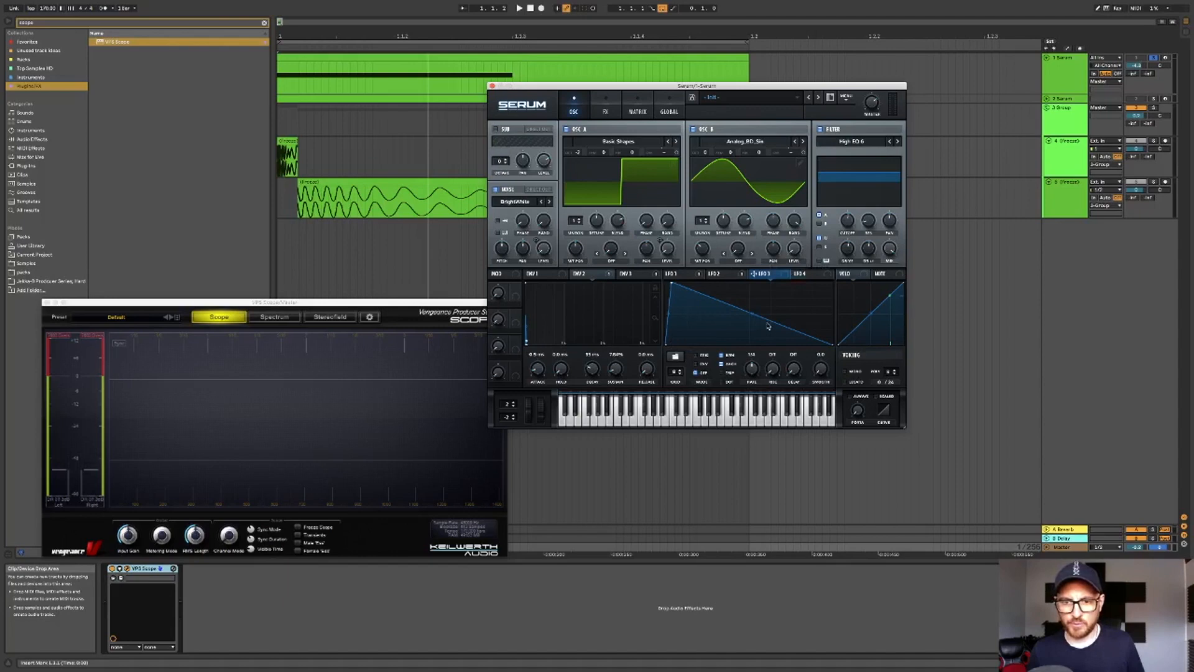
drag(756, 316, 672, 286)
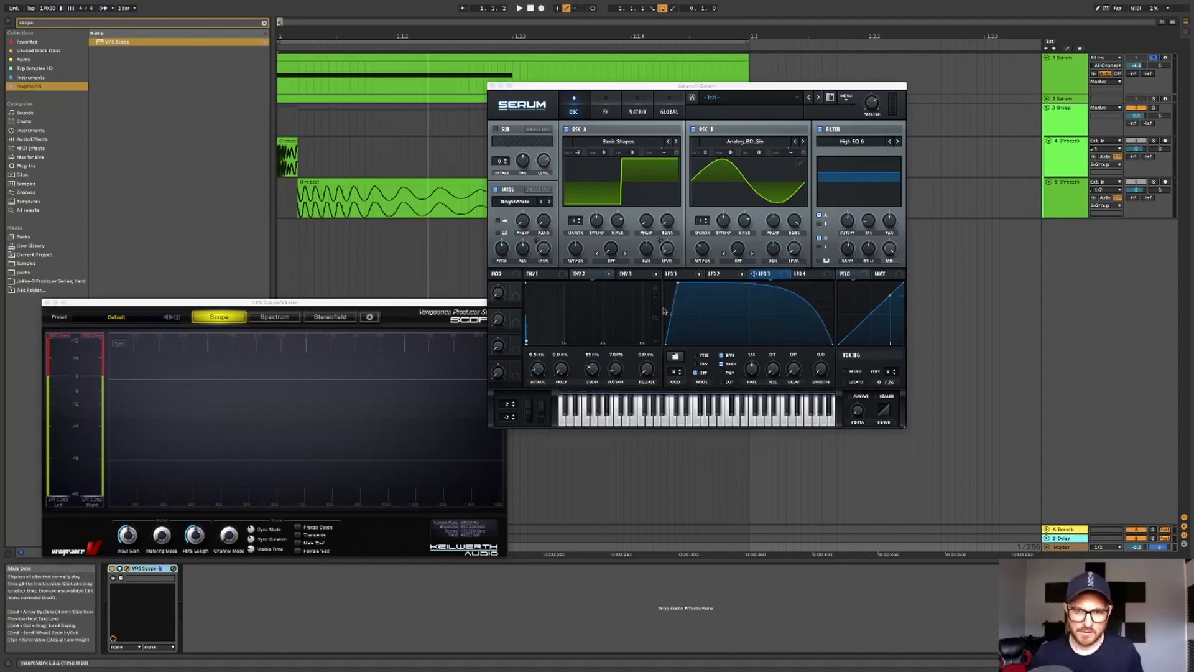
drag(672, 317, 672, 306)
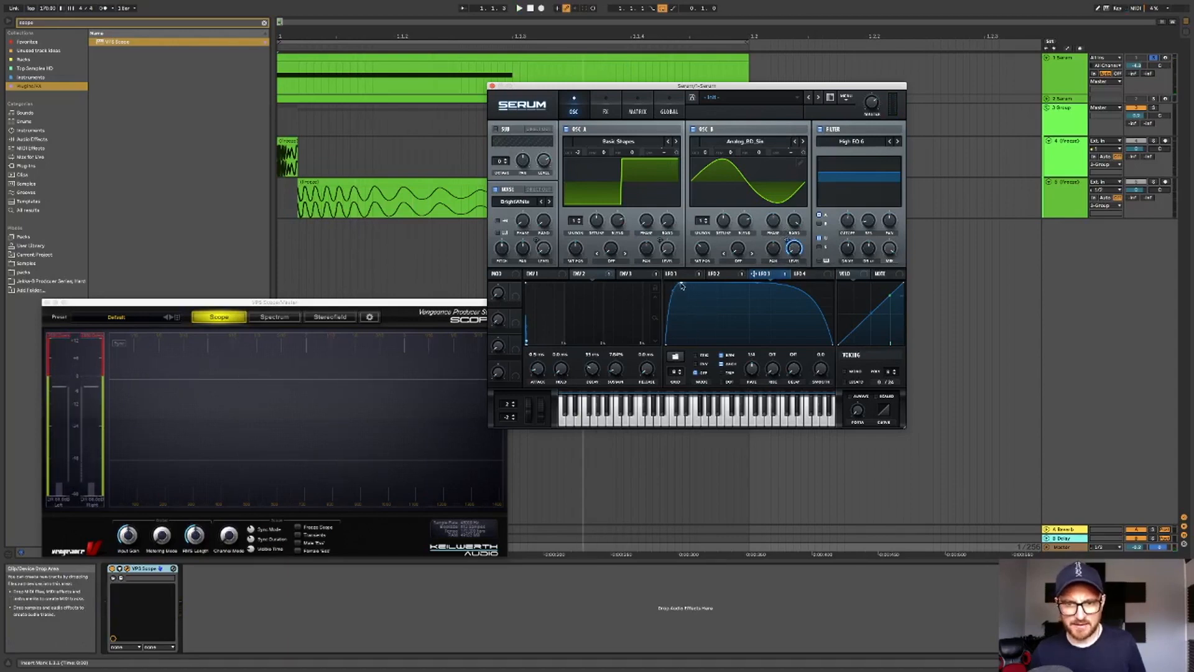
mouse_move(682, 285)
mouse_down()
mouse_move(720, 274)
mouse_move(679, 275)
mouse_up()
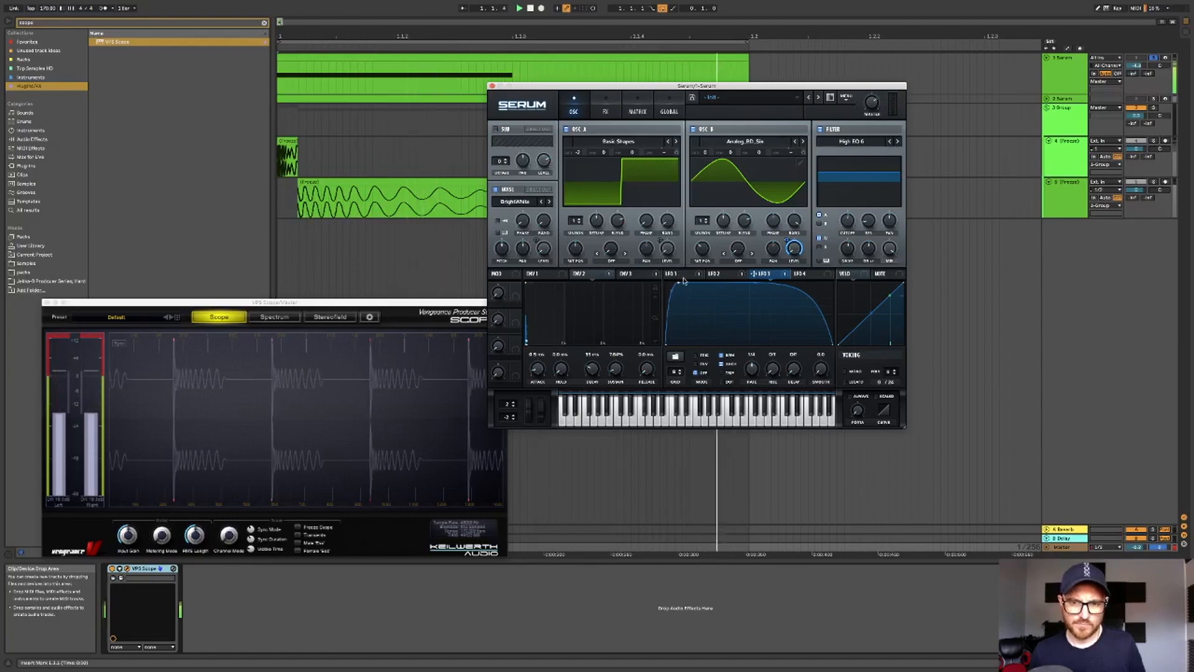
- Compare LFO 2 and LFO 3 and change the scope's sync mode setting
click(722, 278)
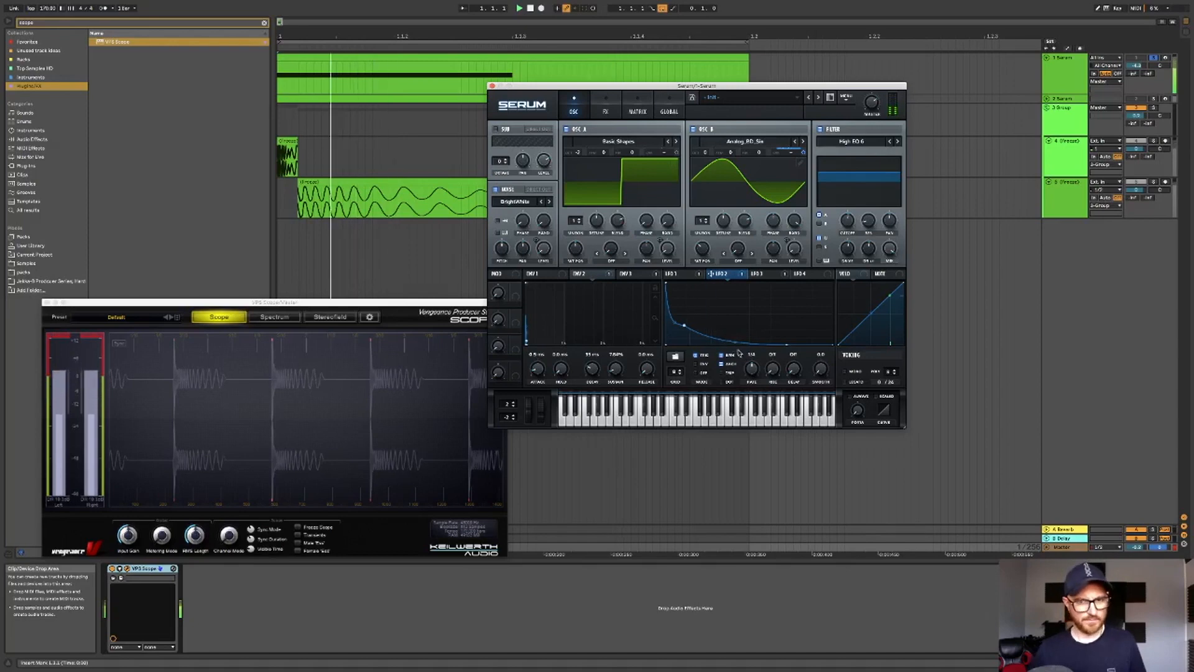
click(763, 274)
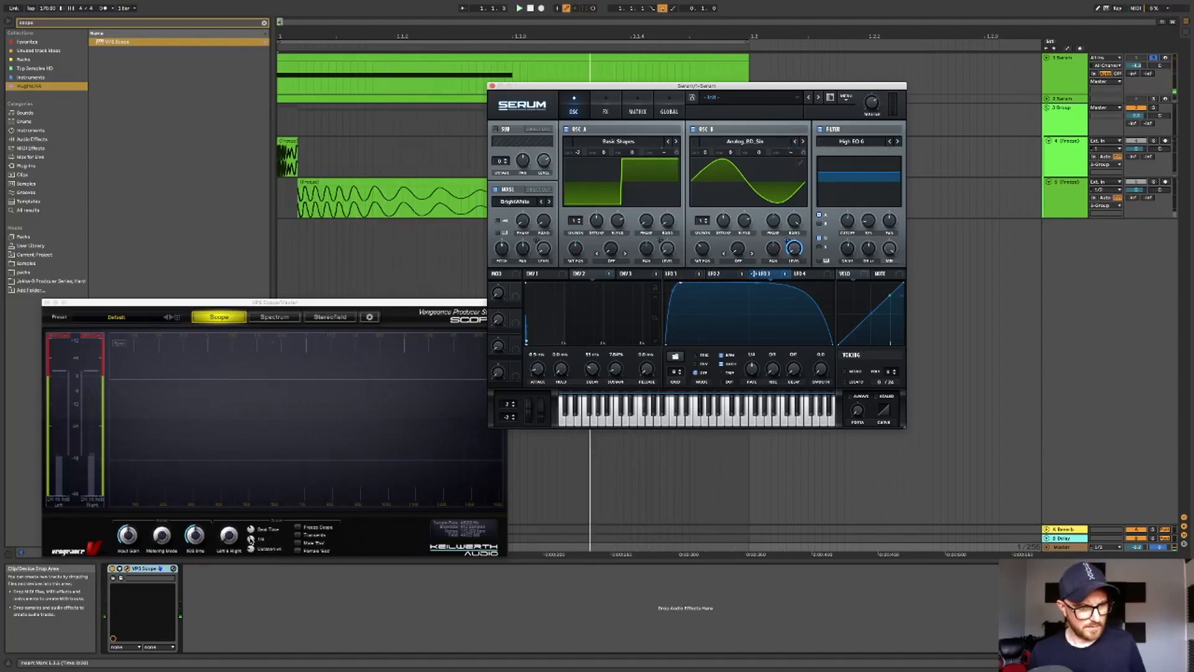
click(251, 538)
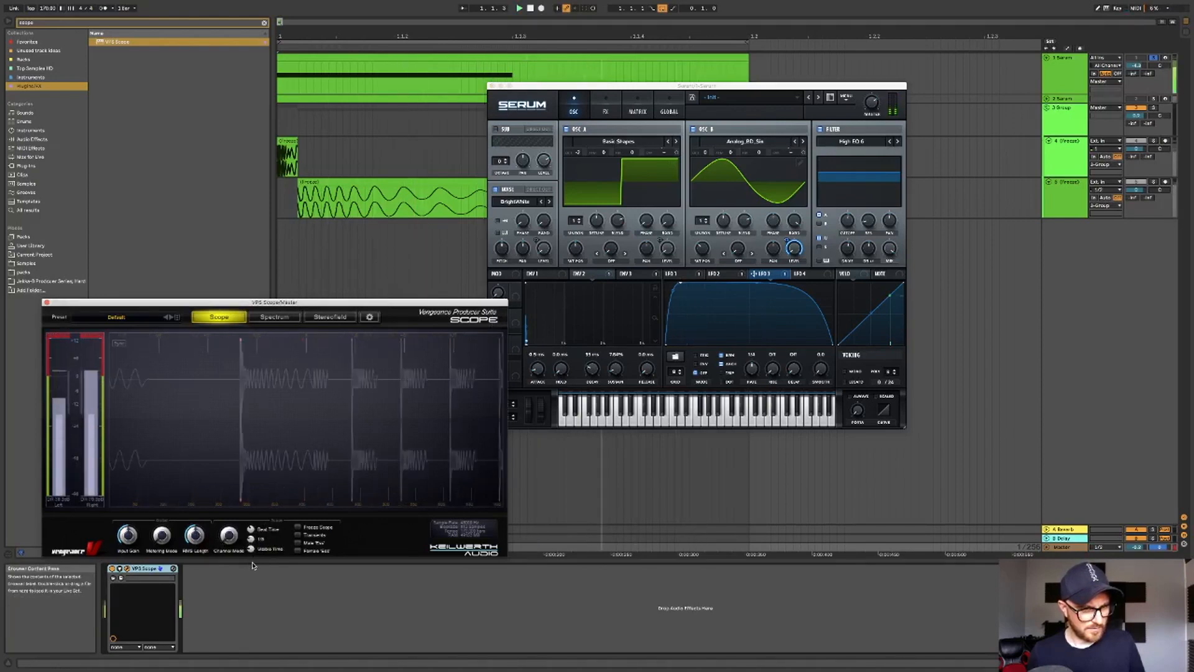
drag(251, 549, 251, 548)
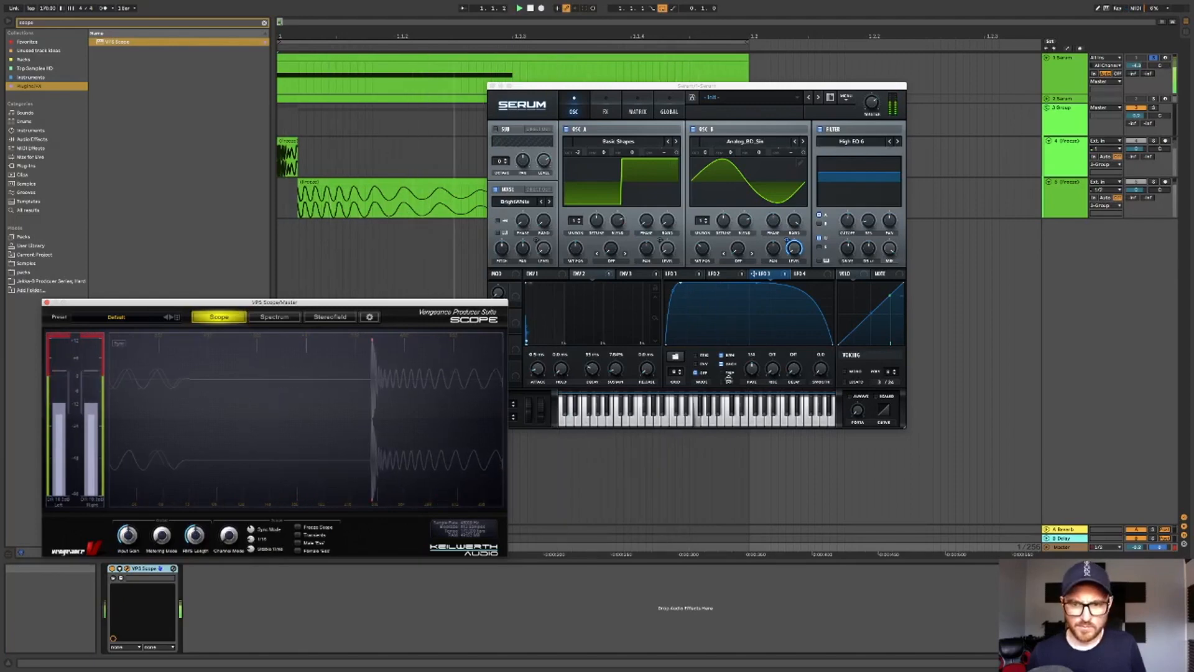
- Nudge LFO 3's starting point slightly
click(676, 295)
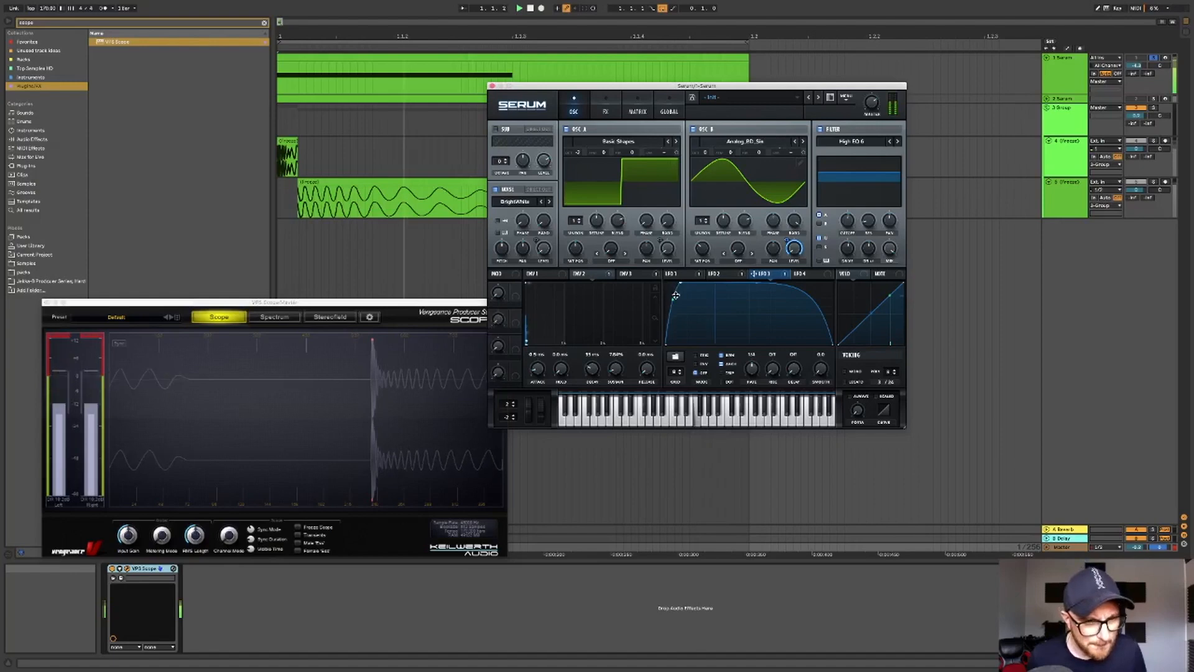
mouse_move(674, 297)
mouse_down()
mouse_move(688, 327)
mouse_move(680, 291)
mouse_up()
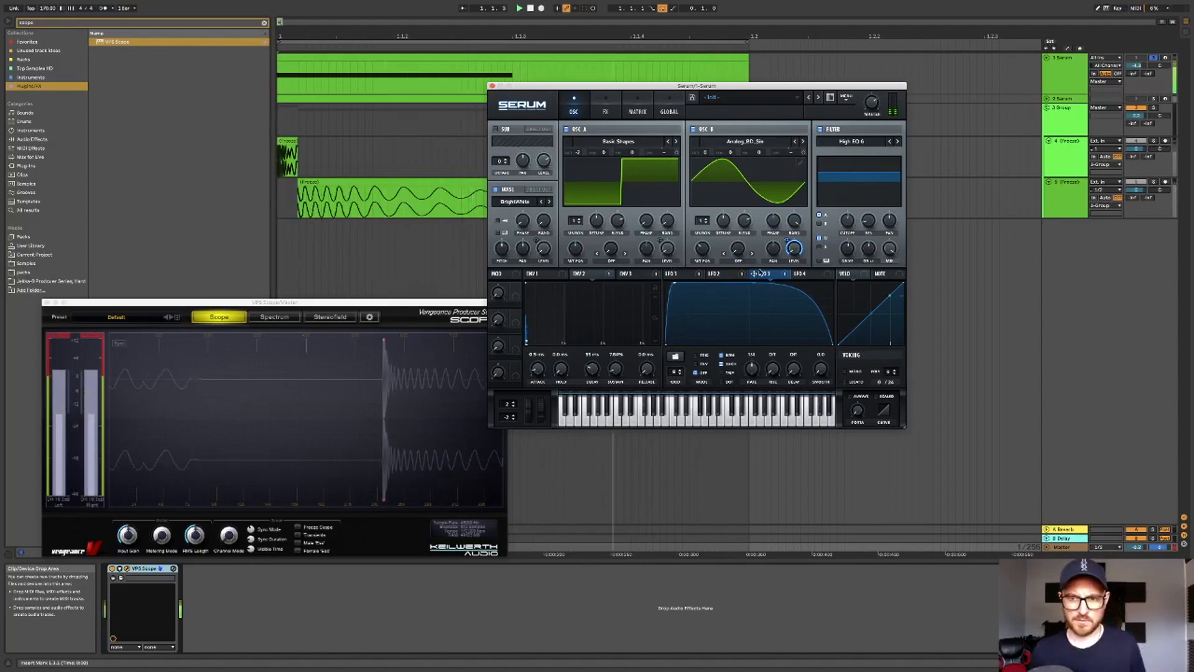
- Route LFO 4 to the global Amp destination in the modulation matrix
click(802, 278)
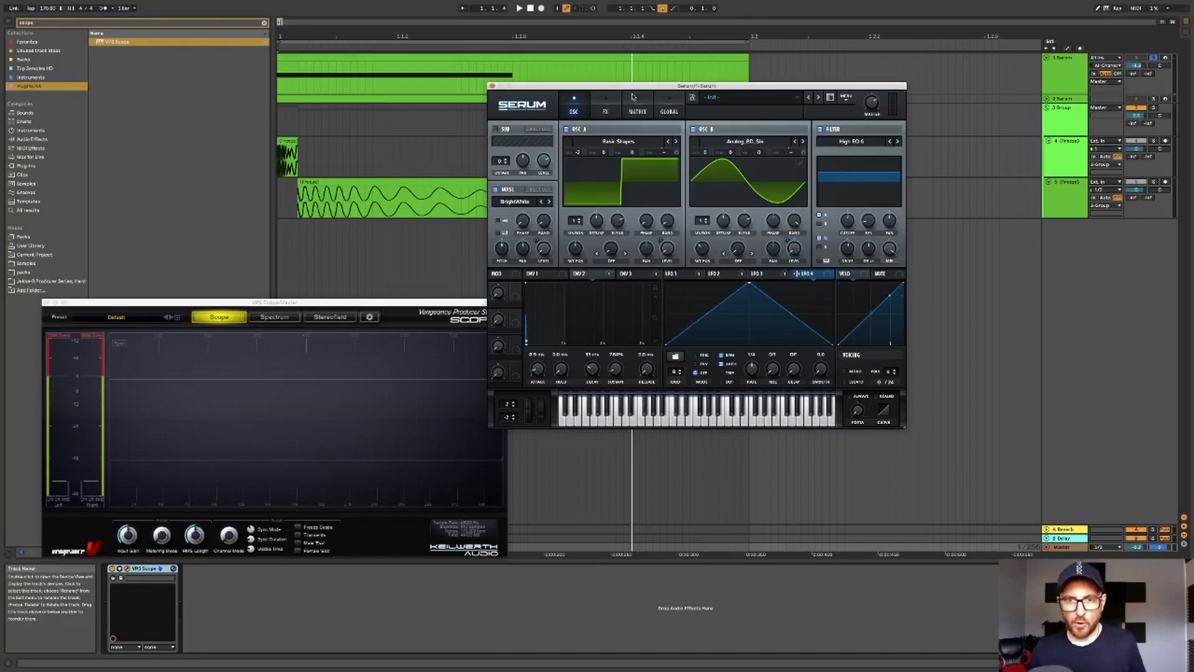
click(634, 107)
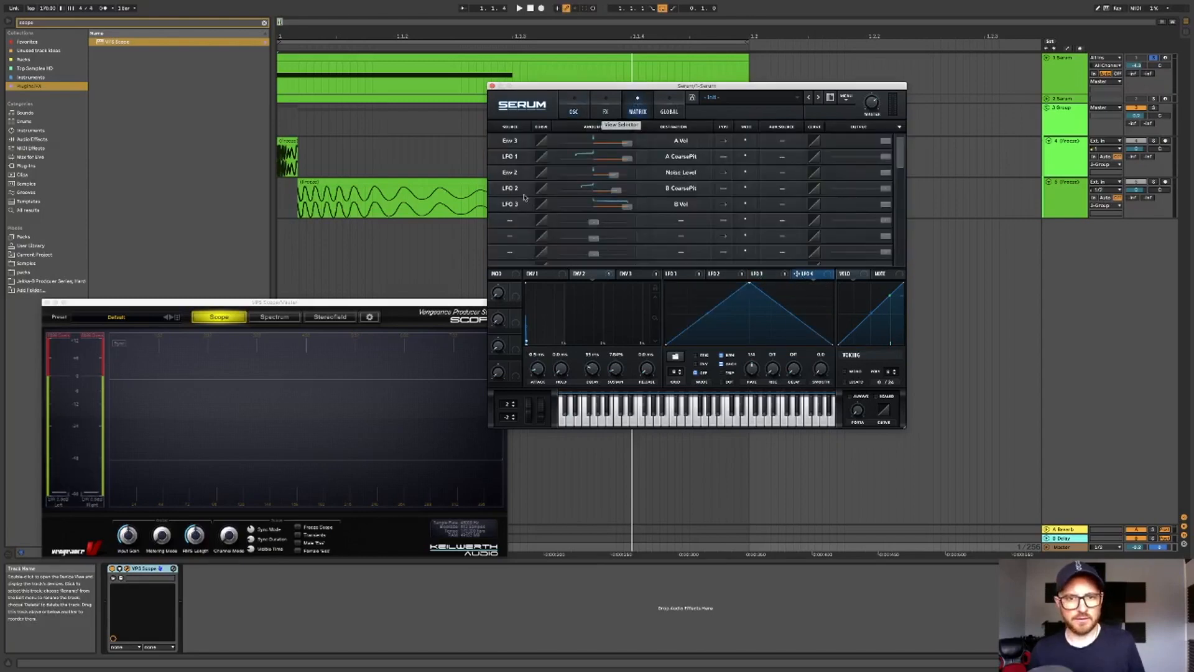
click(511, 222)
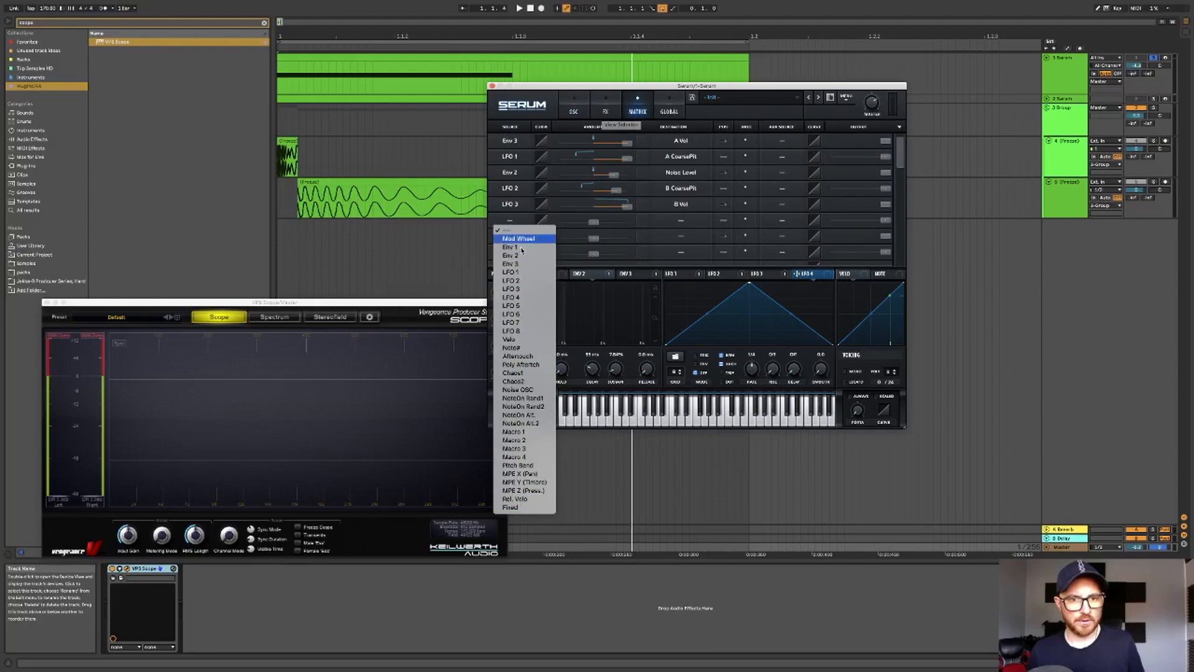
click(523, 298)
click(682, 223)
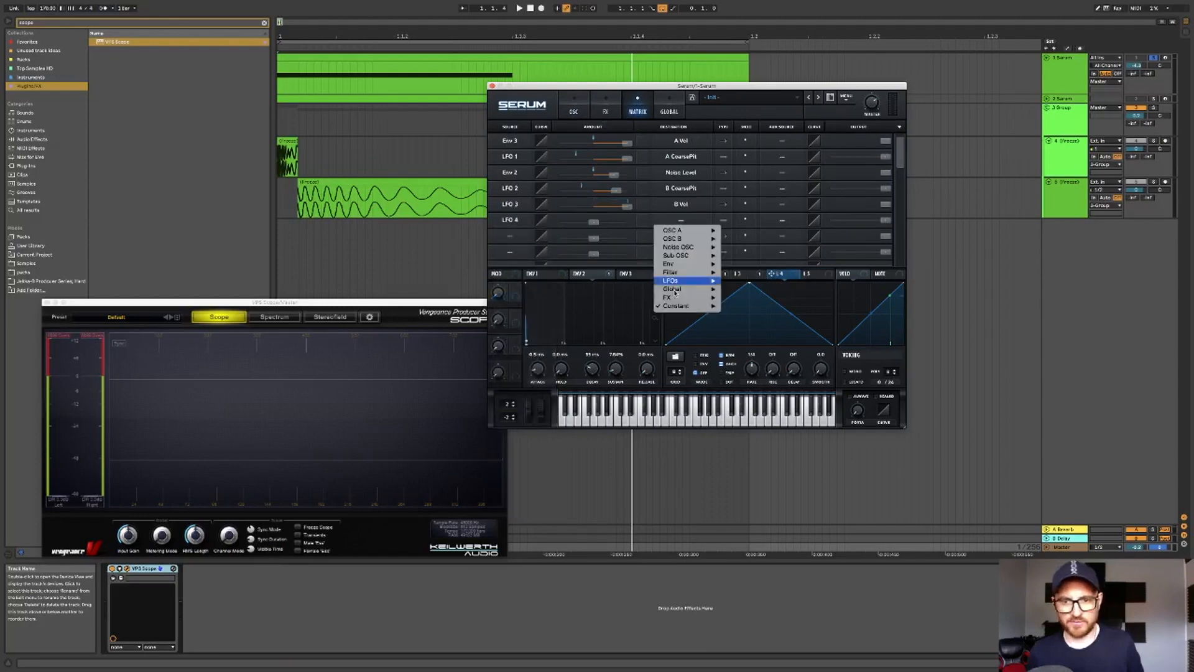
mouse_move(678, 290)
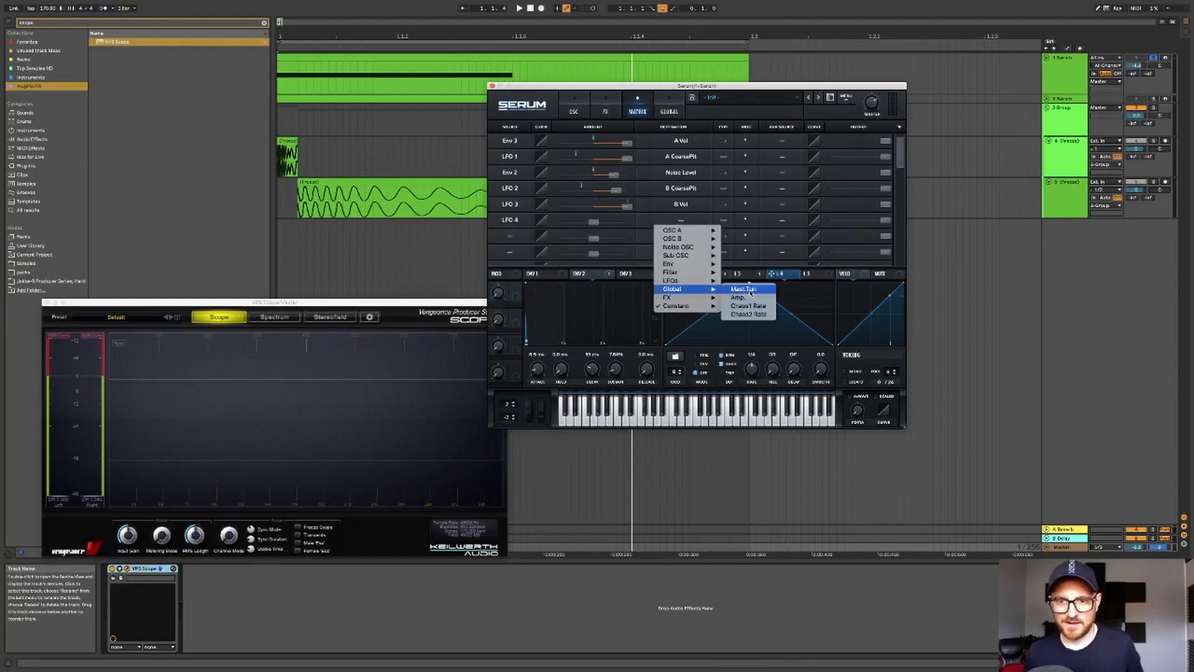
click(751, 298)
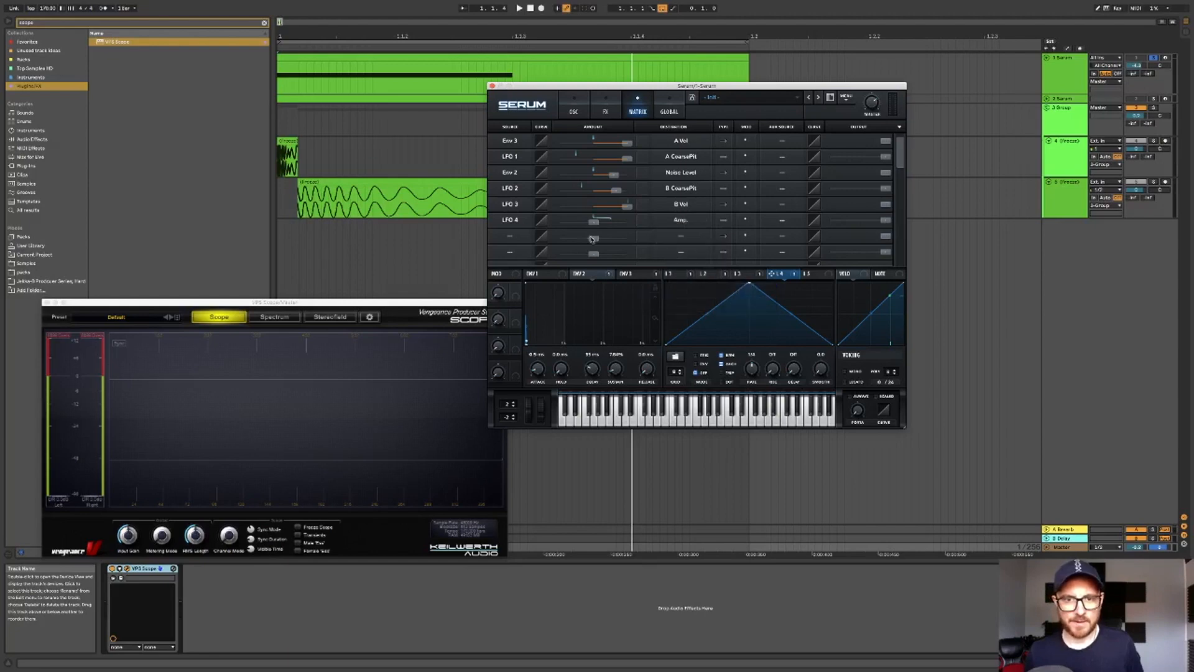
- Reshape LFO 4 into a held curve with a steep drop and set its Amp modulation amount
drag(684, 247, 650, 238)
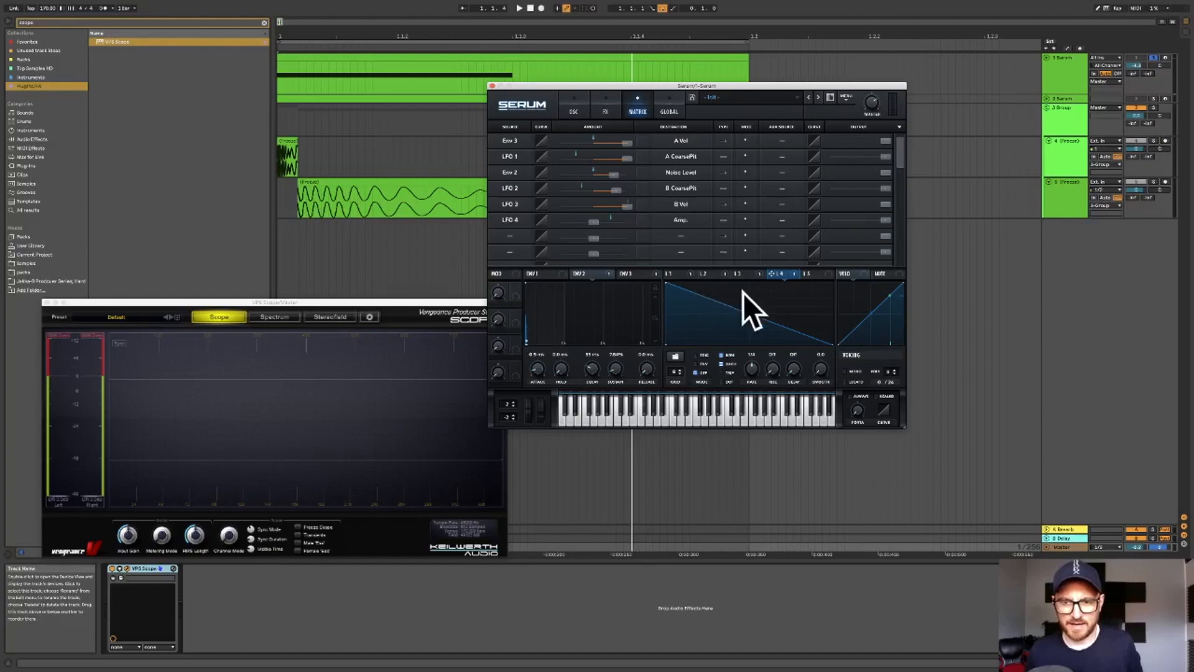
double_click(750, 337)
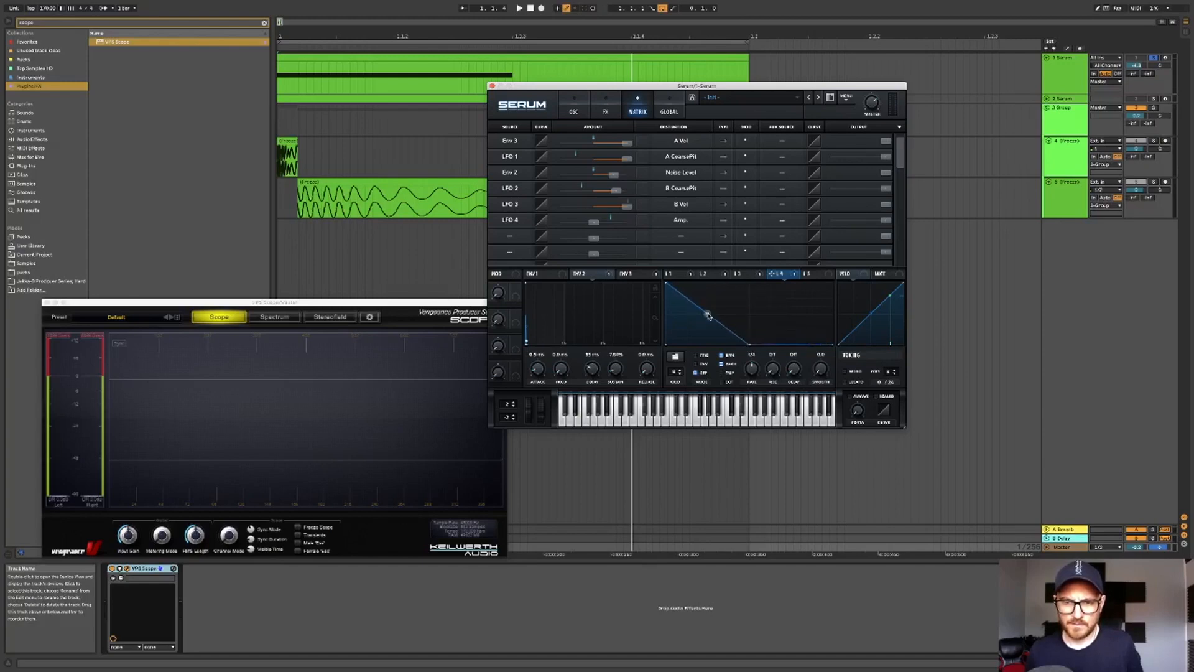
drag(708, 315, 729, 288)
mouse_move(620, 224)
mouse_down()
mouse_move(644, 224)
mouse_move(607, 227)
mouse_move(627, 227)
mouse_up()
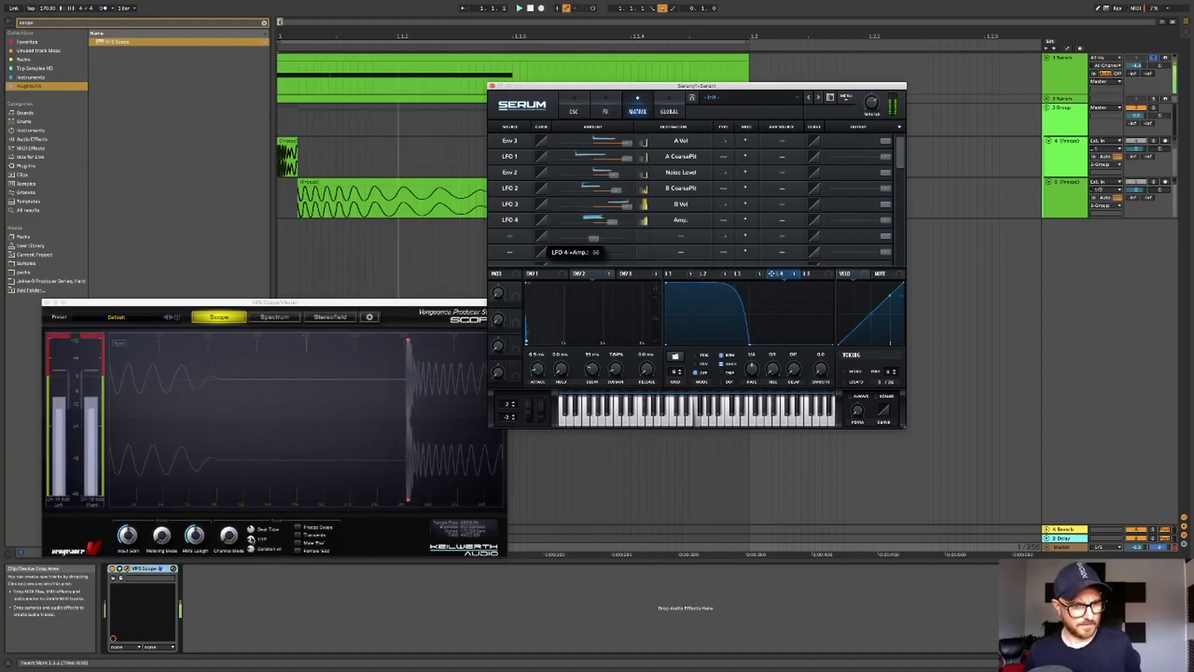
- Adjust the scope's sync option and raise LFO 4's Amp modulation amount
click(252, 533)
drag(253, 536, 253, 529)
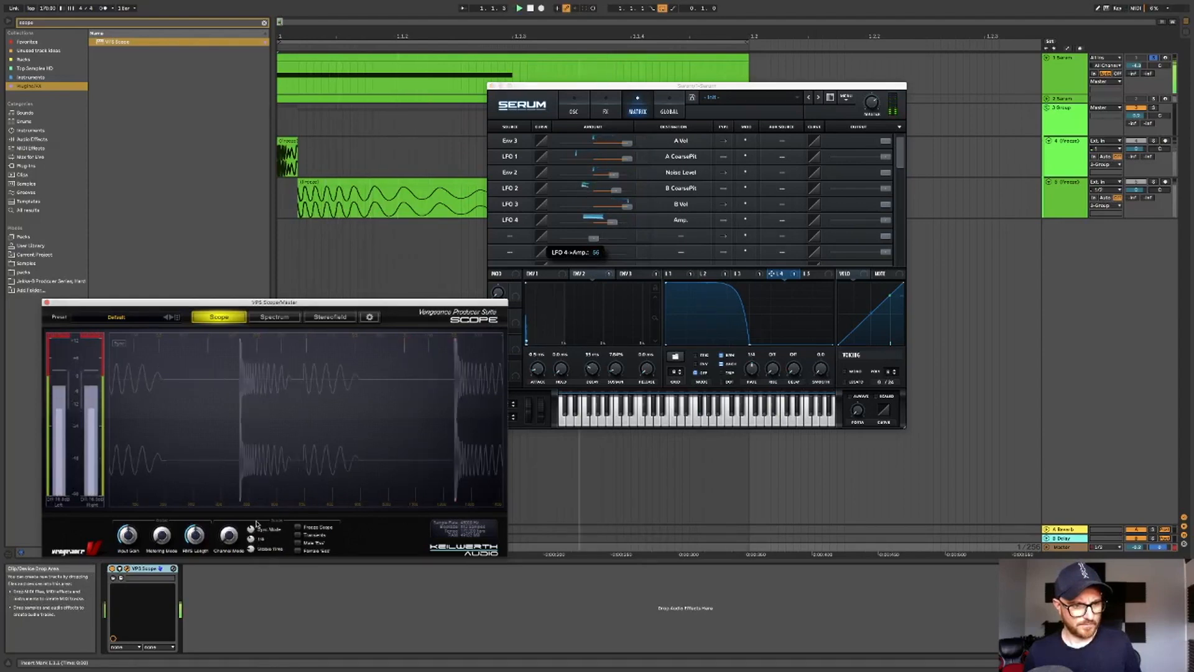
drag(616, 225, 649, 226)
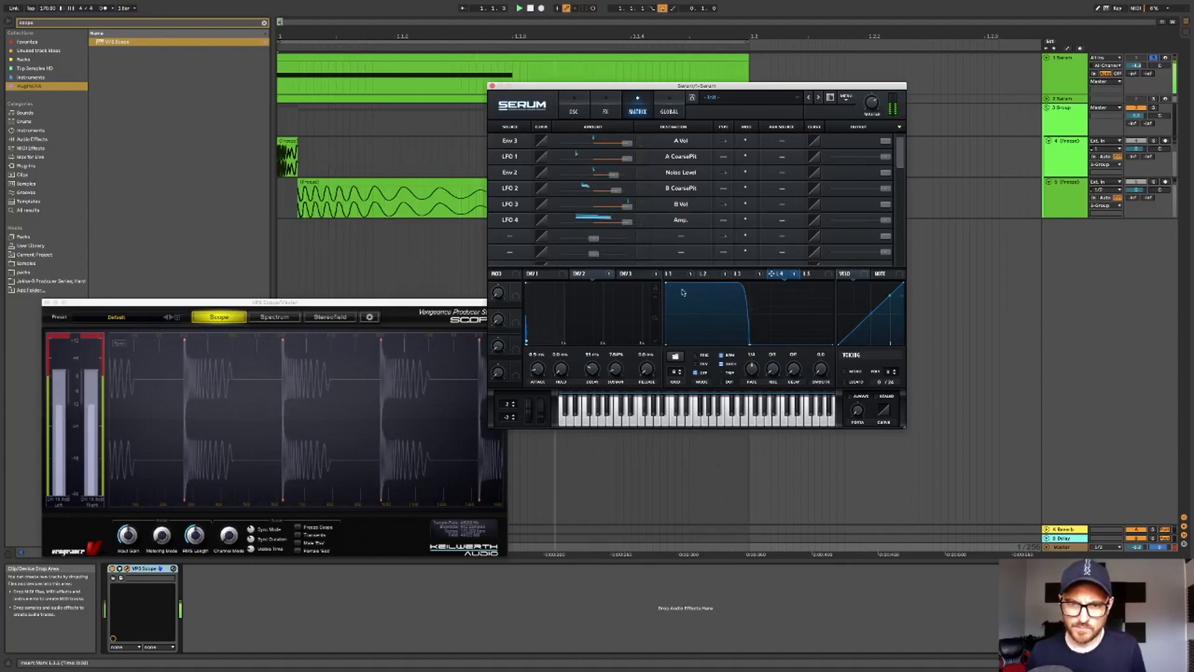
- Add points to LFO 4 to make a short dip followed by a rounded hump and drop
drag(743, 285, 670, 284)
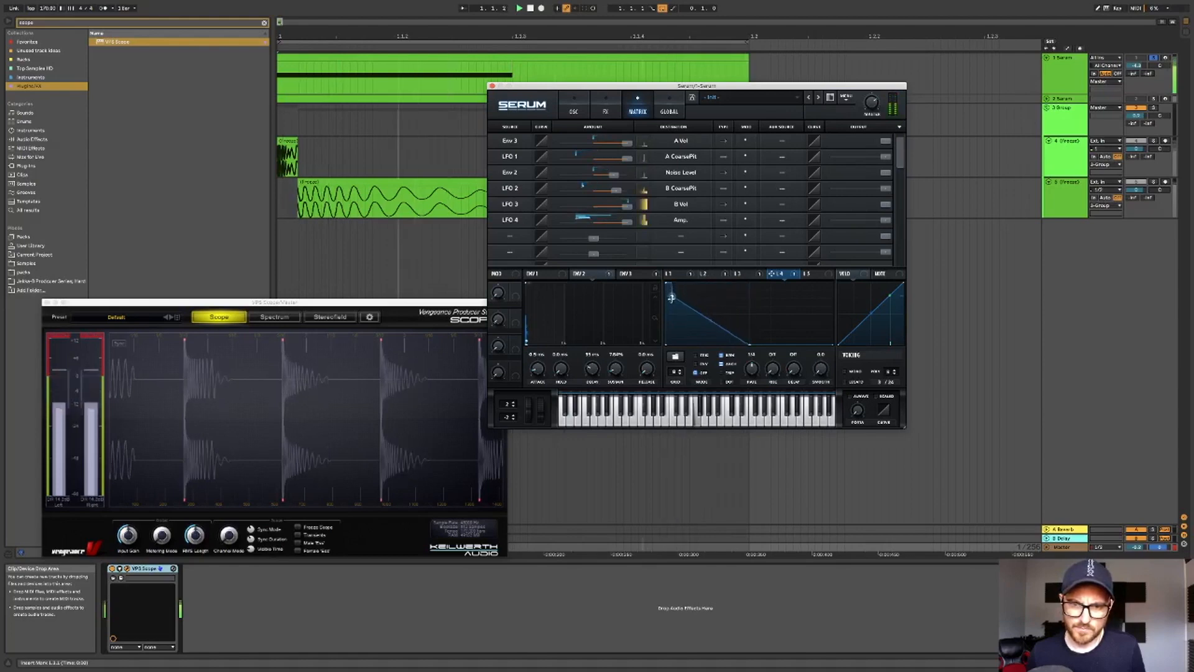
drag(670, 284, 740, 284)
double_click(680, 303)
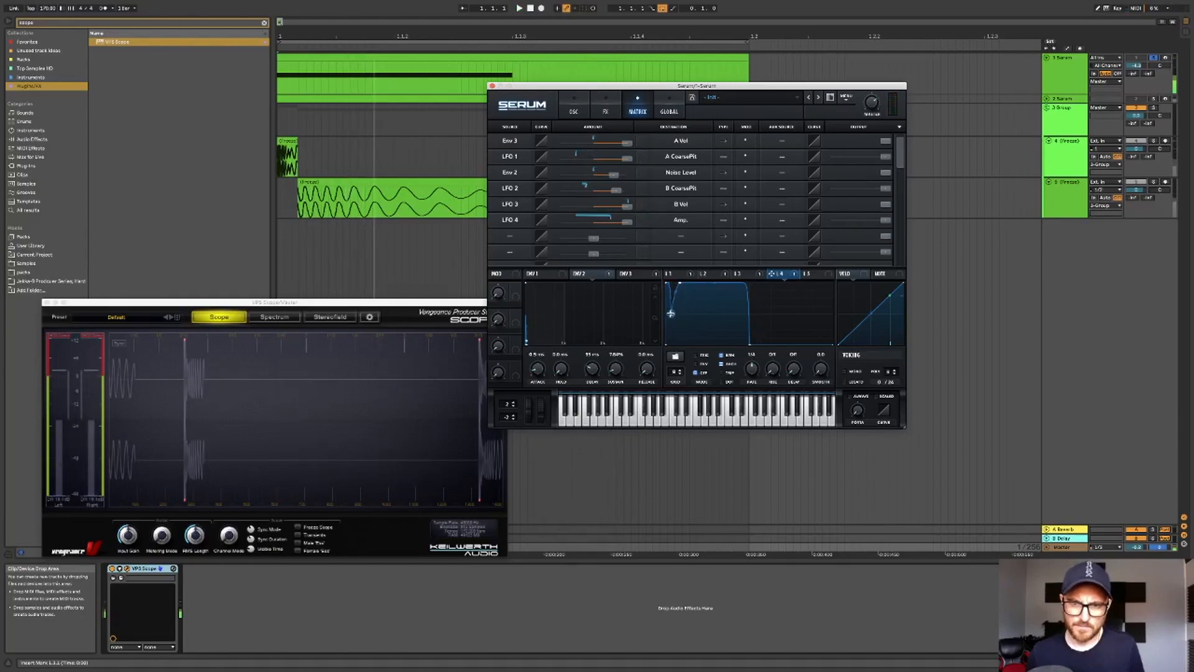
double_click(708, 286)
drag(707, 285, 737, 301)
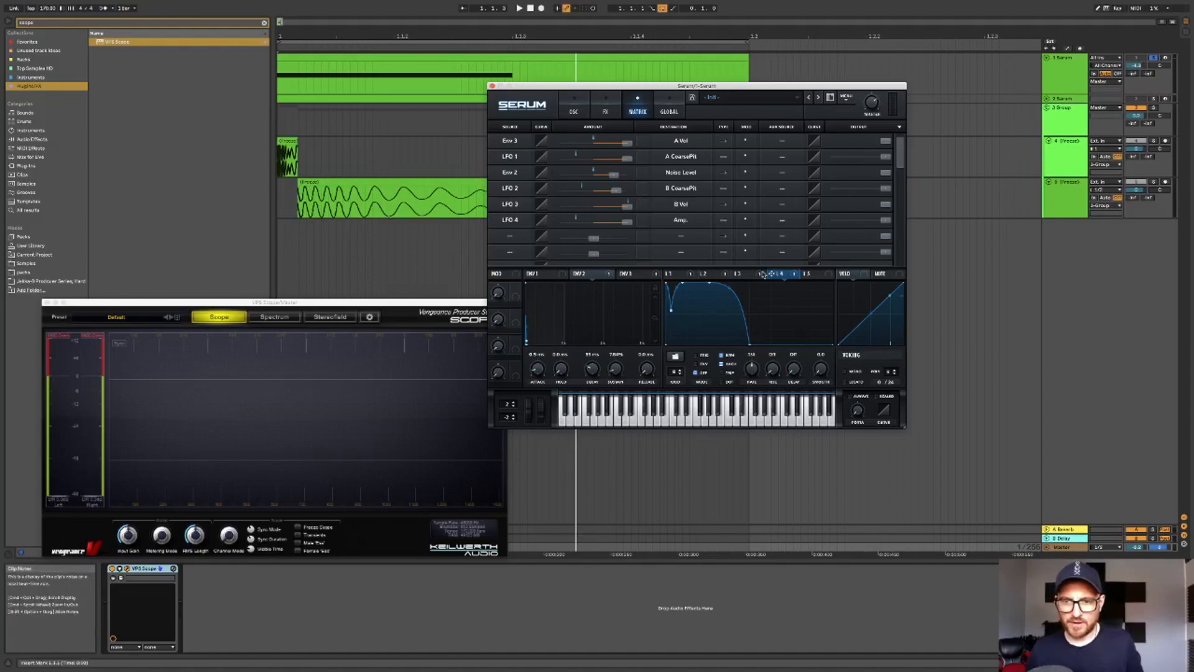
- Switch between LFO tabs, open the FX page, and play then stop the track
click(738, 274)
click(705, 273)
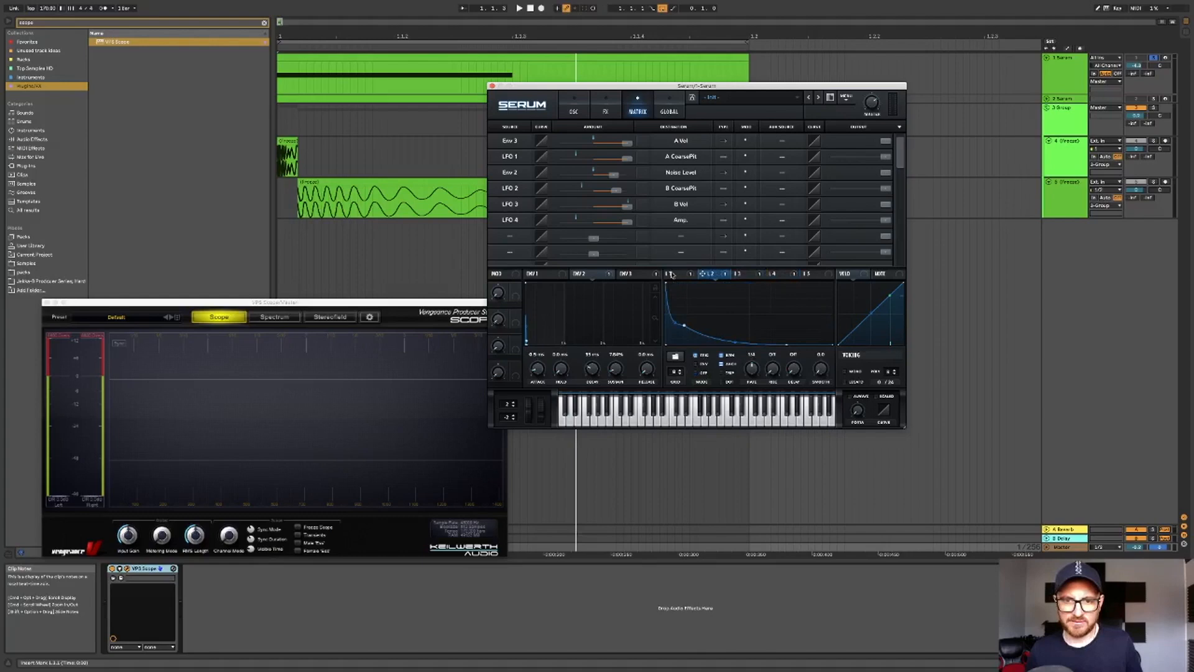
click(605, 106)
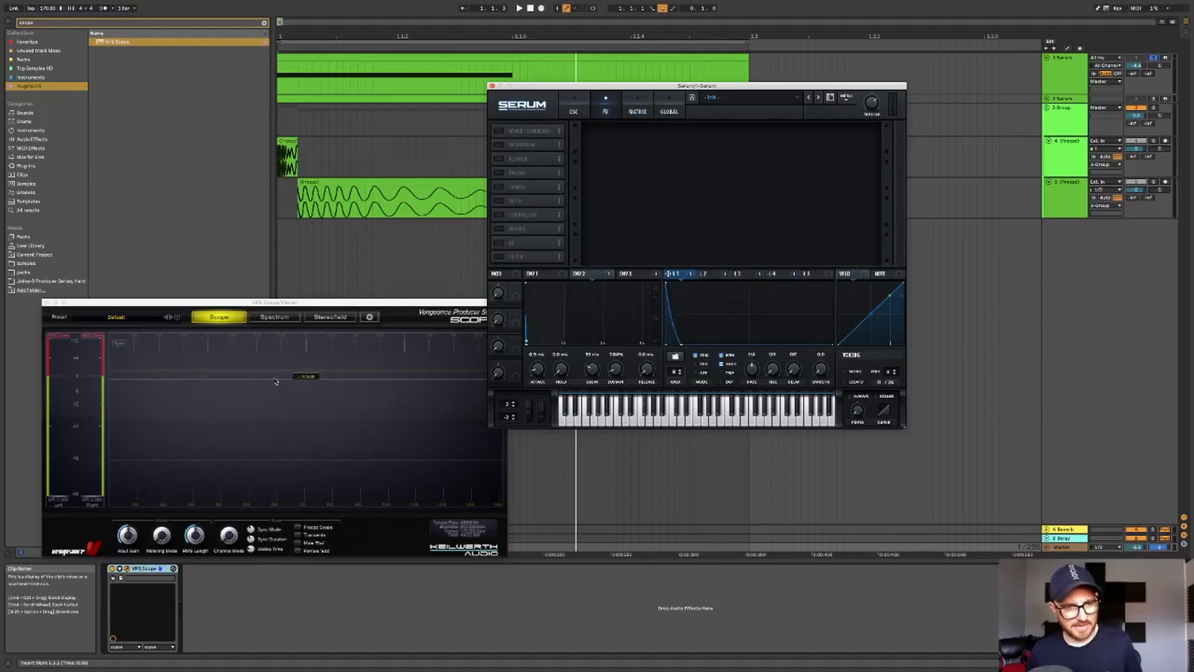
key(space)
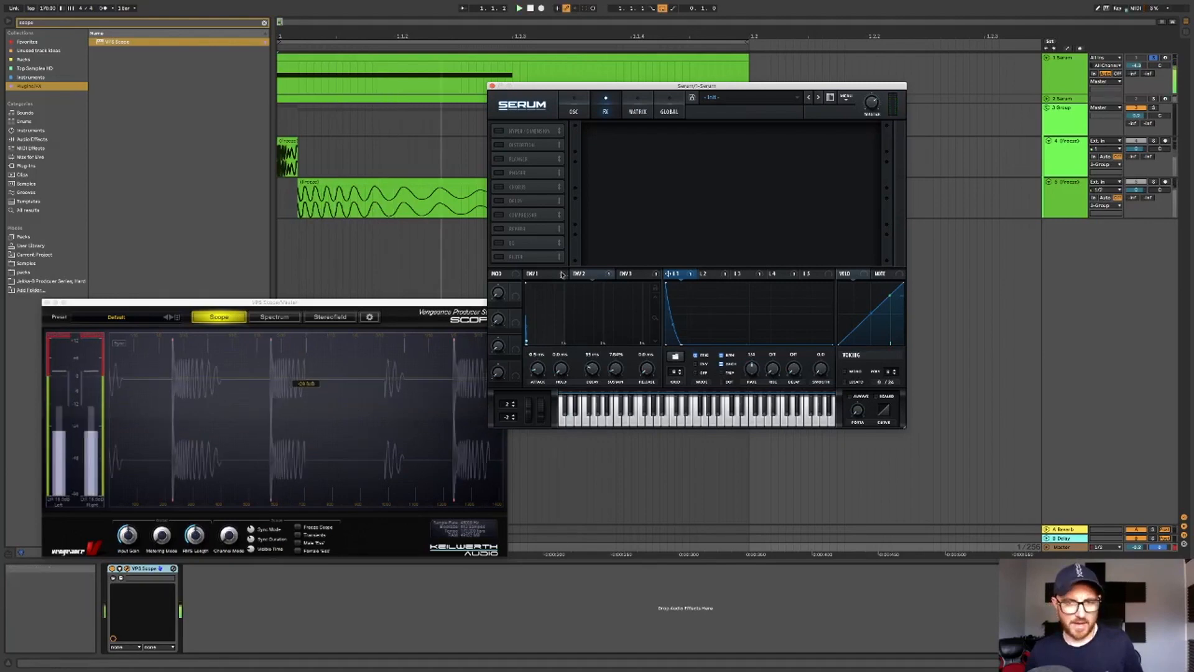
key(space)
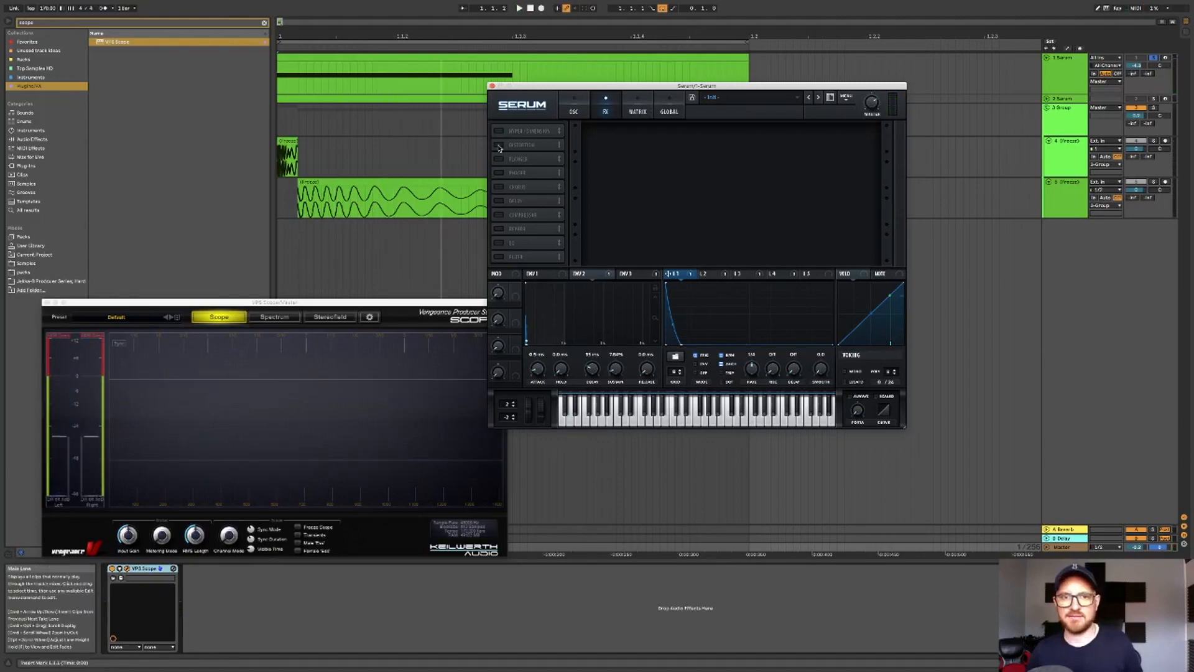
- Enable the Distortion effect and set its mode to SoftClip
click(499, 145)
click(643, 139)
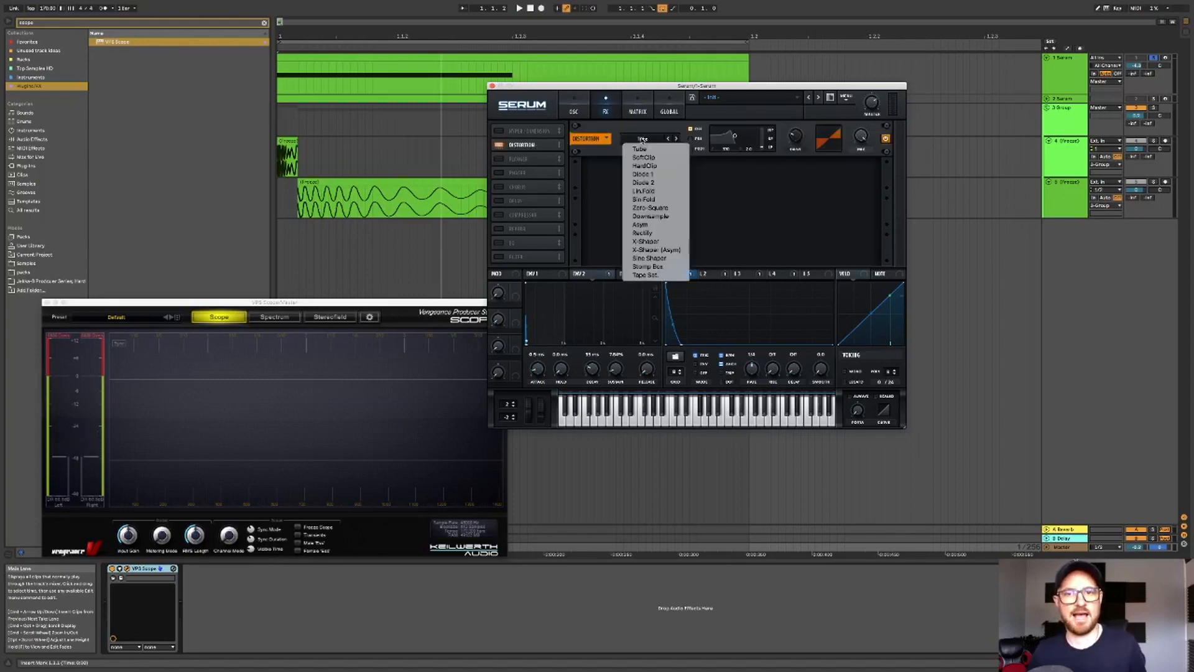
click(655, 159)
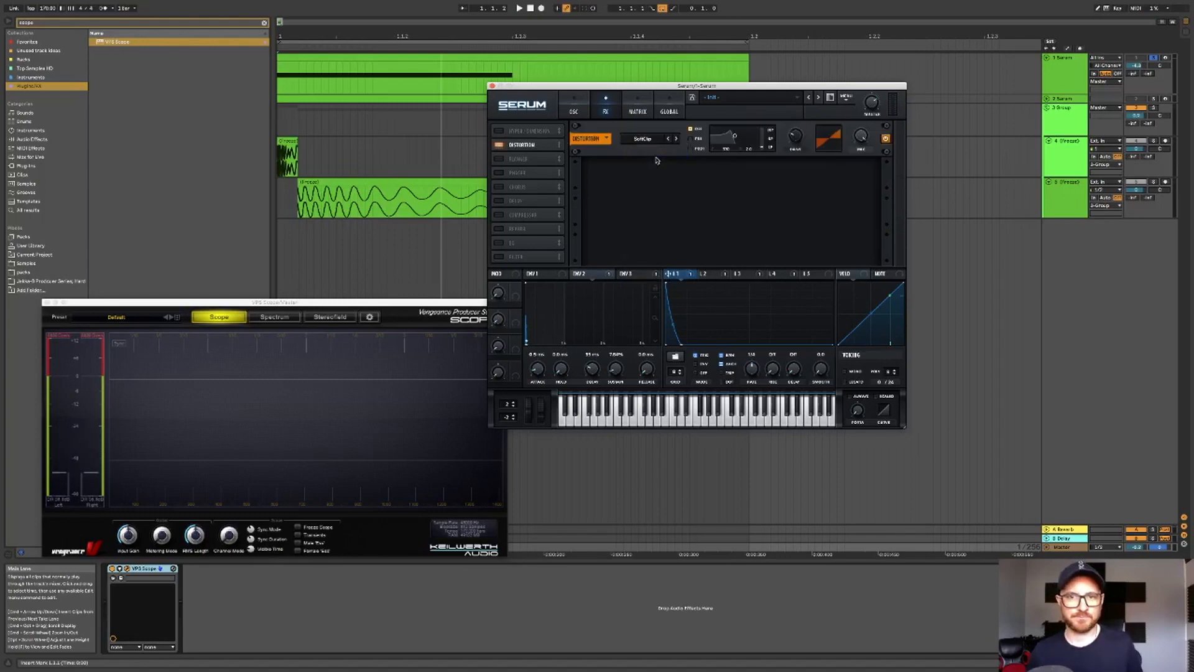
- Audition the track and lower the Serum track's volume slightly
key(space)
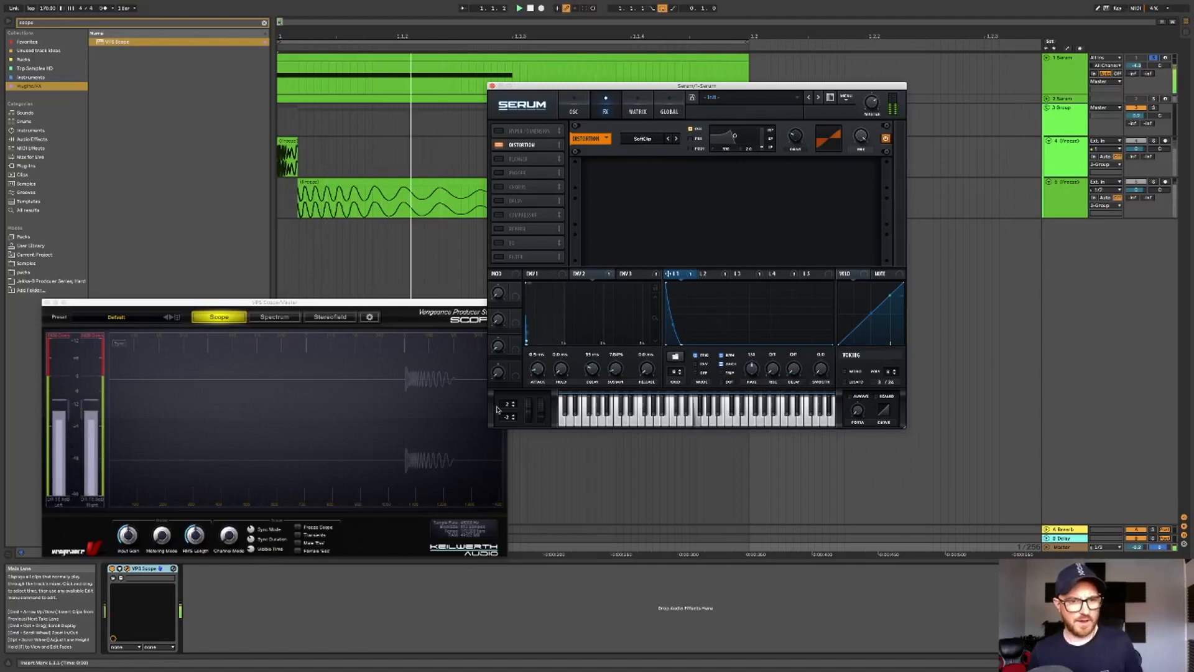
key(space)
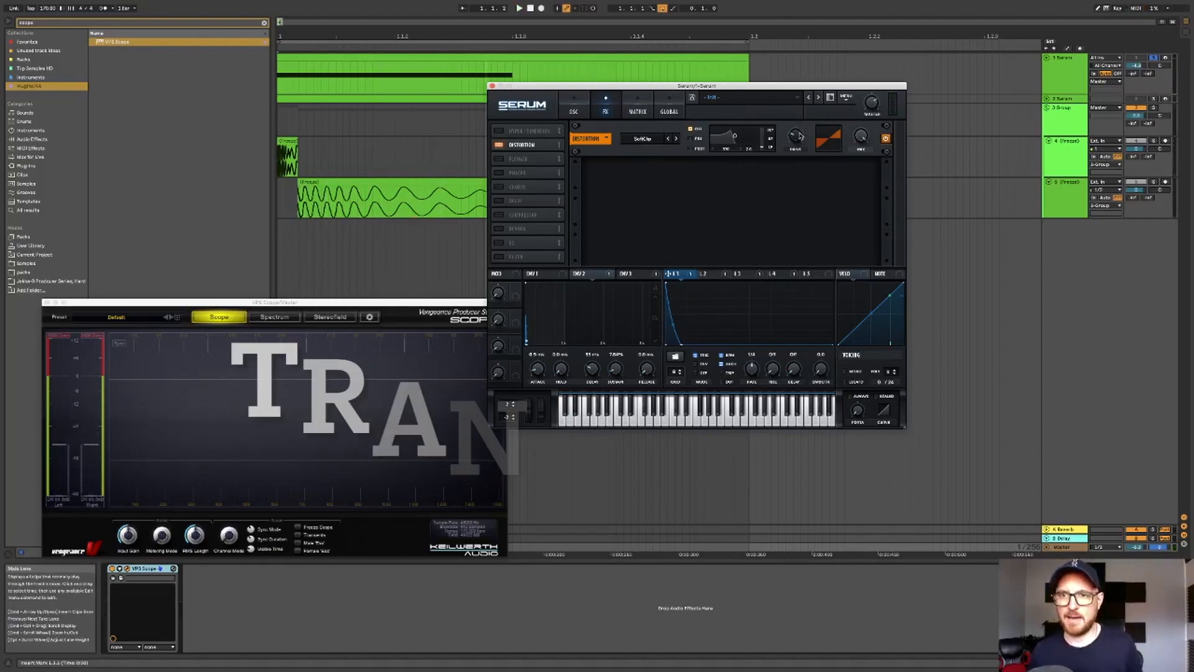
key(space)
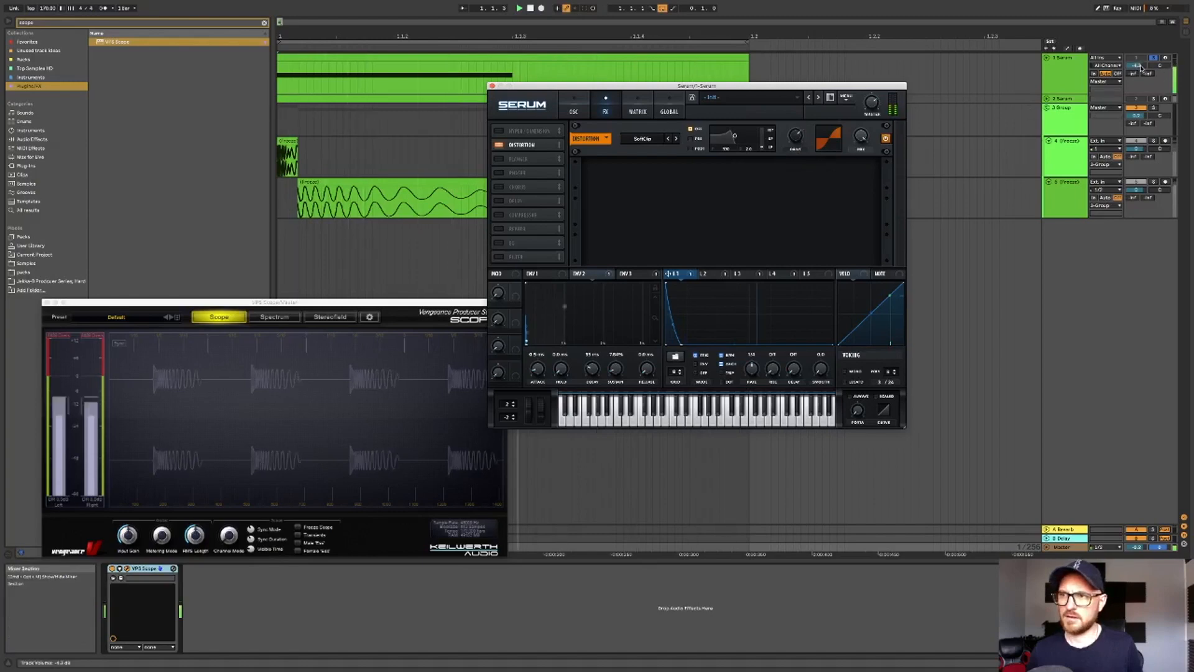
drag(1137, 65, 1136, 67)
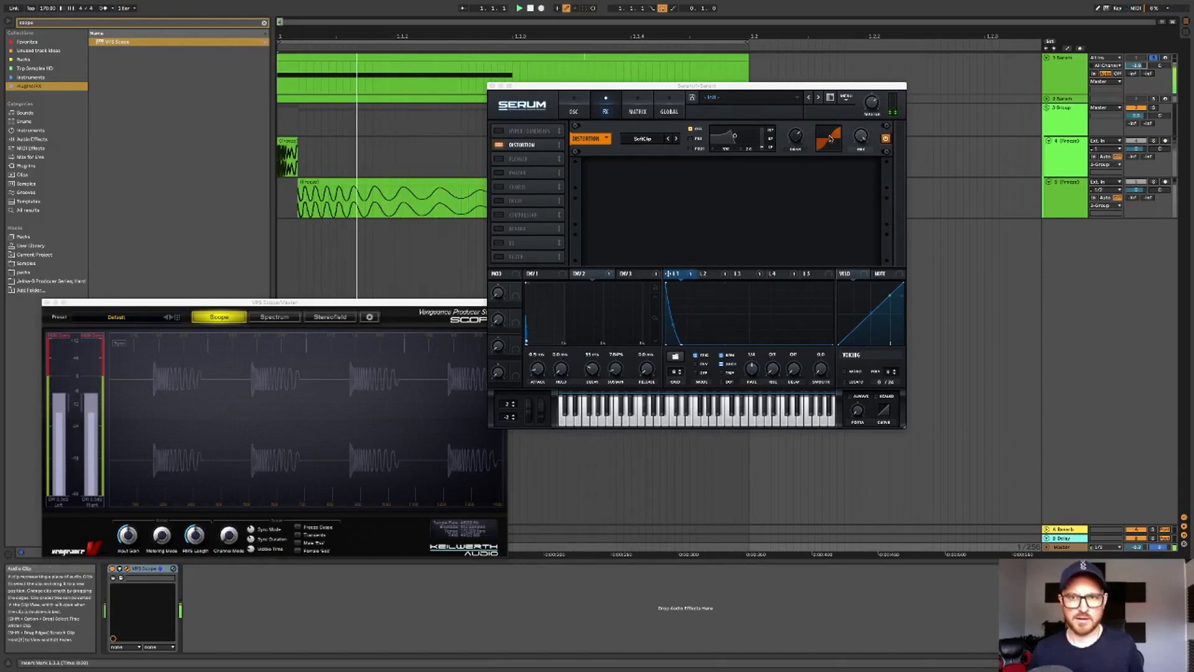
click(797, 137)
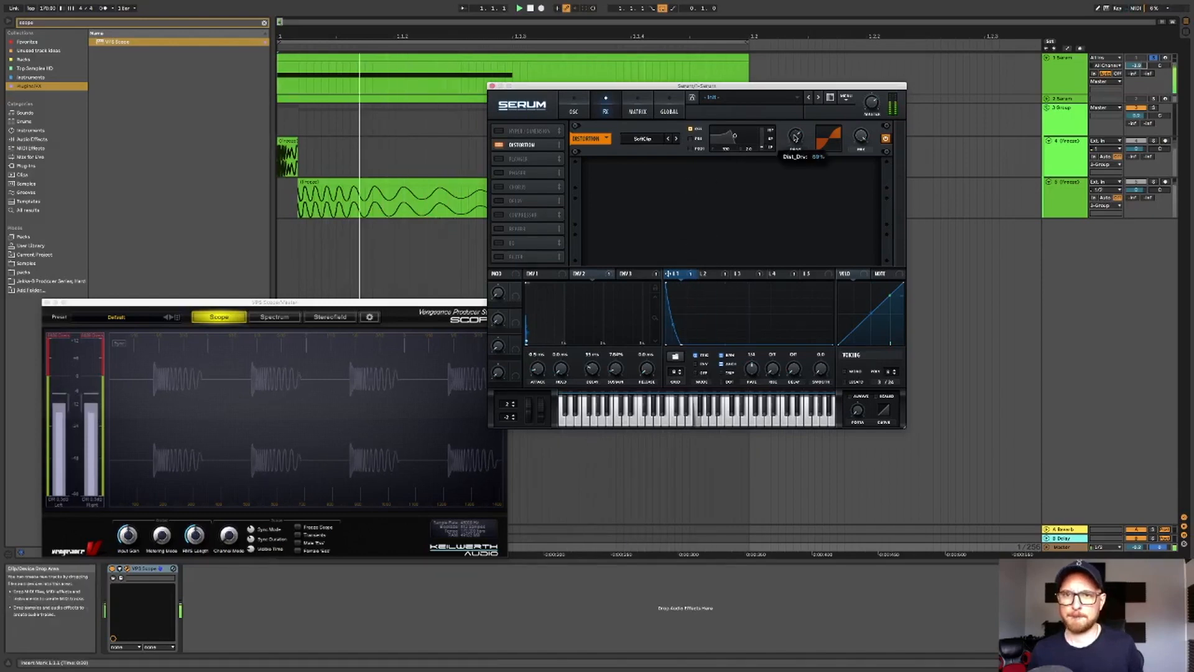
click(956, 190)
key(space)
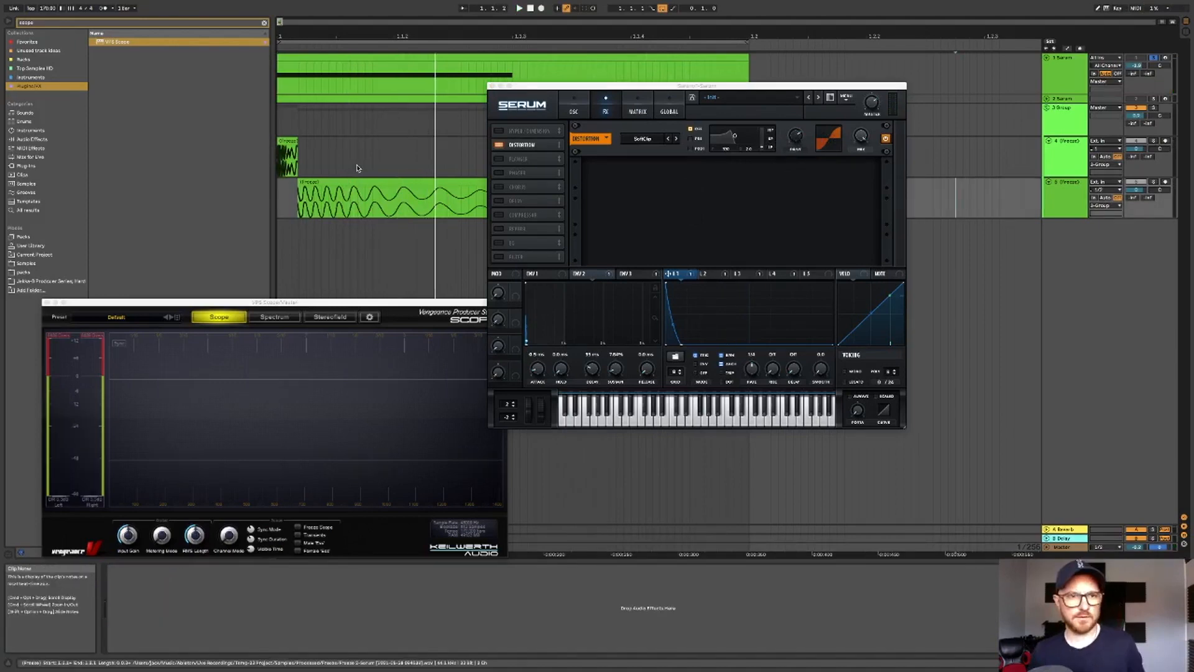
- Enable the EQ effect and move it directly after Distortion in the effects chain
click(514, 250)
drag(514, 248, 516, 161)
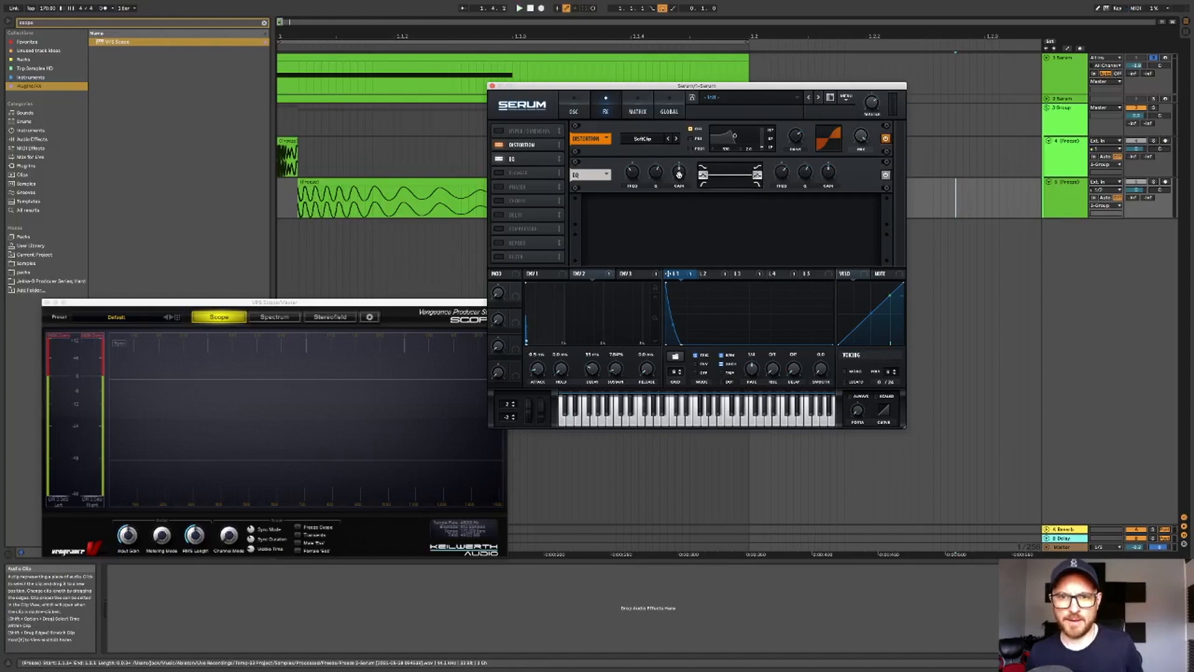
- Play the track while adjusting the EQ's low-band gain and frequency, and toggle the scope's sync mode
click(279, 126)
key(space)
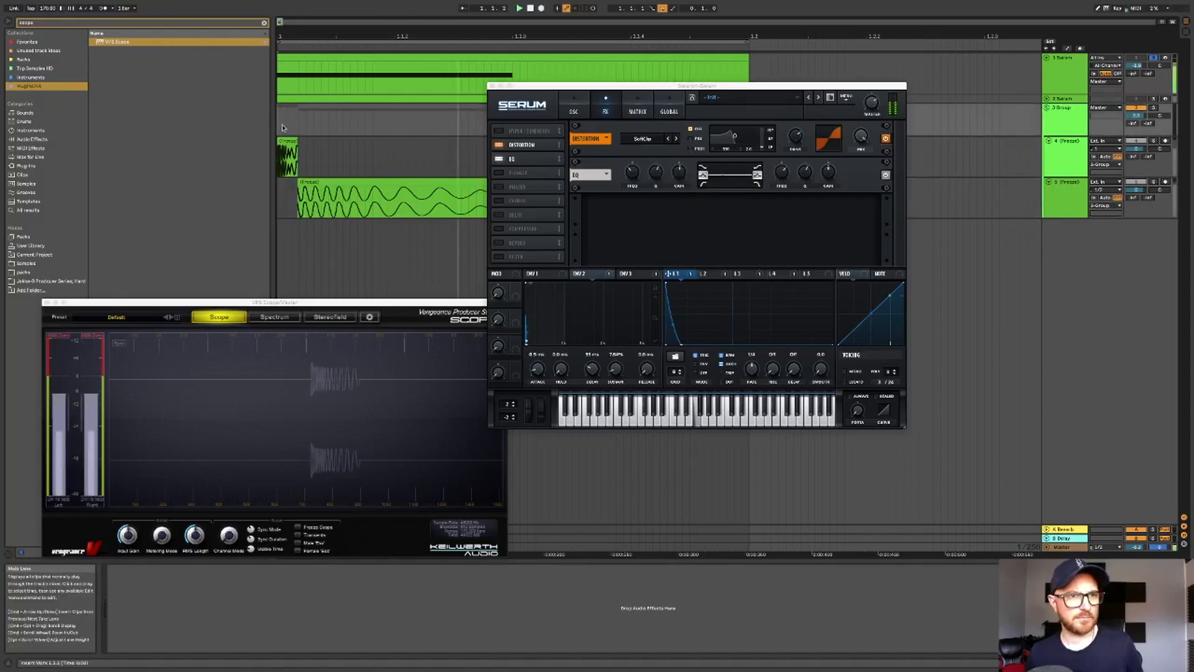
drag(678, 176, 662, 170)
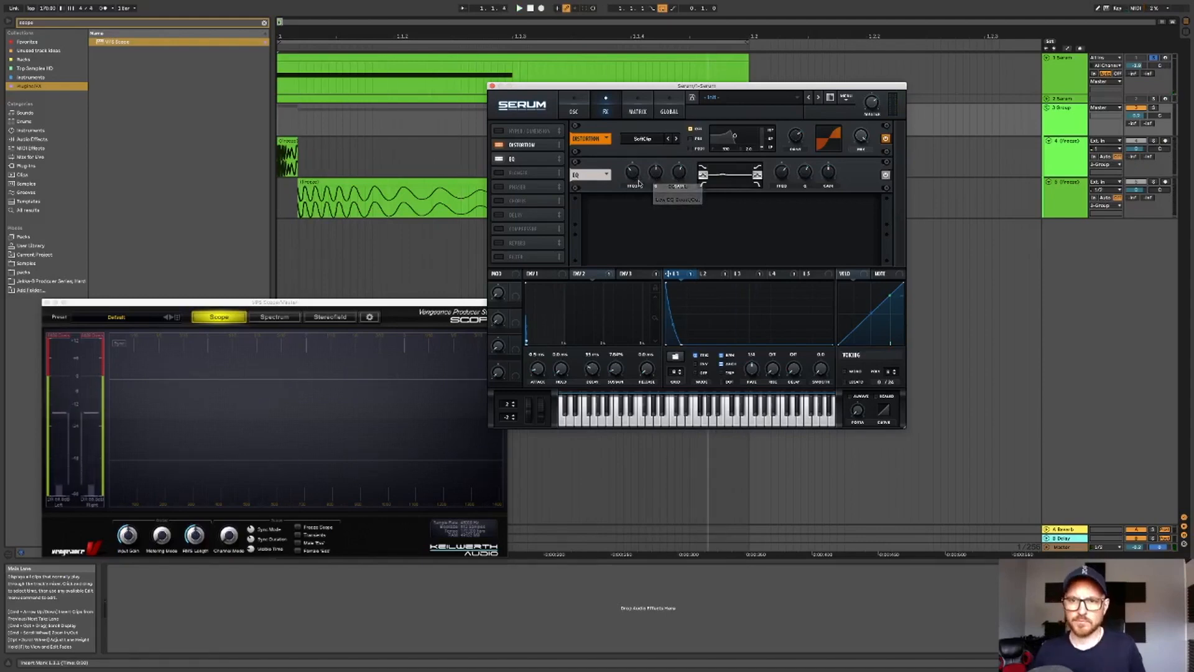
key(space)
drag(635, 180, 659, 183)
mouse_move(679, 179)
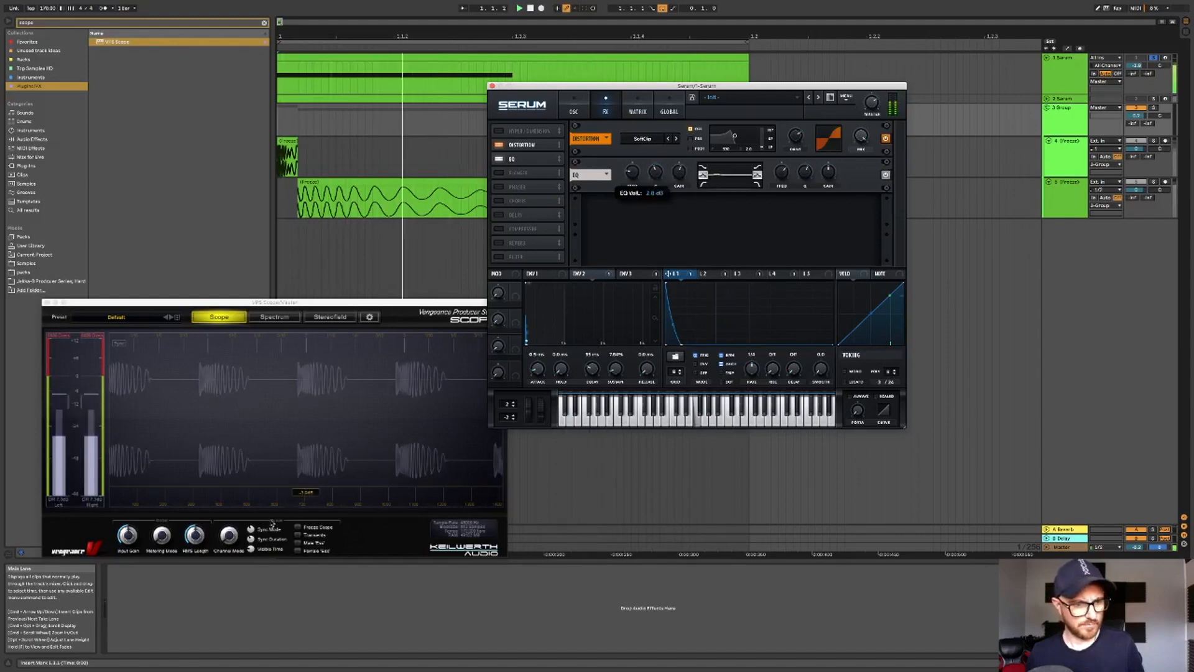
click(251, 536)
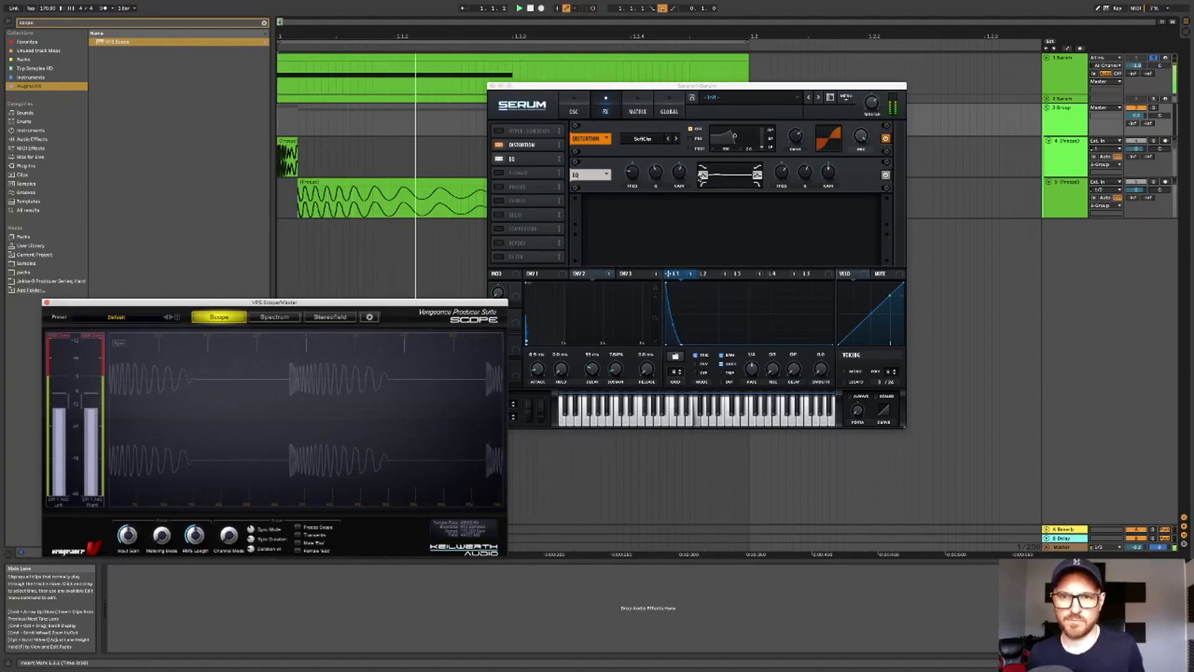
- Reduce the EQ's low-band gain and raise its high-band gain and frequency
click(680, 173)
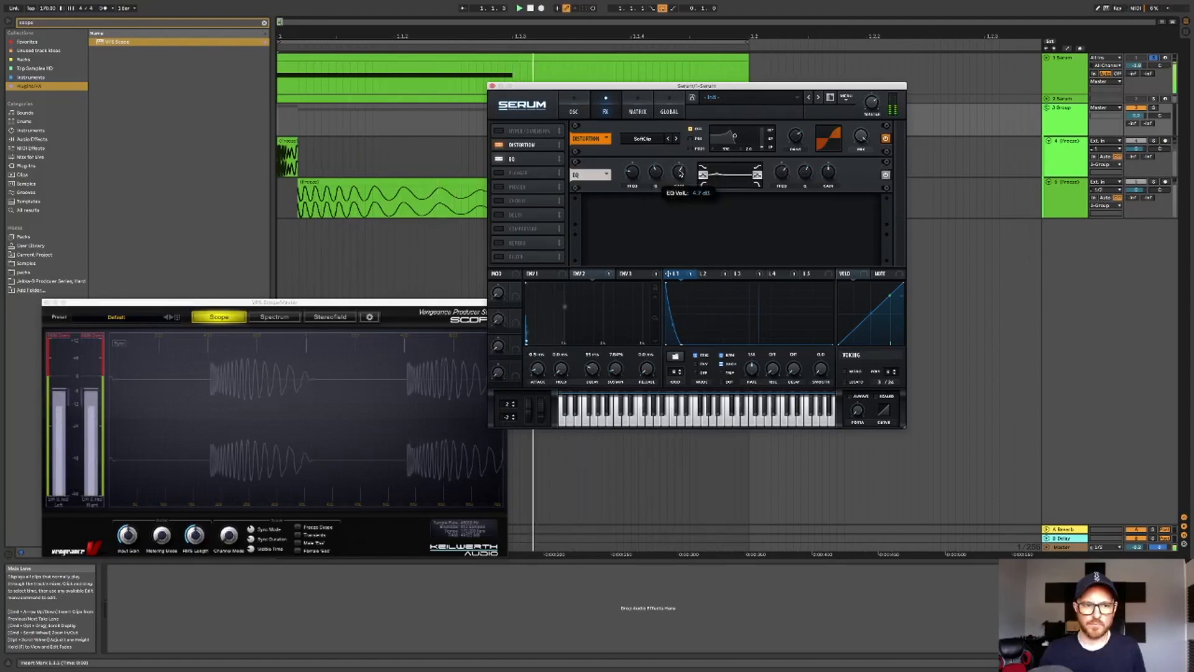
drag(681, 173, 680, 175)
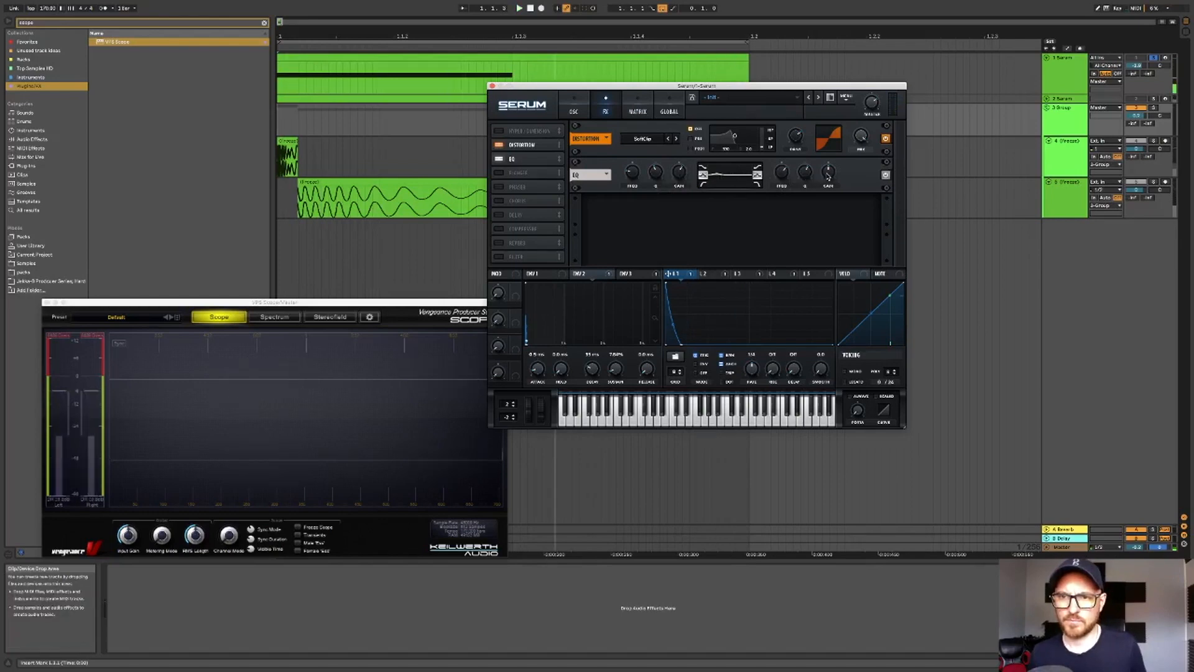
key(space)
drag(829, 177, 829, 166)
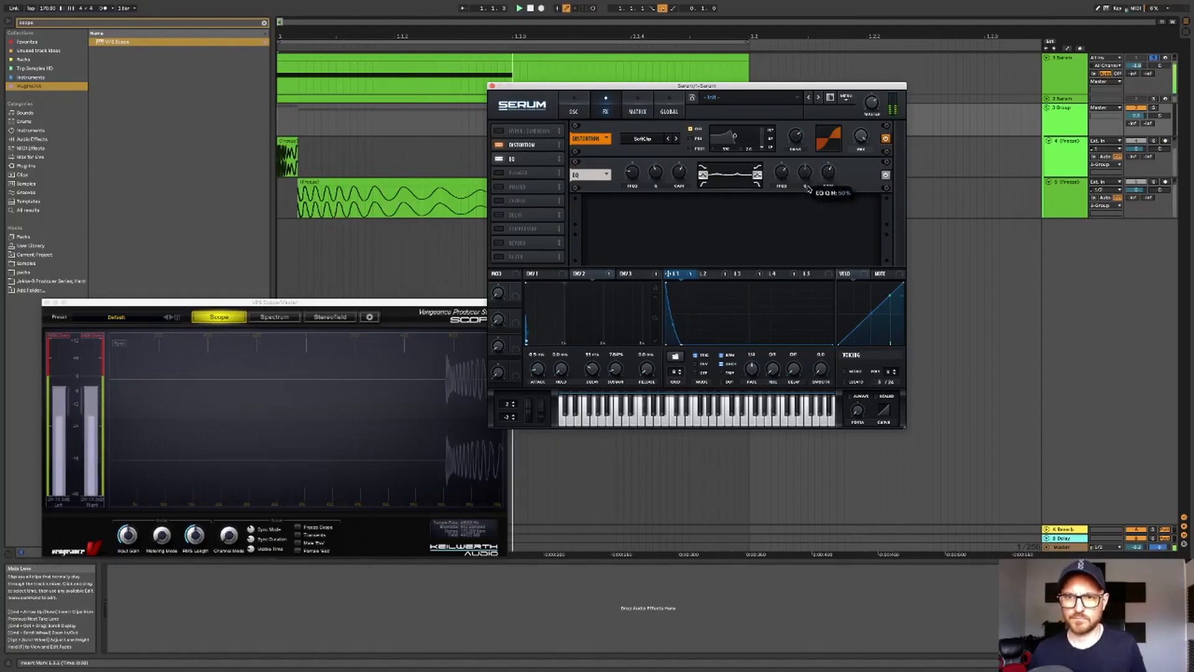
mouse_move(782, 187)
mouse_down()
mouse_move(783, 205)
mouse_move(785, 176)
mouse_up()
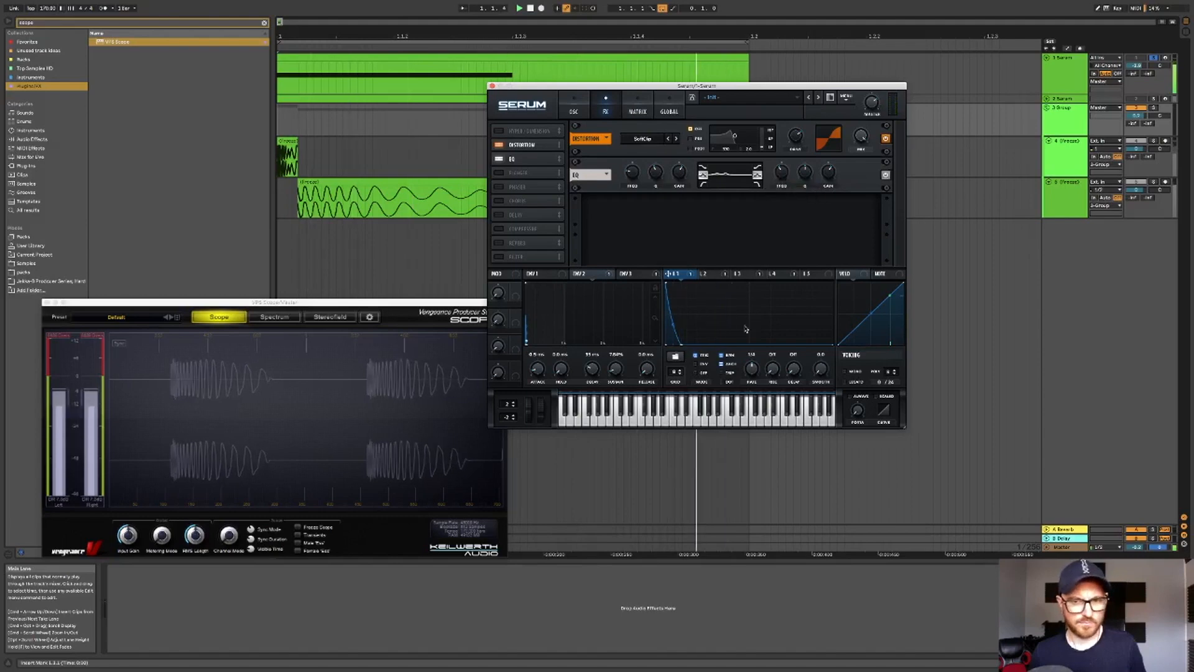
- Return to the FX page, play the track and nudge the EQ's low-band frequency
click(714, 277)
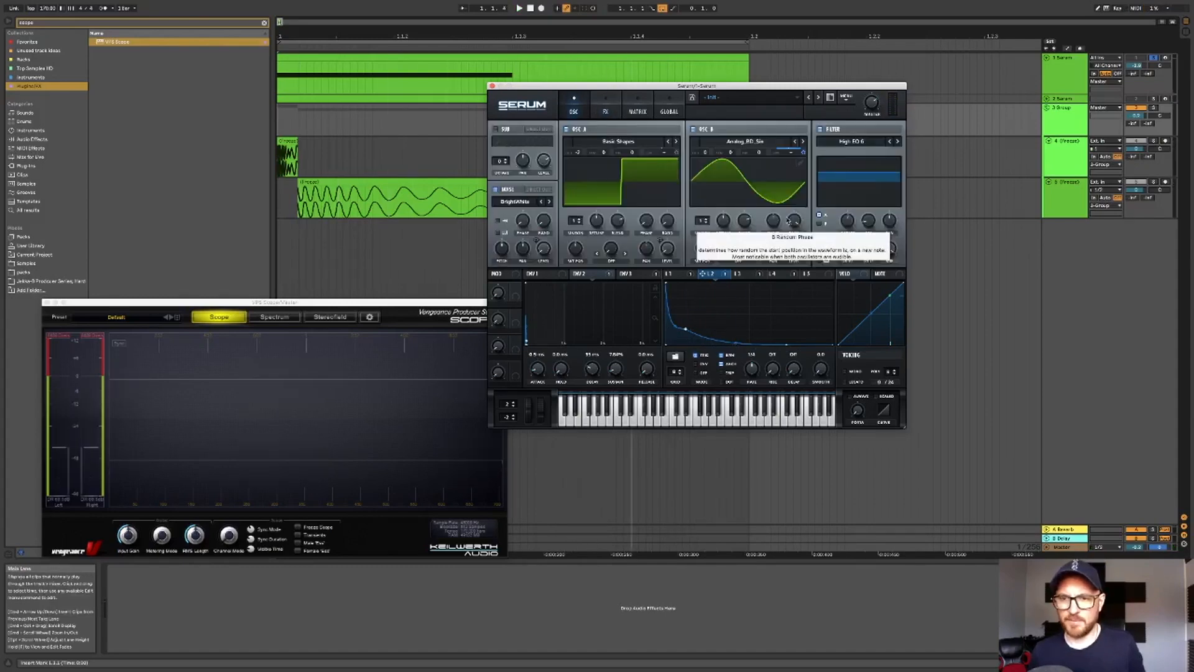
mouse_move(775, 234)
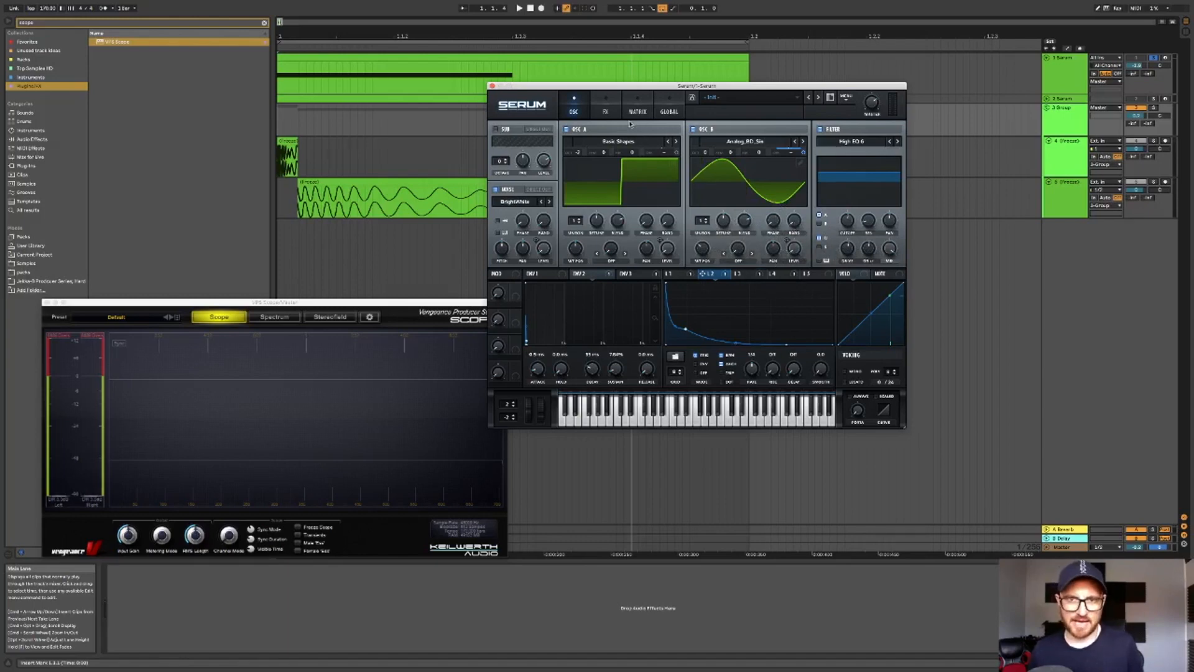
click(605, 110)
key(space)
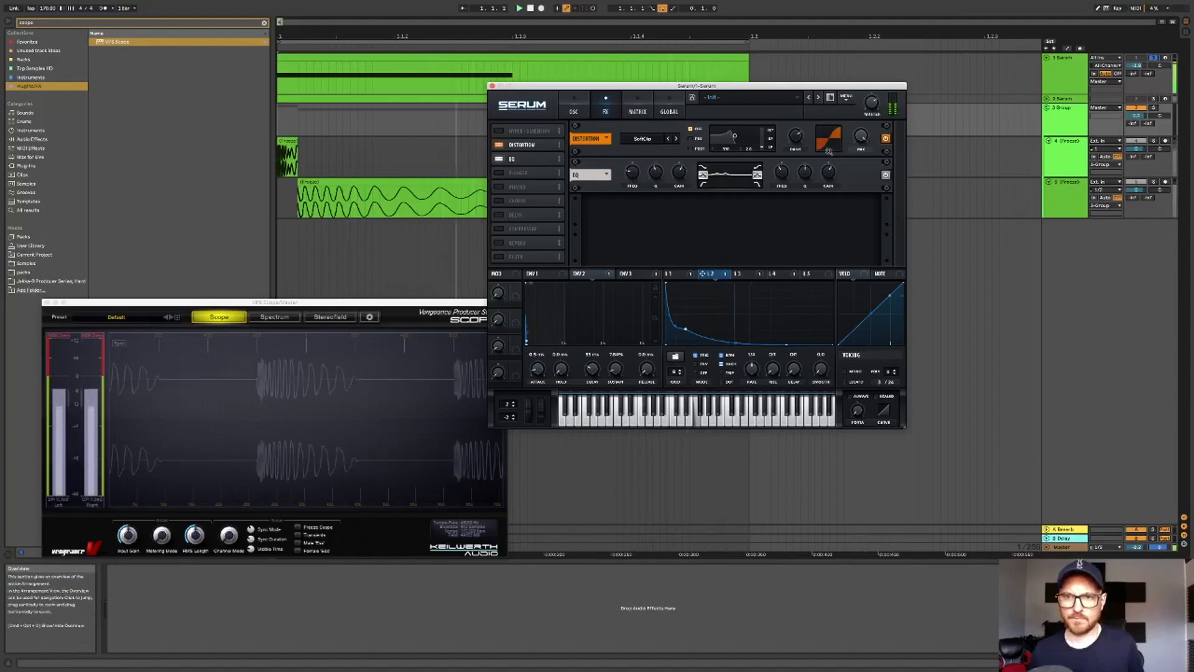
mouse_move(797, 139)
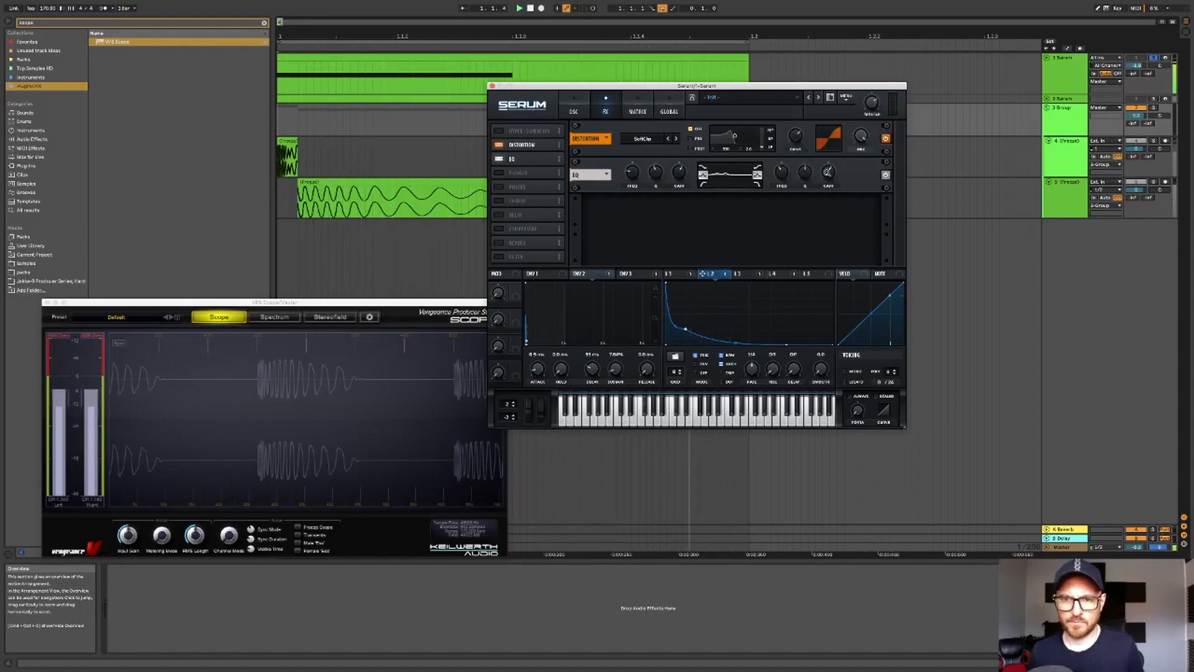
mouse_move(829, 175)
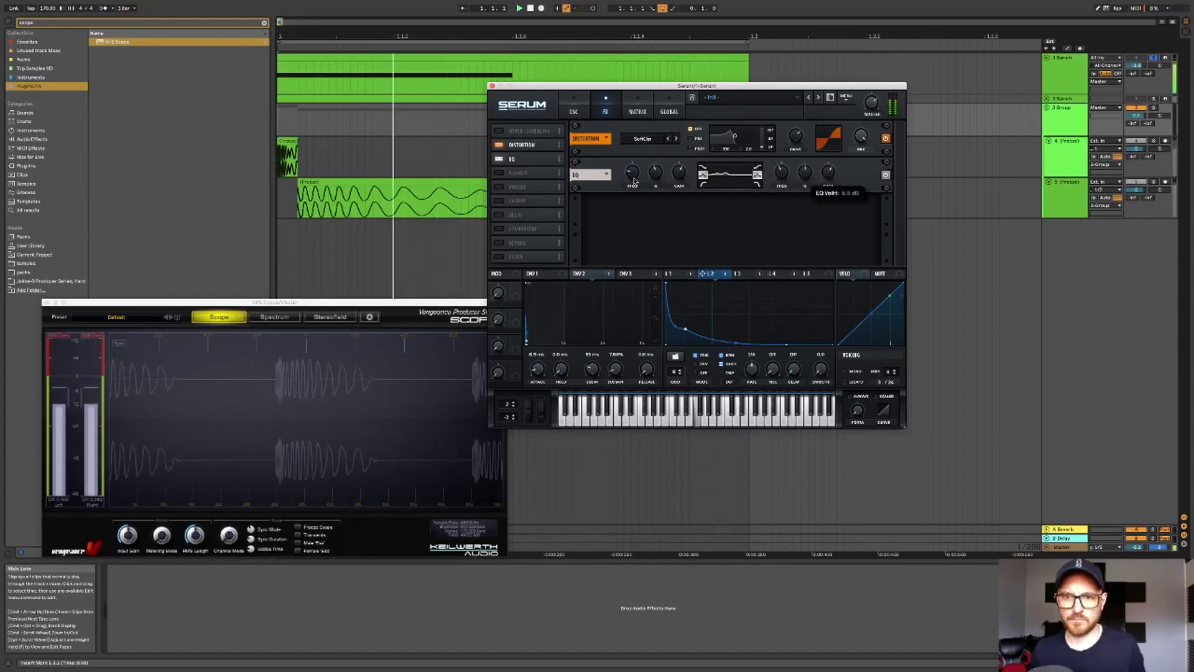
drag(634, 176, 635, 172)
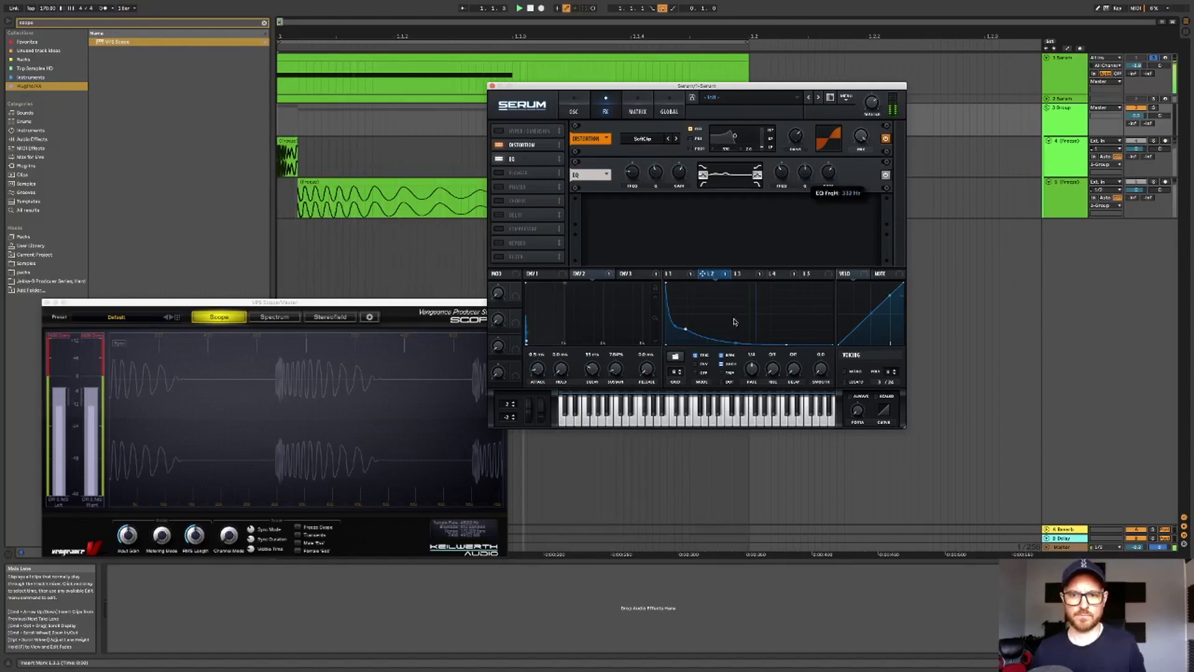
- Review the oscillator page and the curves of LFO 1 to LFO 4
click(672, 274)
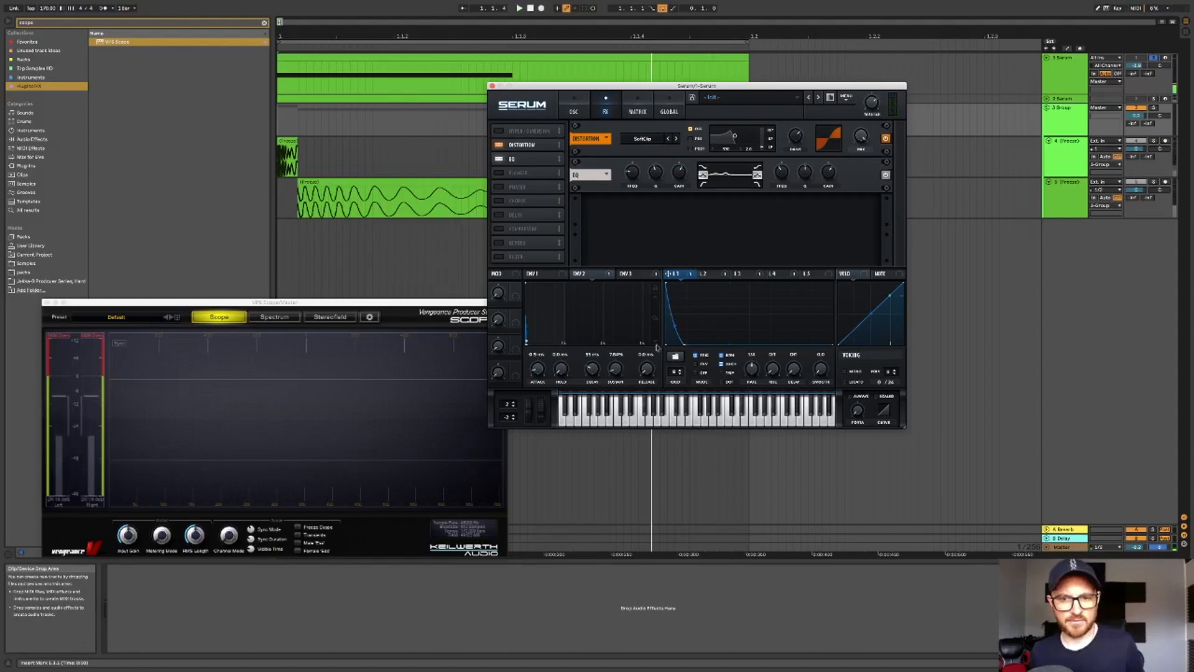
click(574, 111)
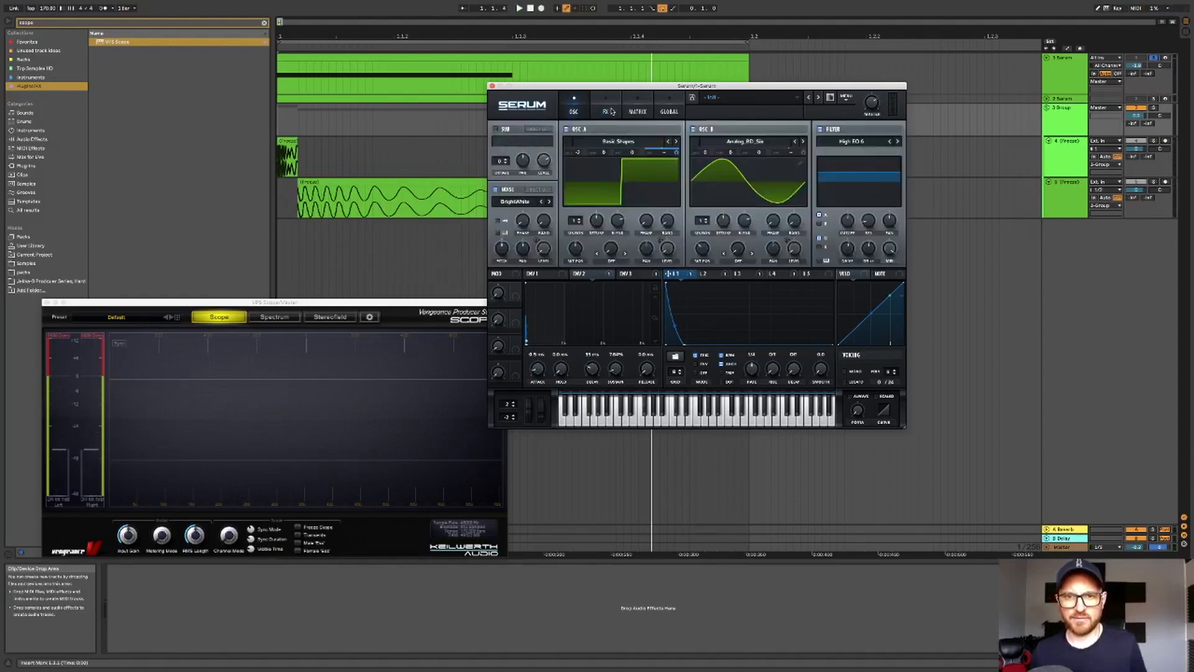
click(607, 112)
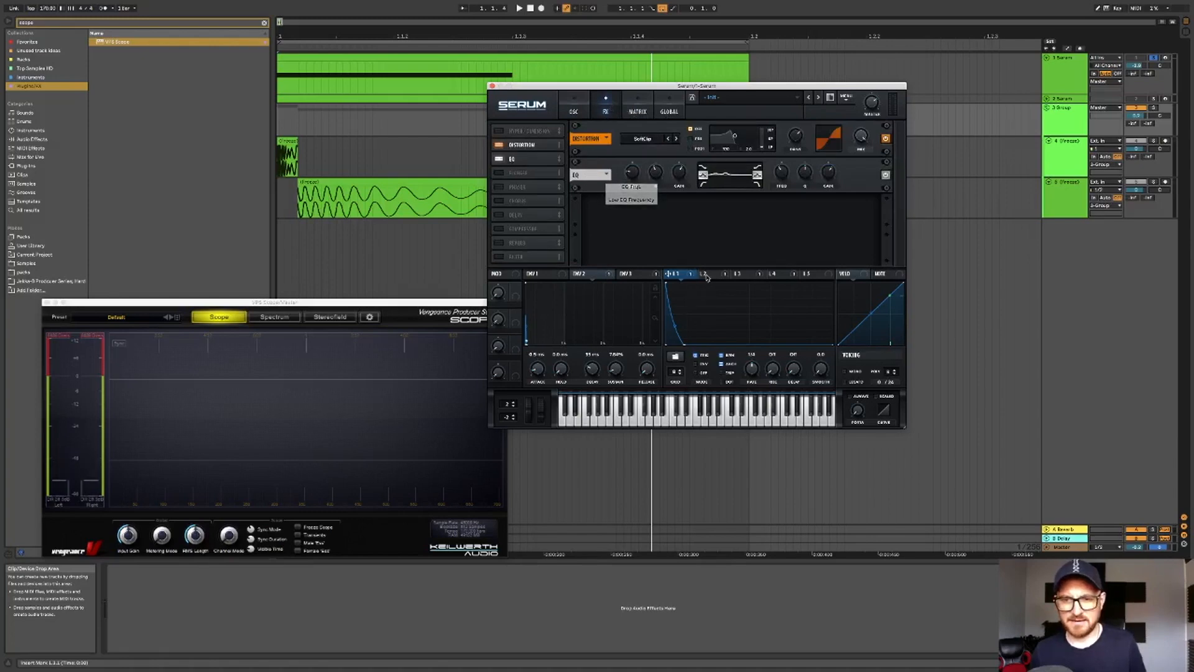
click(778, 274)
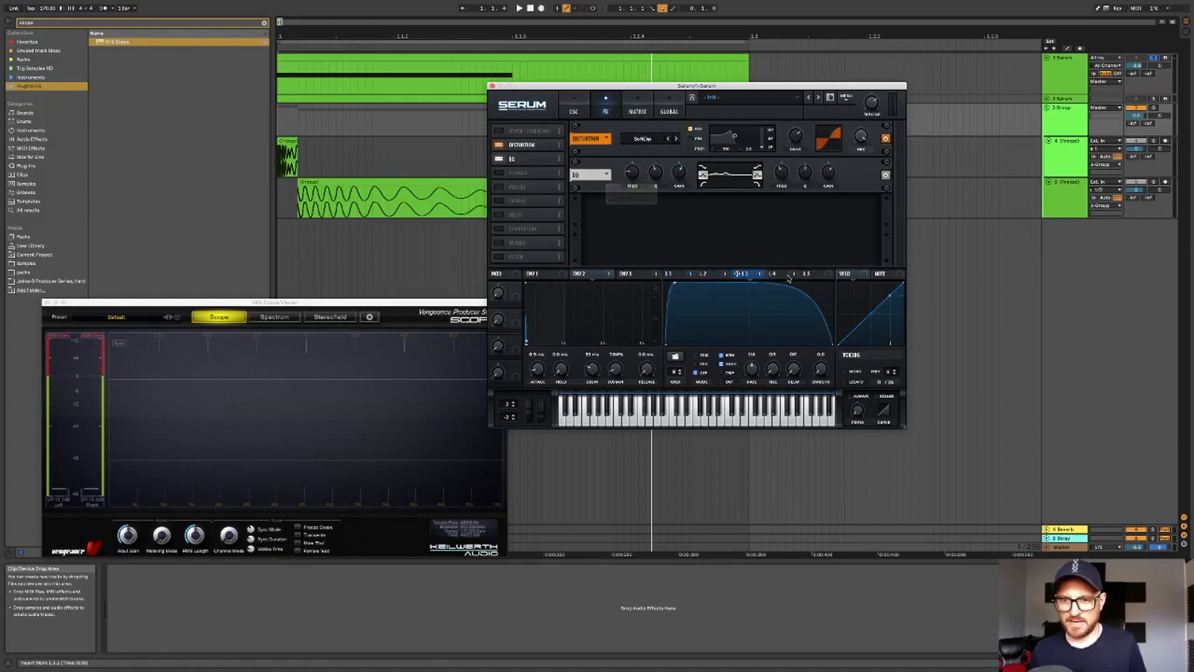
click(747, 276)
click(712, 277)
click(678, 277)
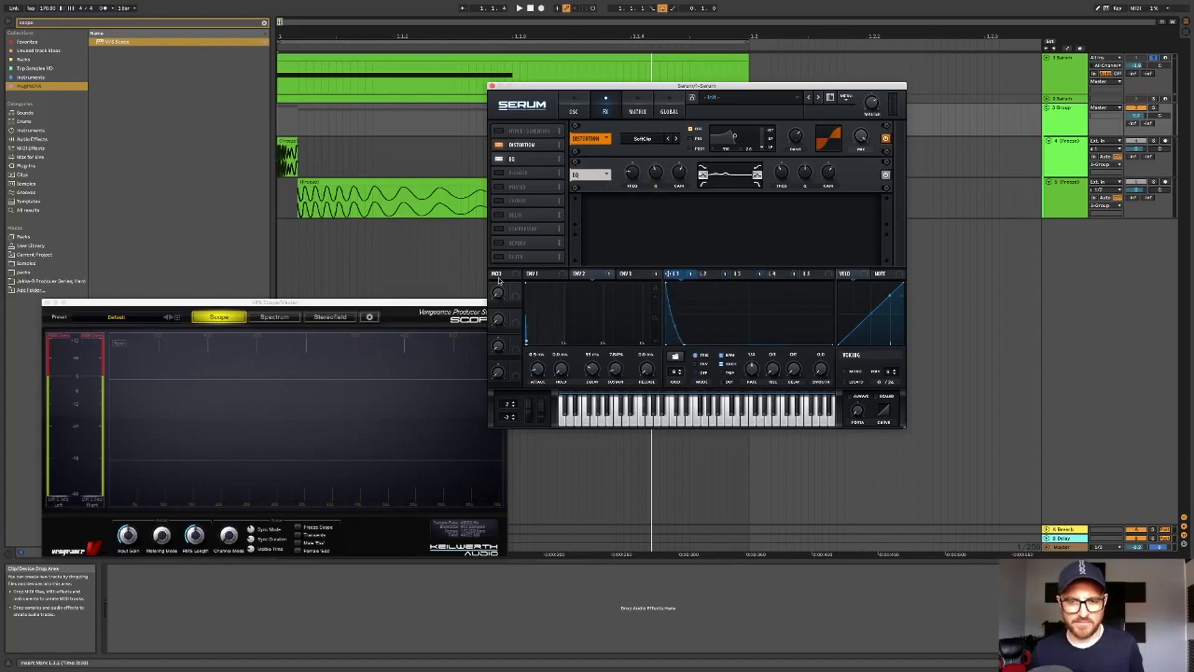
- Enable the Compressor, move it below the EQ, and lower its threshold
click(500, 229)
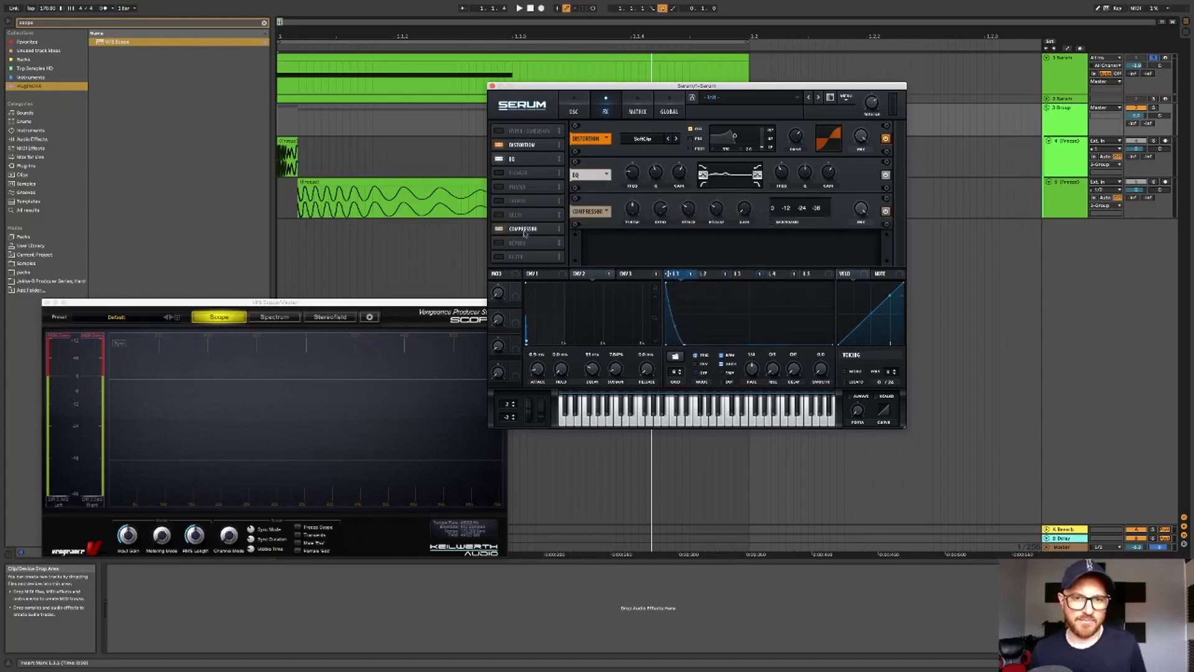
drag(532, 211, 534, 175)
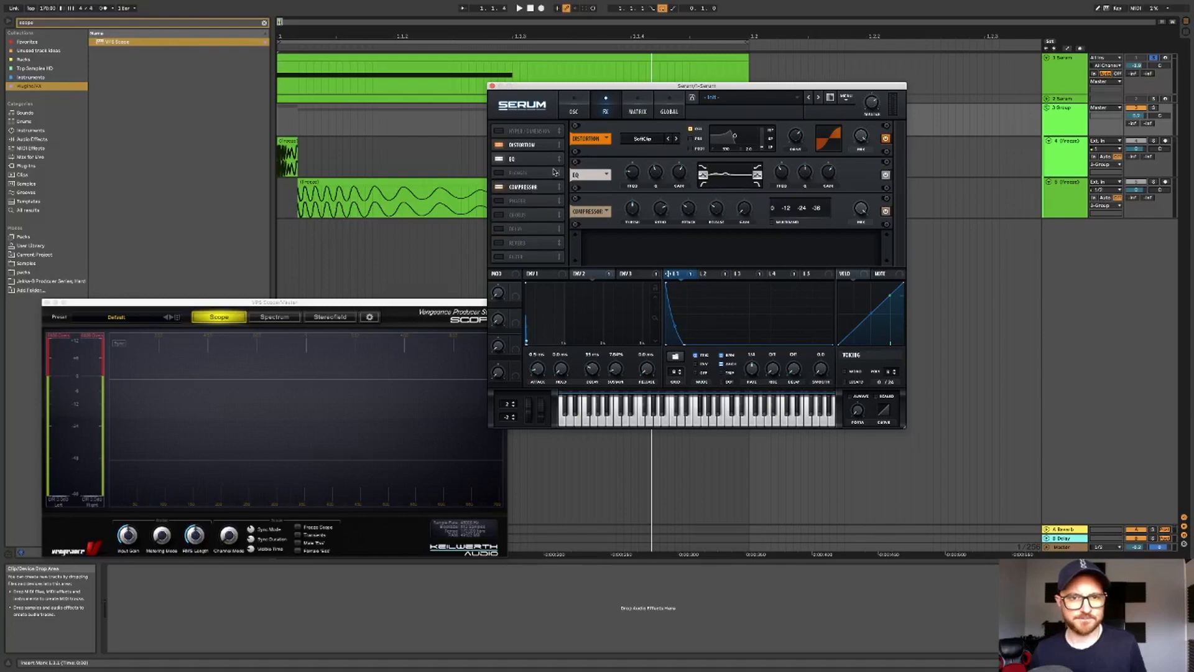
drag(632, 210, 632, 227)
key(space)
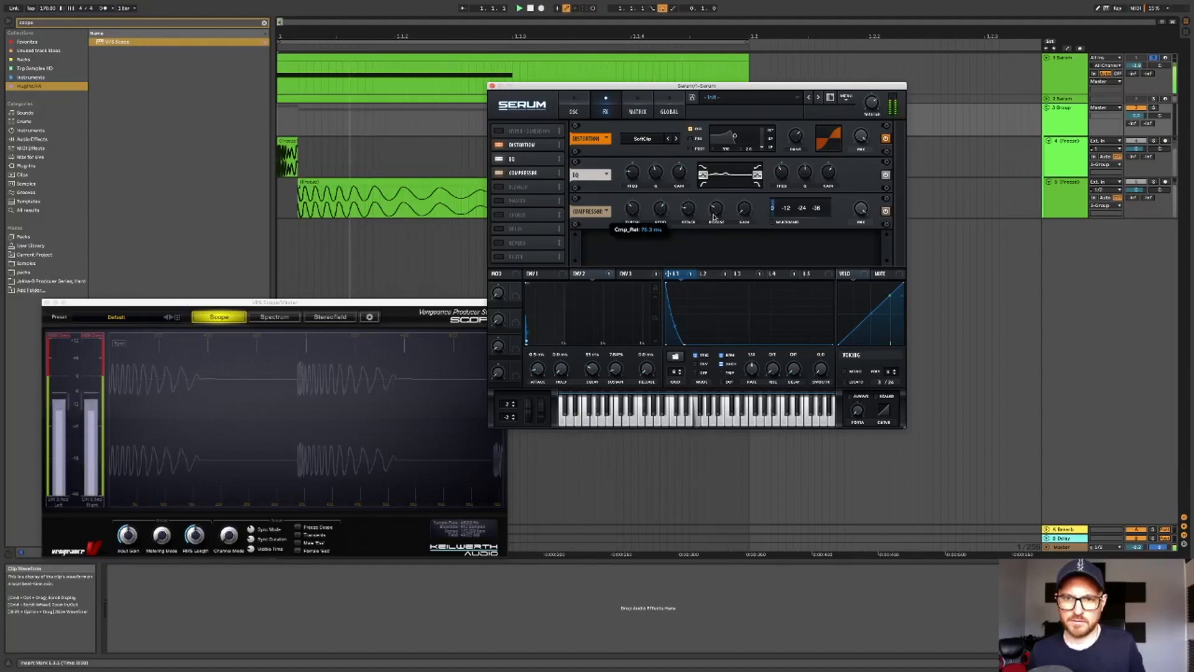
- Shorten the compressor's release to about 12 ms and raise its gain while auditioning the track
drag(714, 228, 714, 232)
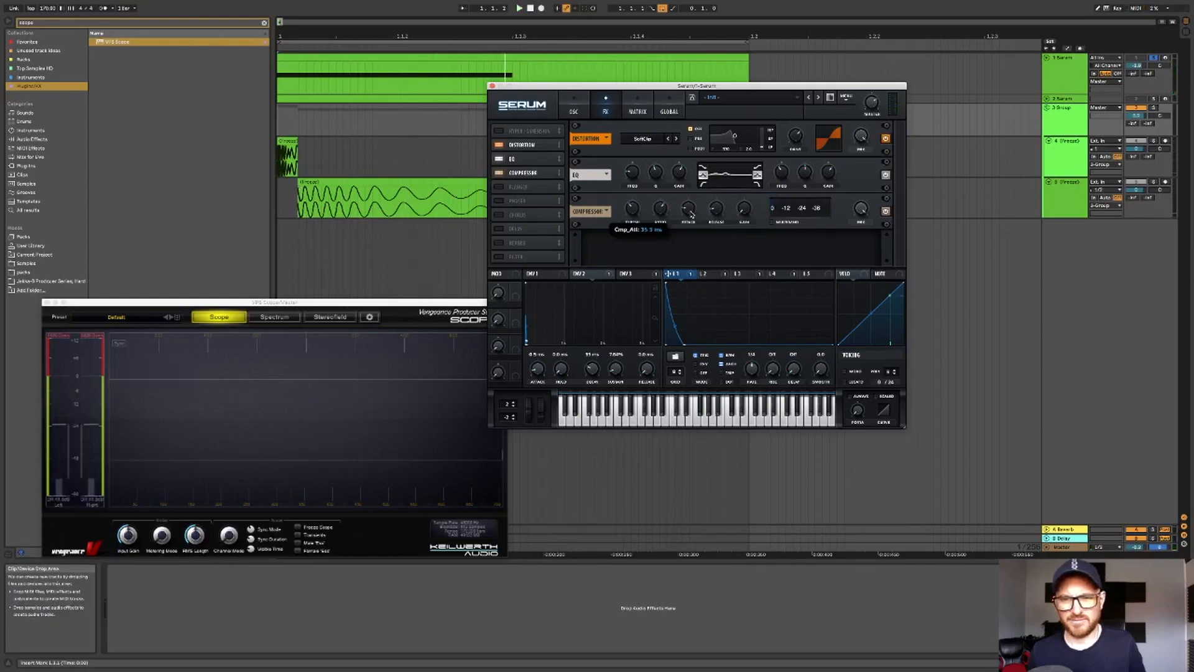
key(space)
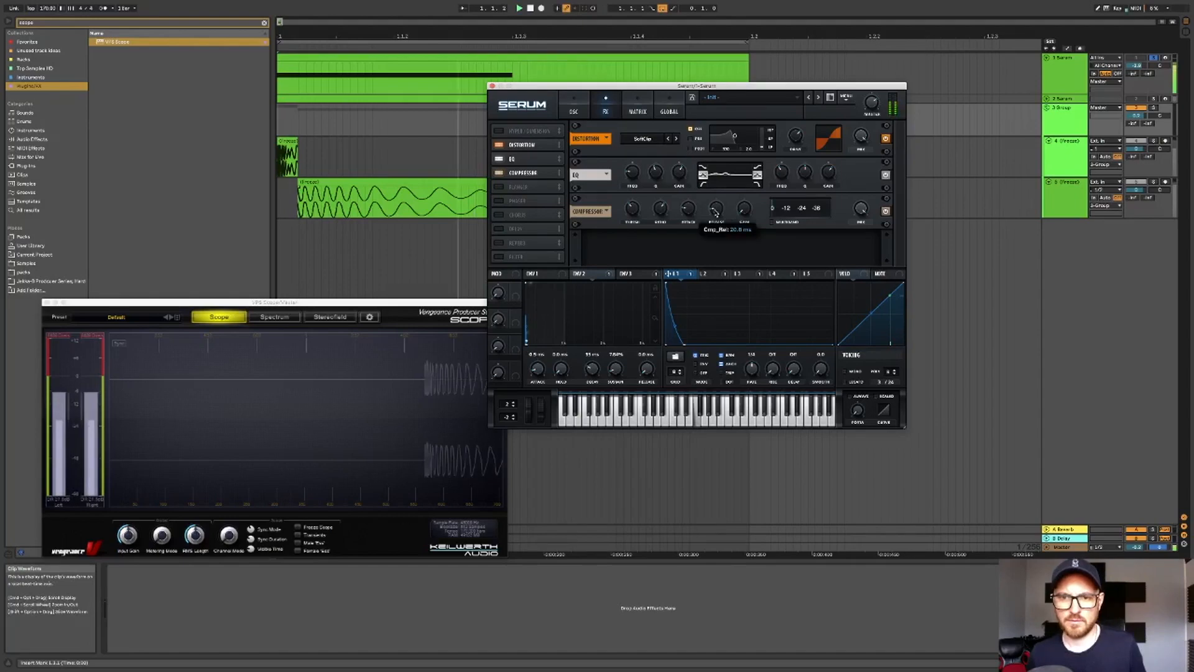
drag(714, 213, 716, 216)
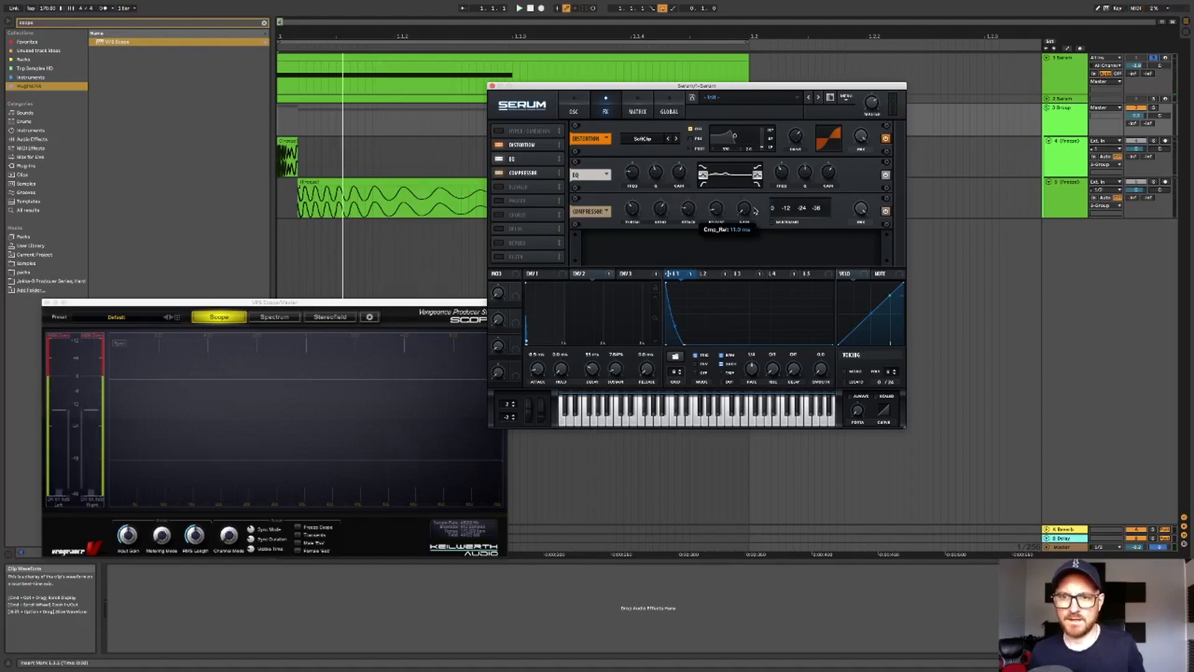
key(space)
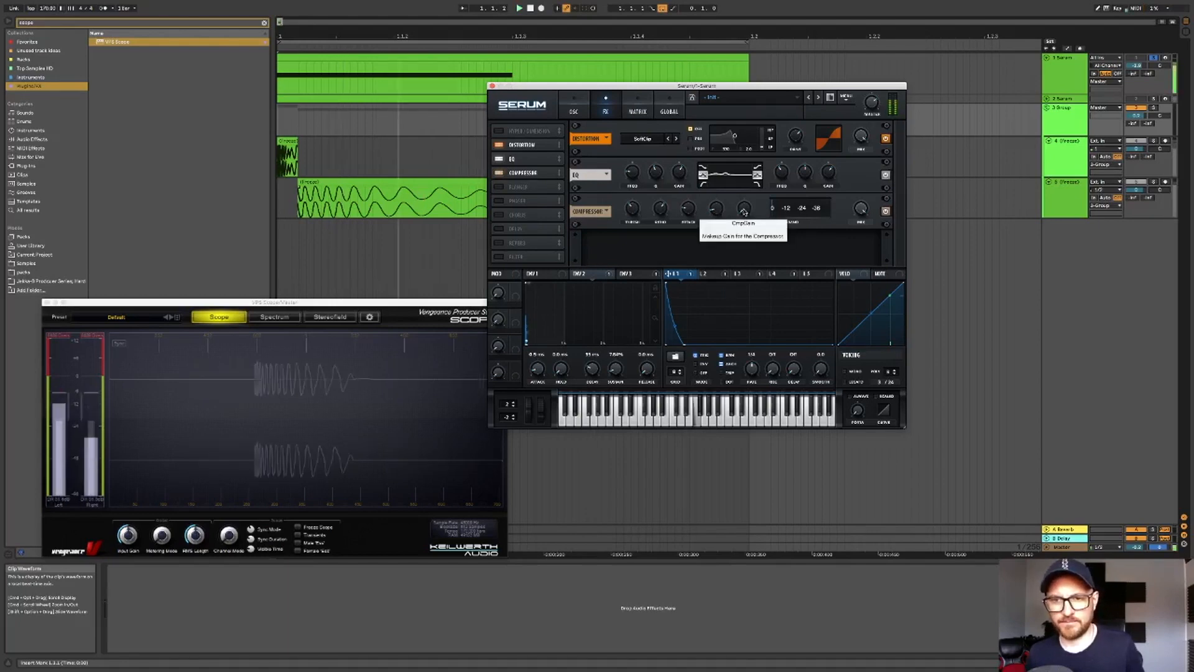
drag(744, 207, 758, 149)
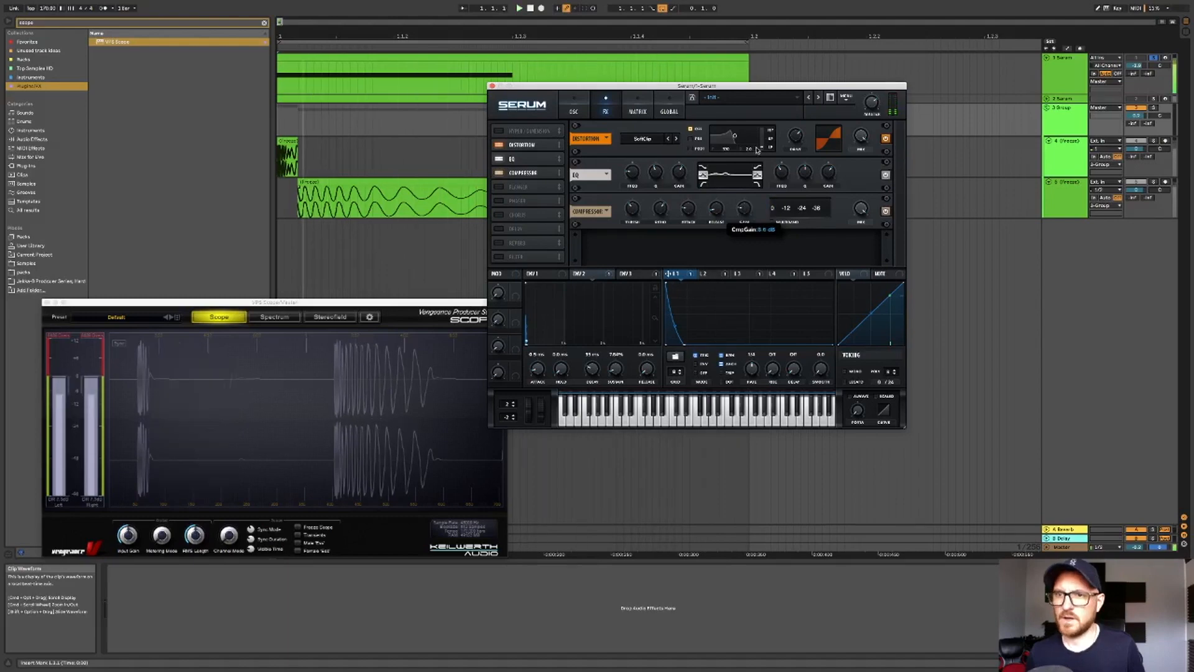
key(space)
click(1137, 66)
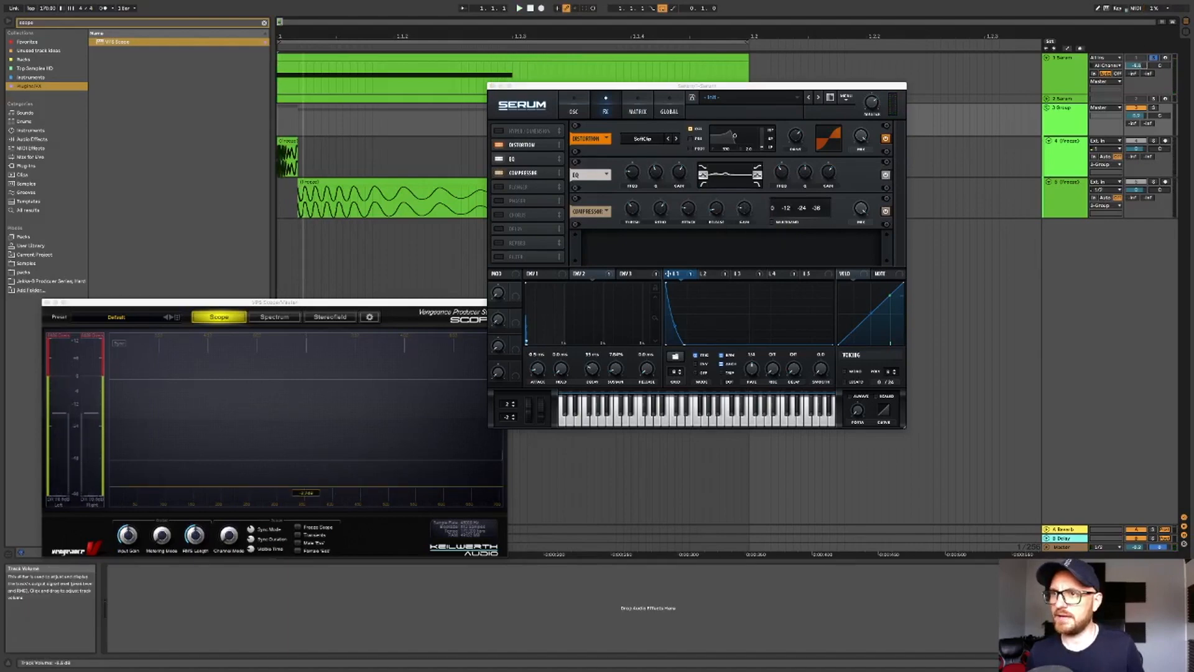
- Play the track with the scope running and review the LFO 3 curve and the oscillator page
key(space)
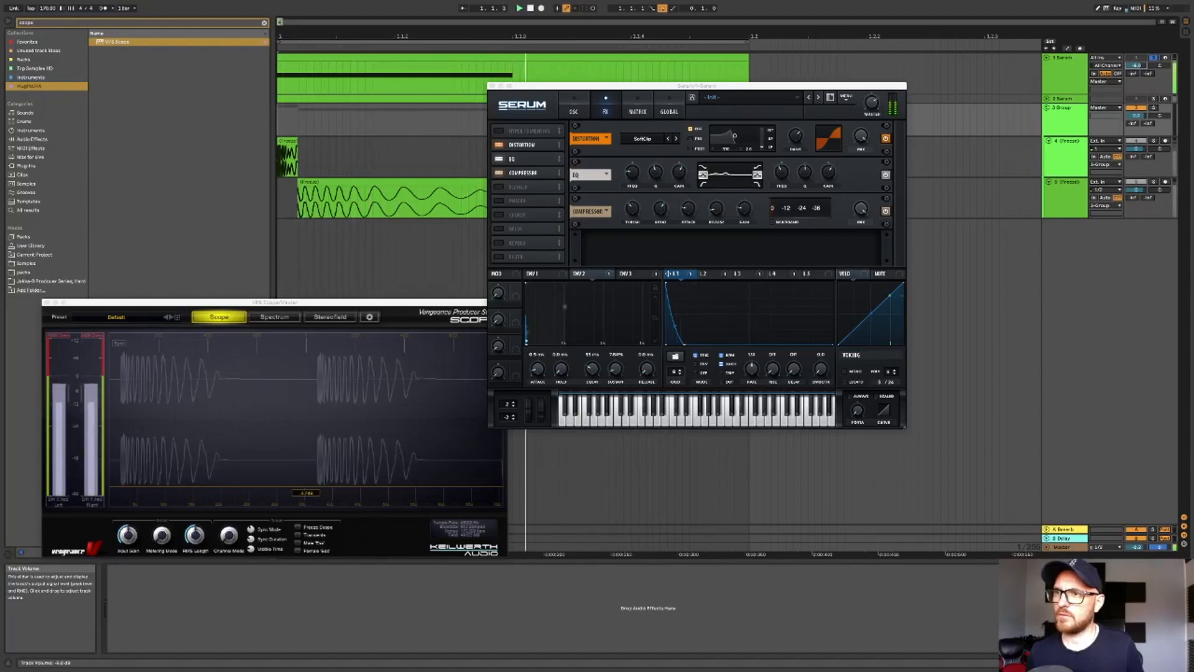
key(space)
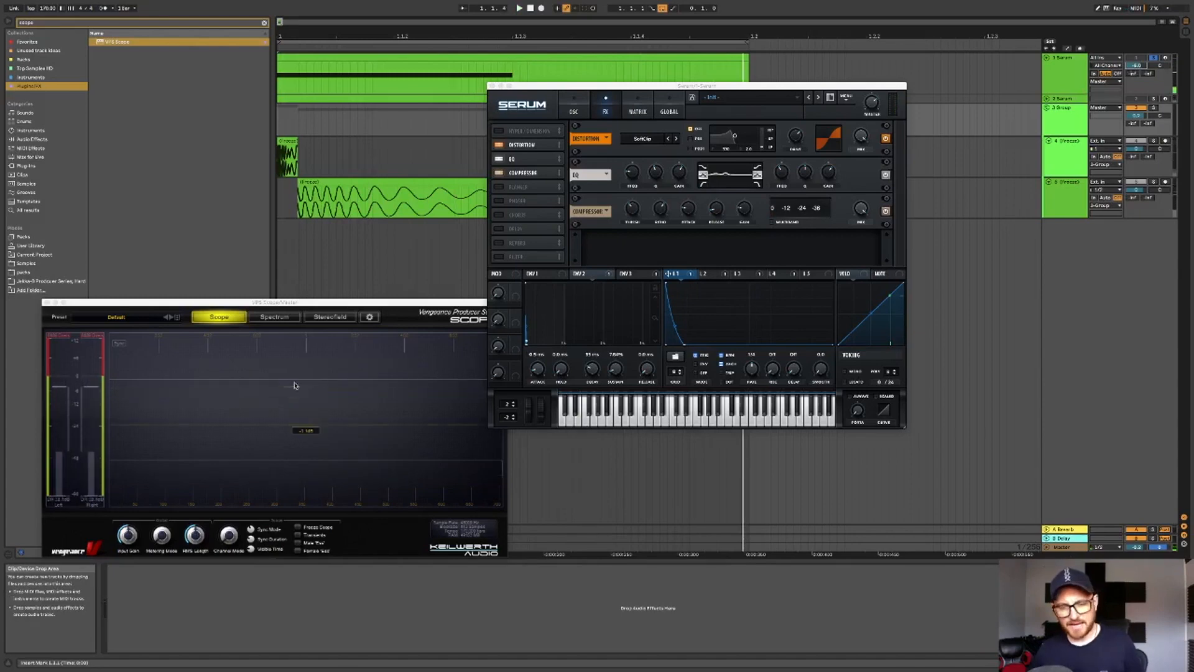
click(1154, 108)
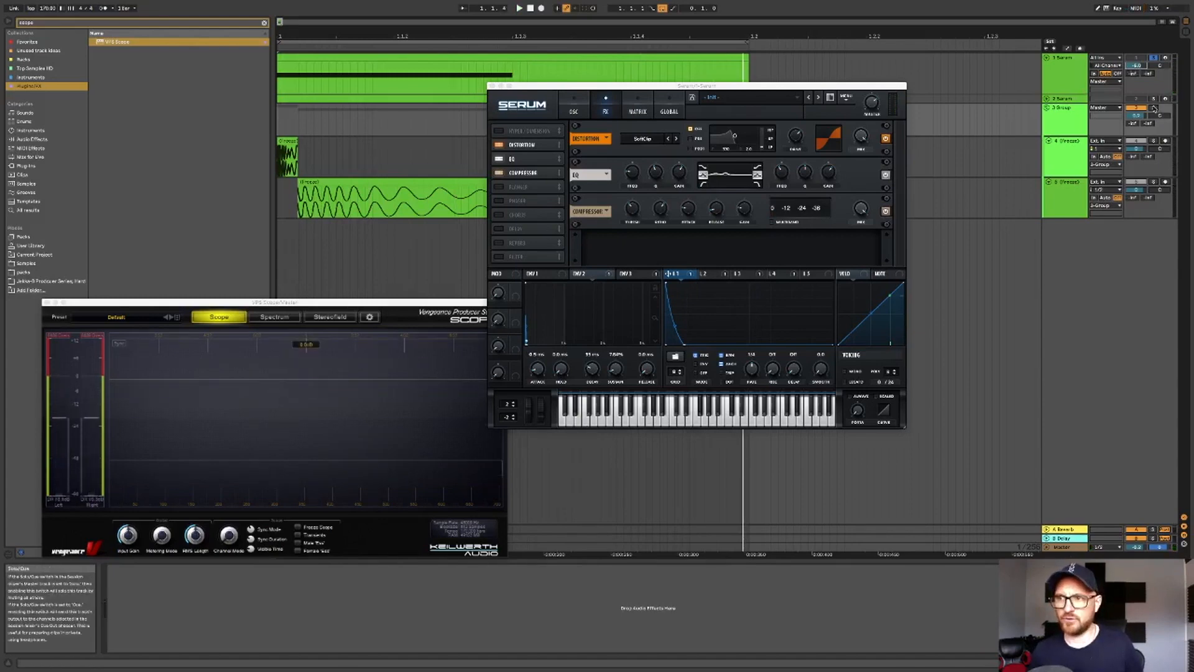
key(space)
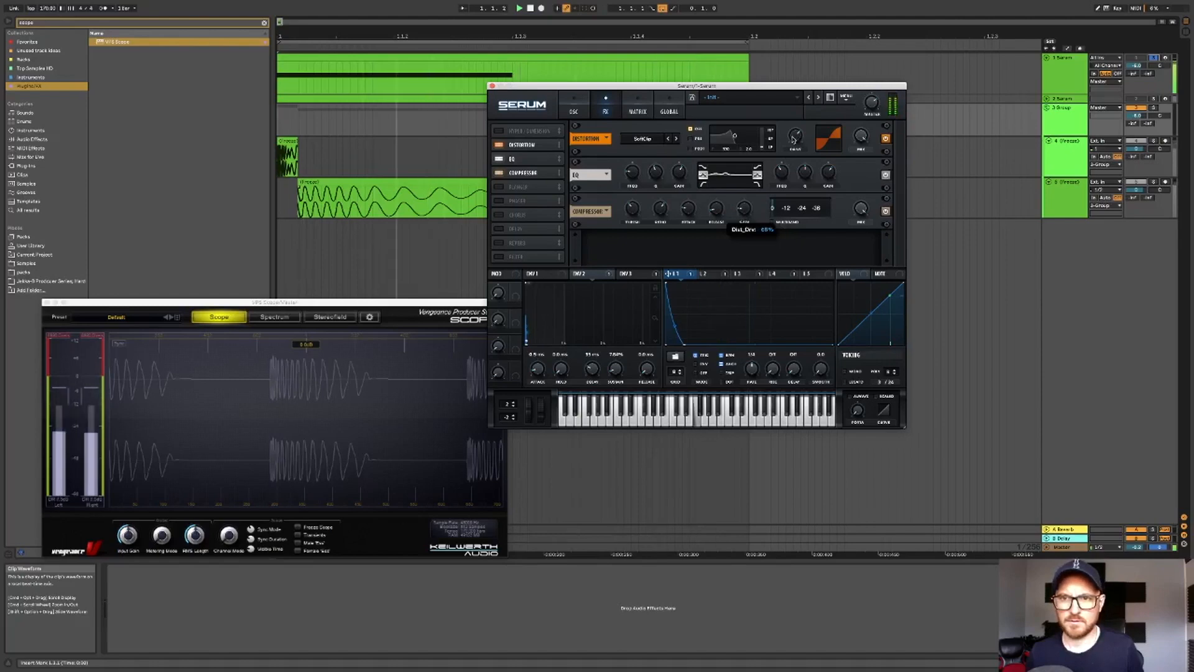
click(745, 275)
key(space)
click(574, 111)
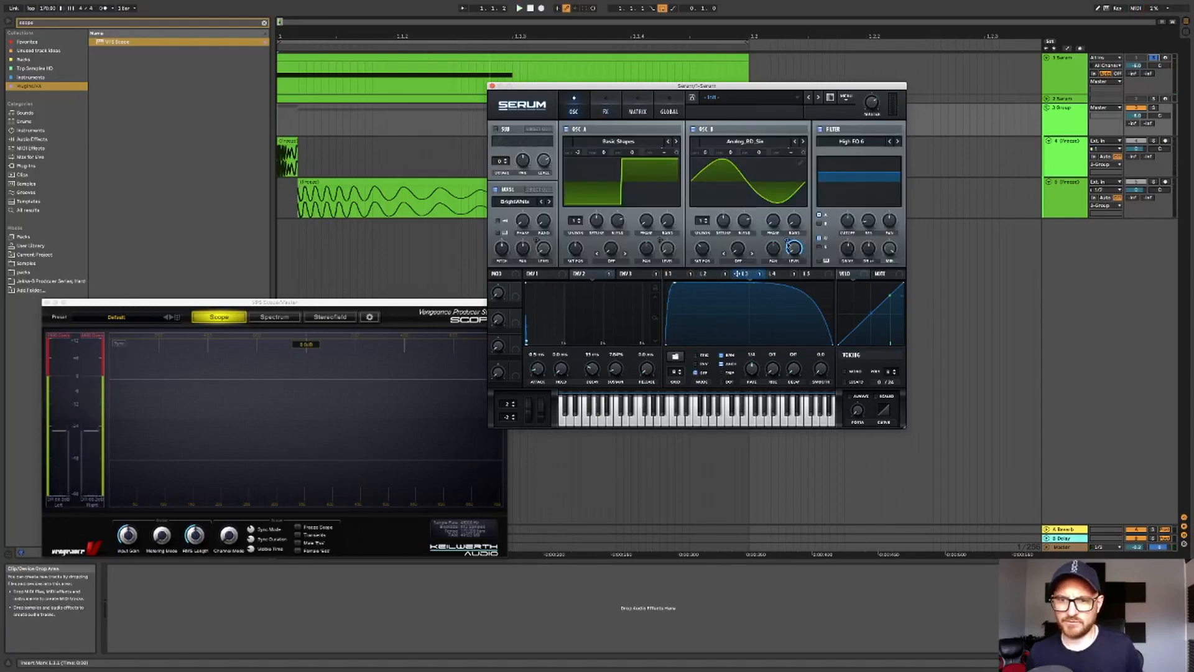
key(space)
- Adjust the LFO 3 modulation depth on Oscillator B's level knob
right_click(786, 243)
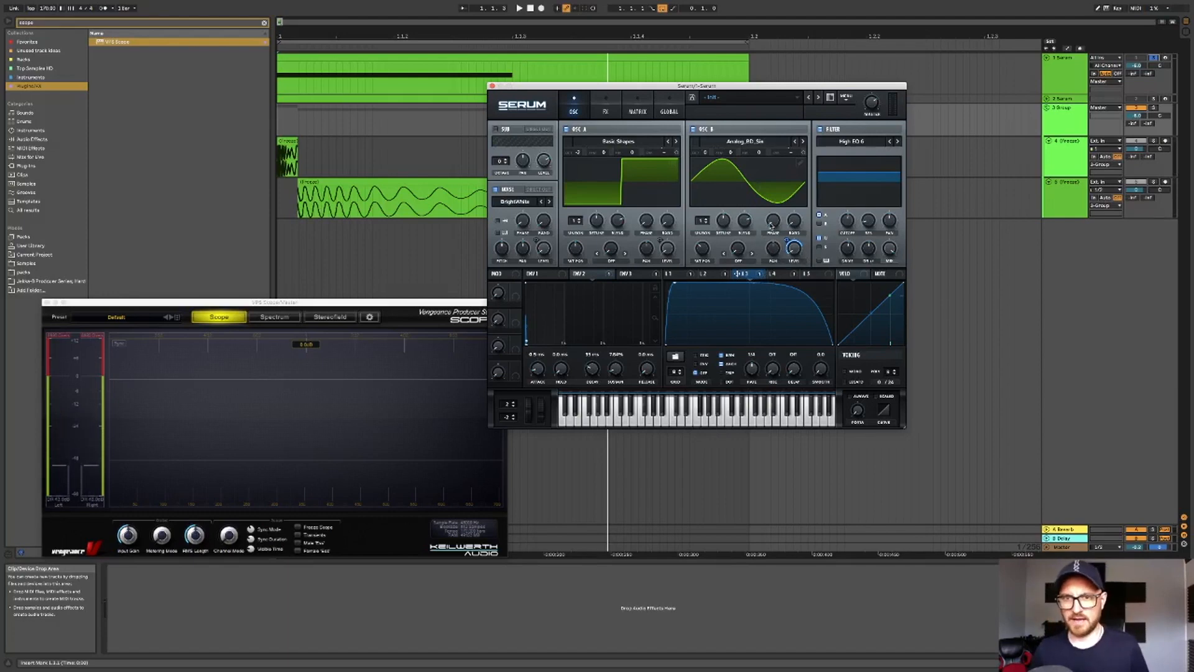
mouse_move(786, 238)
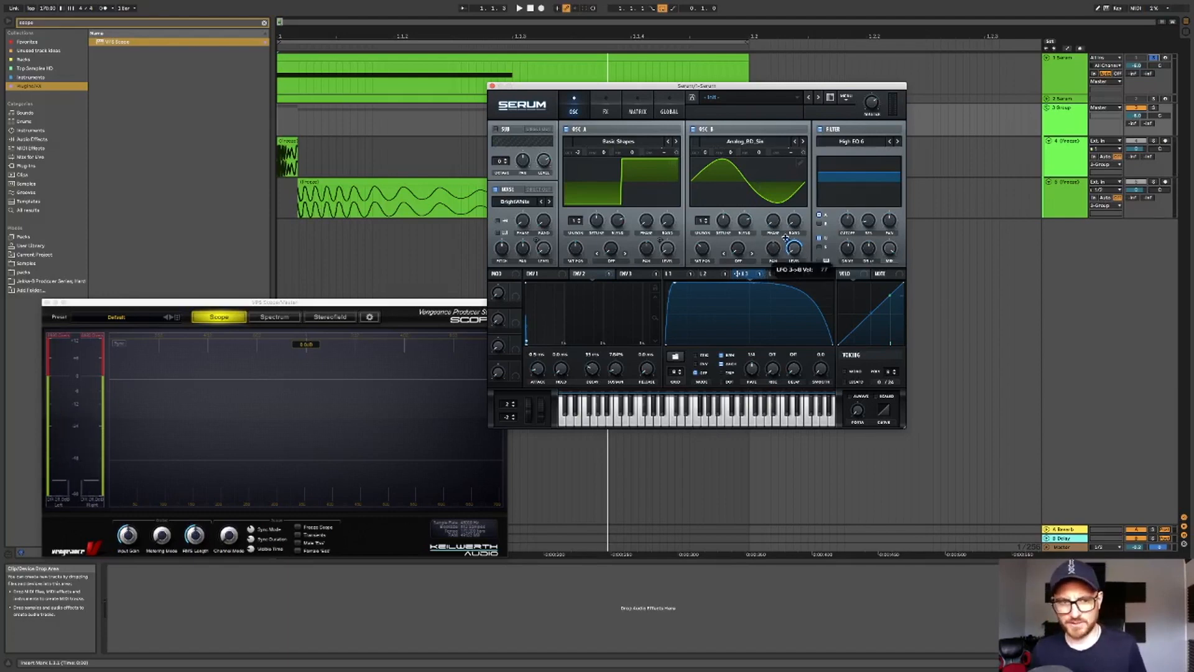
mouse_move(785, 238)
mouse_down()
mouse_move(794, 307)
mouse_move(797, 255)
mouse_up()
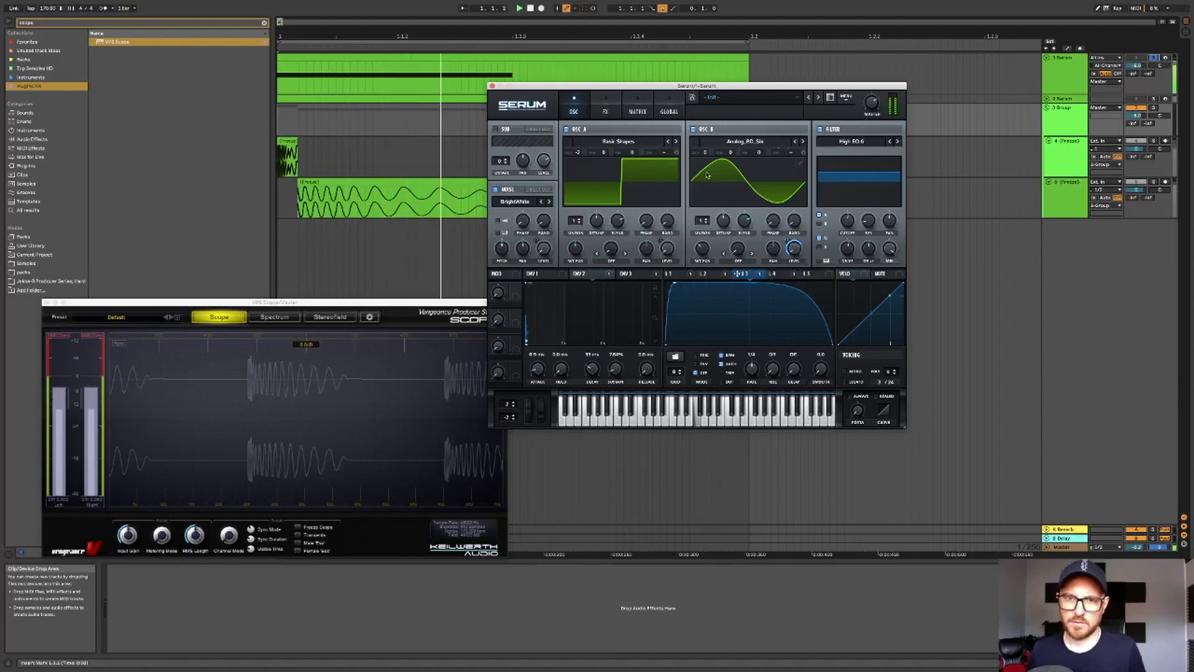
- Inspect the EQ's low-band gain on the FX page
click(606, 107)
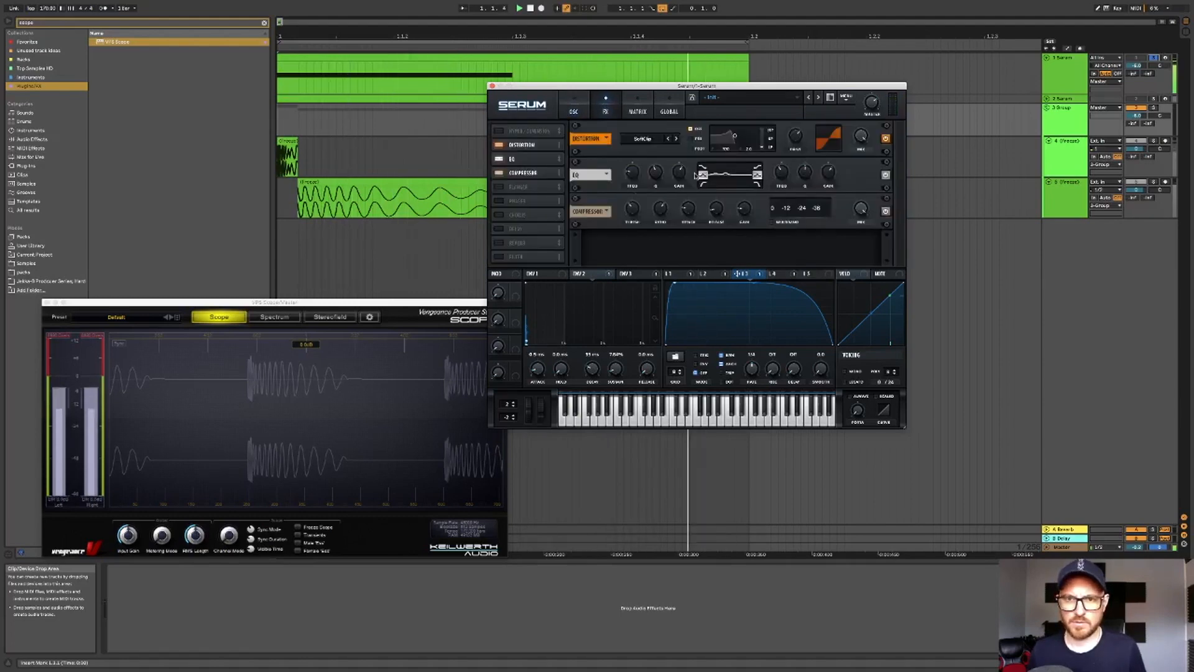
mouse_move(680, 173)
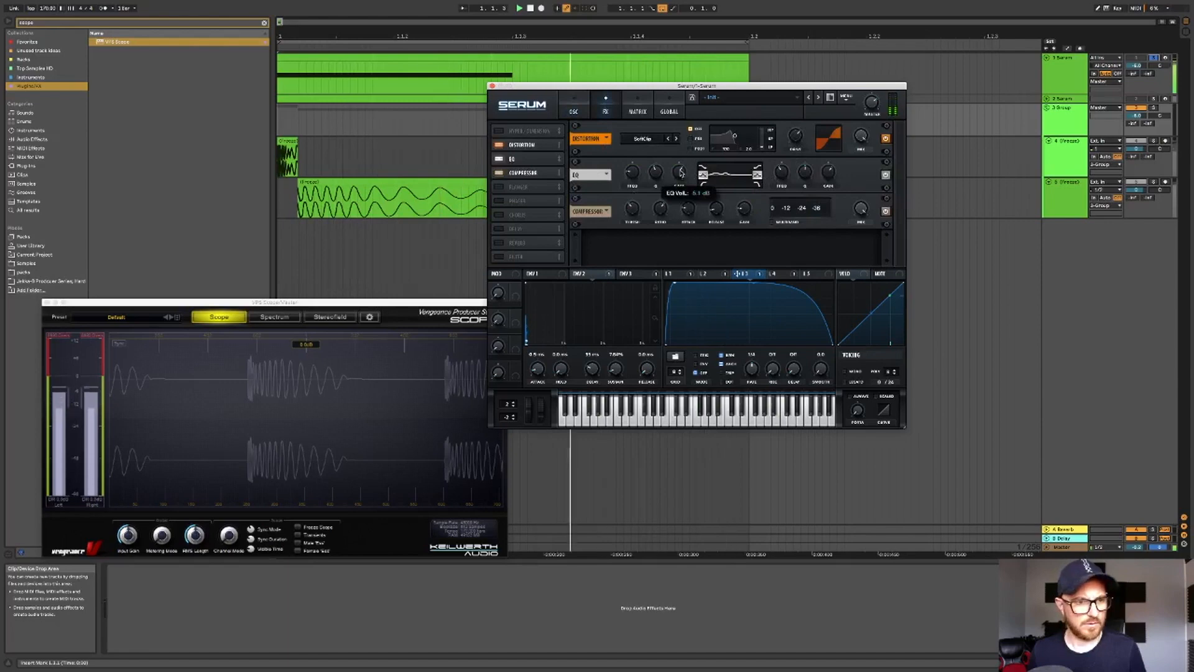
drag(680, 173, 680, 172)
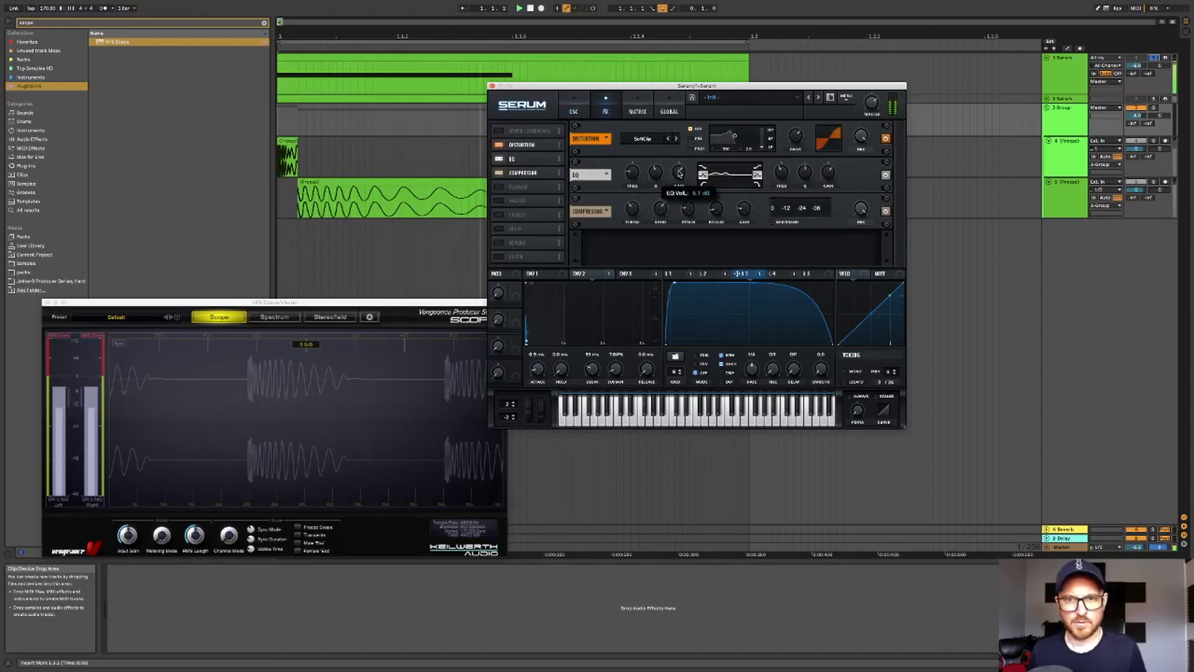
- Adjust the Envelope 2 modulation amount on the noise oscillator's level
click(574, 109)
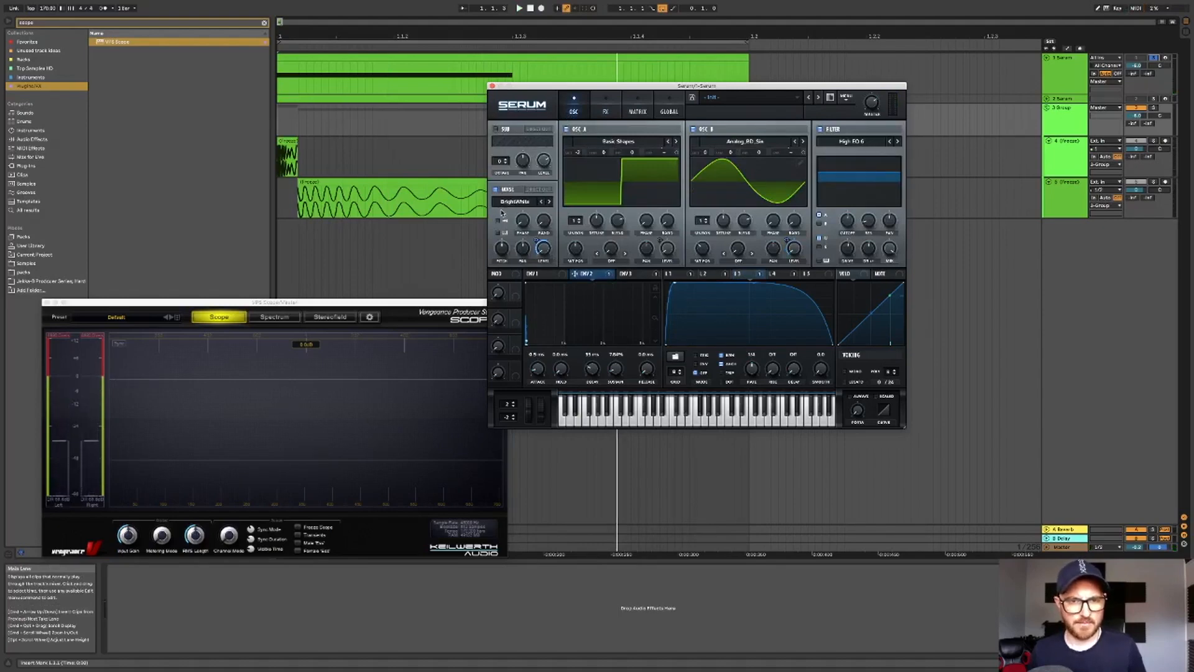
right_click(535, 239)
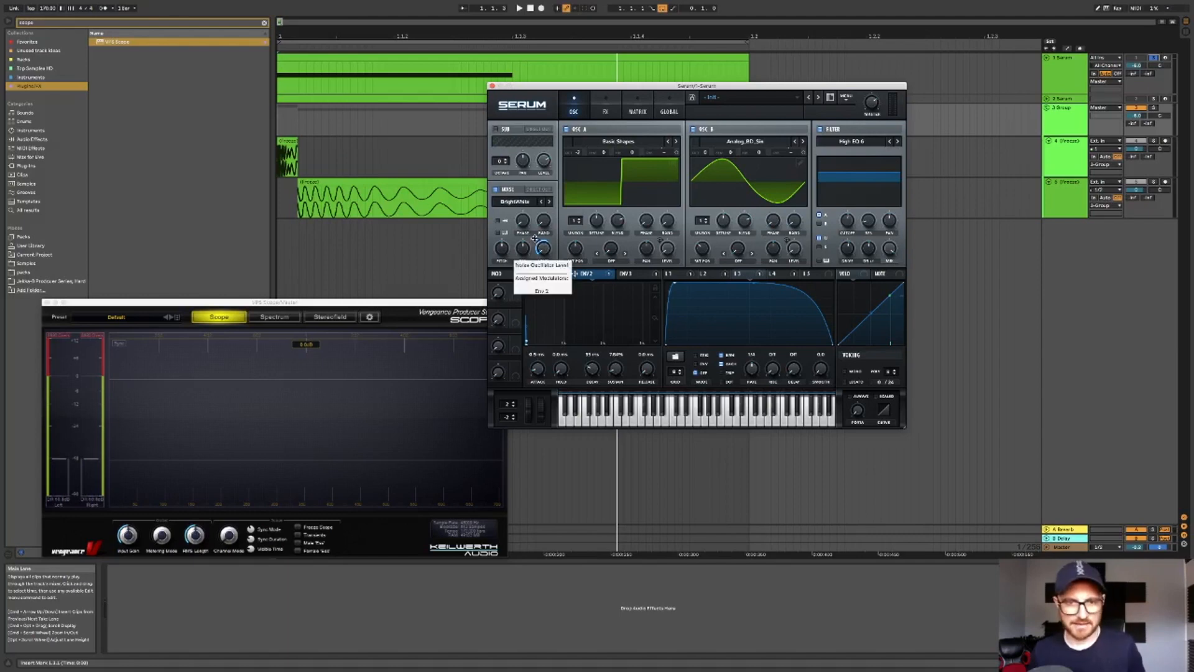
drag(535, 240, 536, 243)
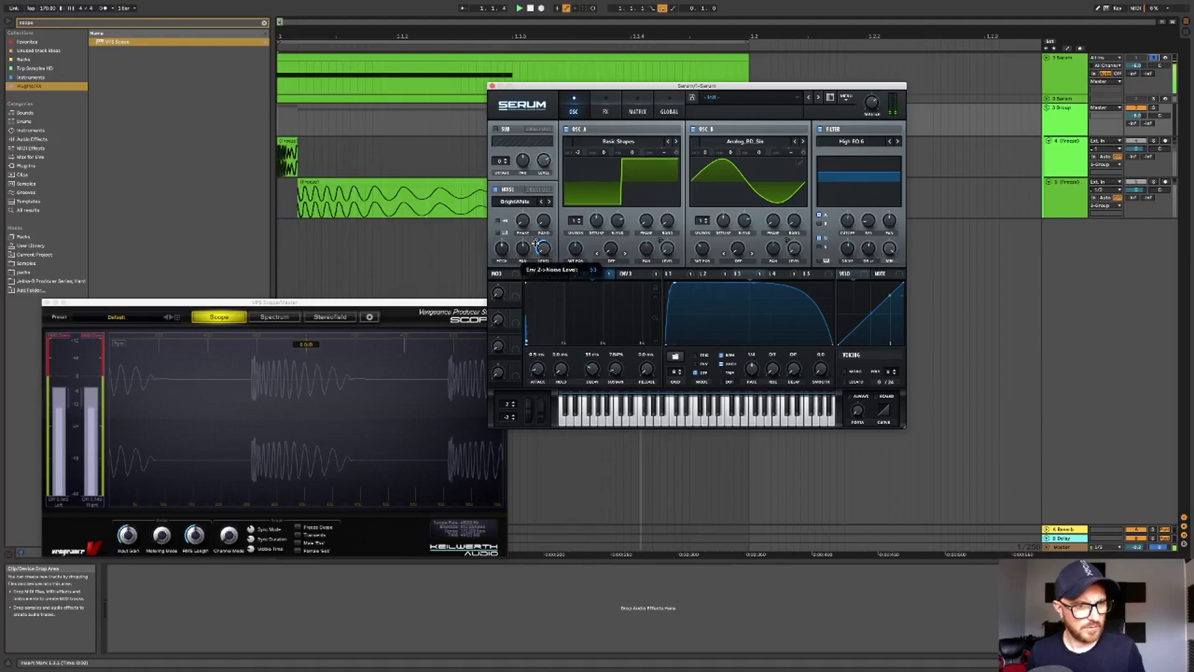
drag(535, 237, 537, 240)
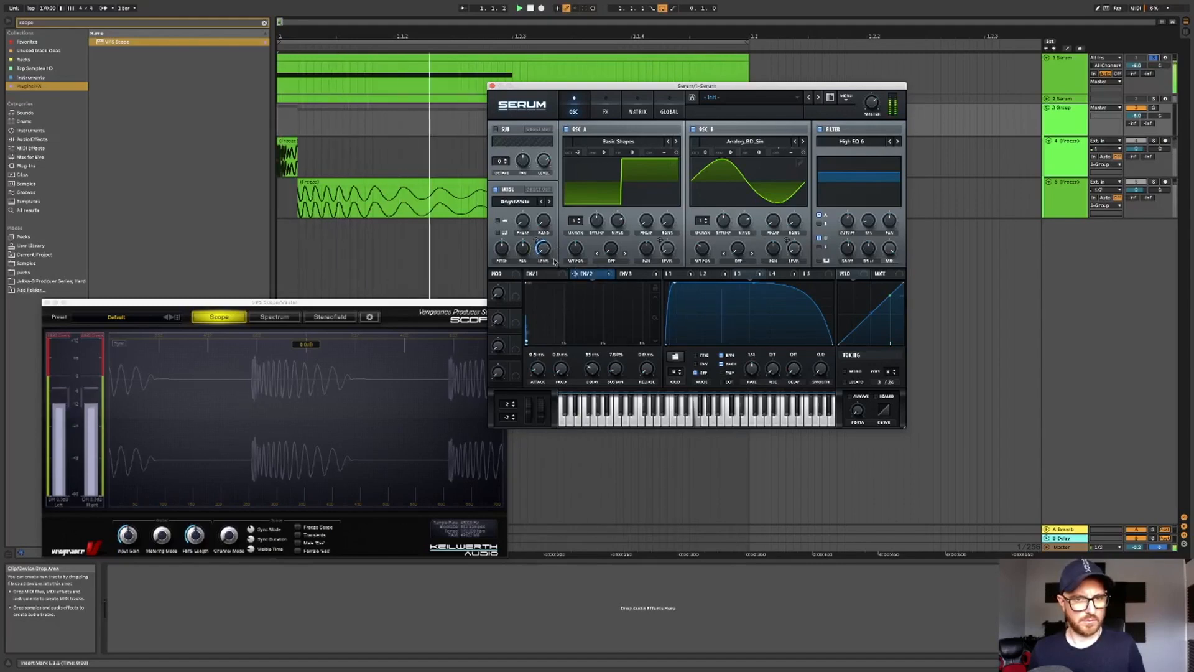
- Review the envelope and LFO panels for ENV 1 to ENV 3, LFO 1 and LFO 2
click(633, 275)
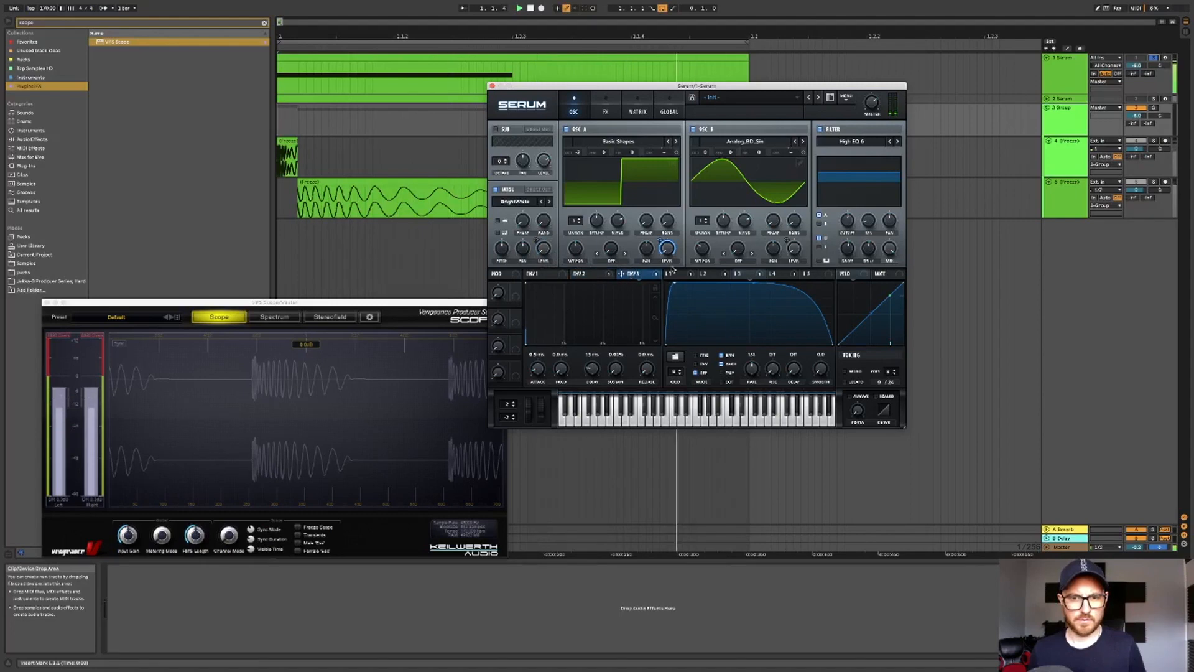
click(675, 275)
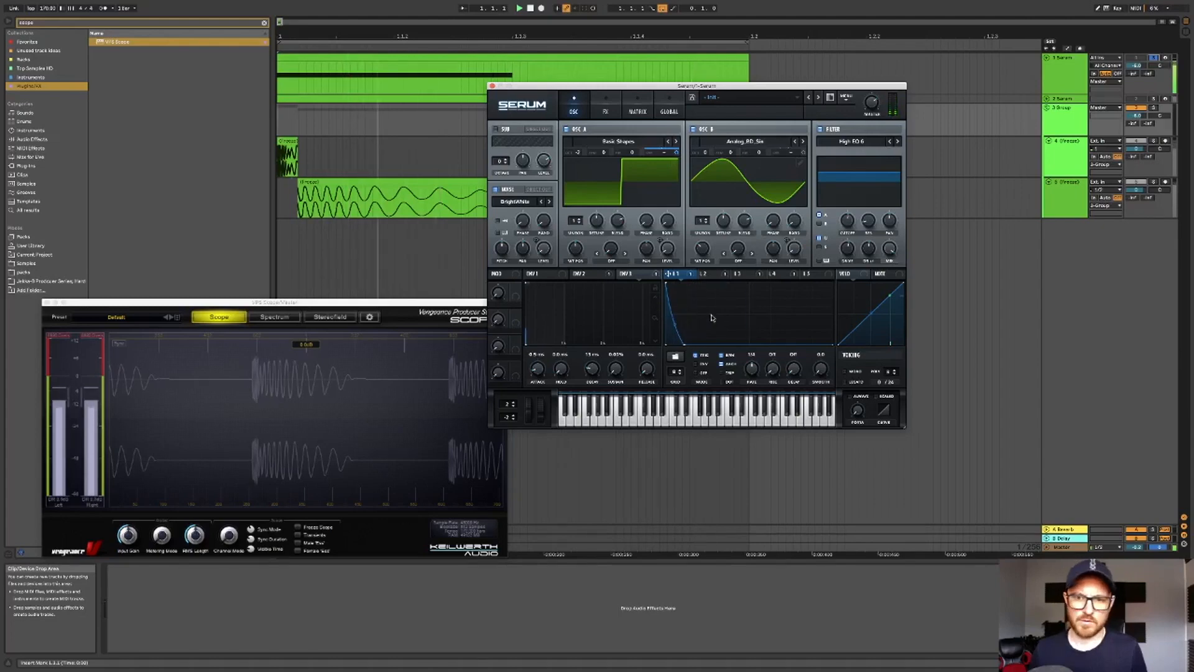
click(710, 274)
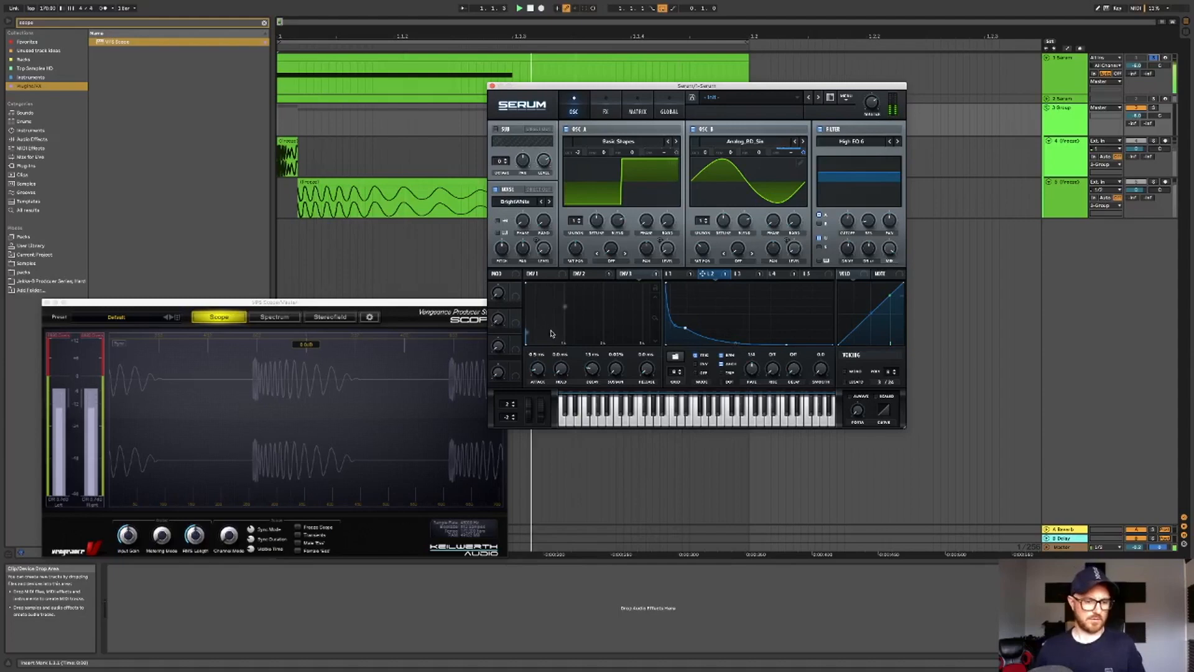
click(1137, 65)
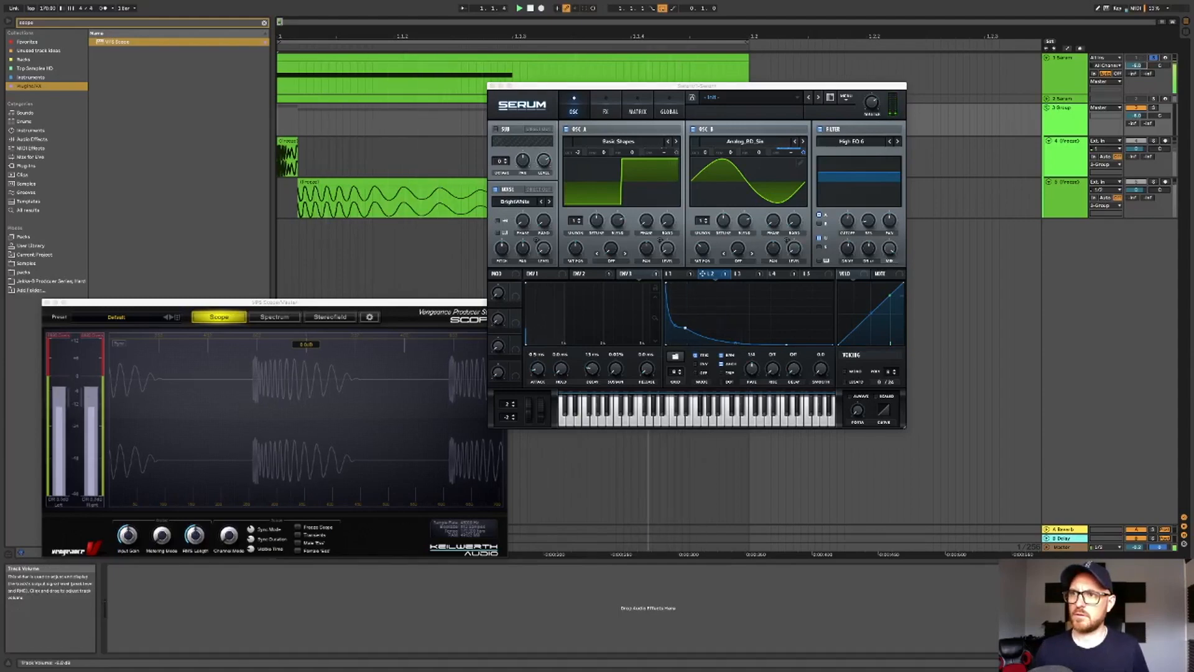
click(580, 274)
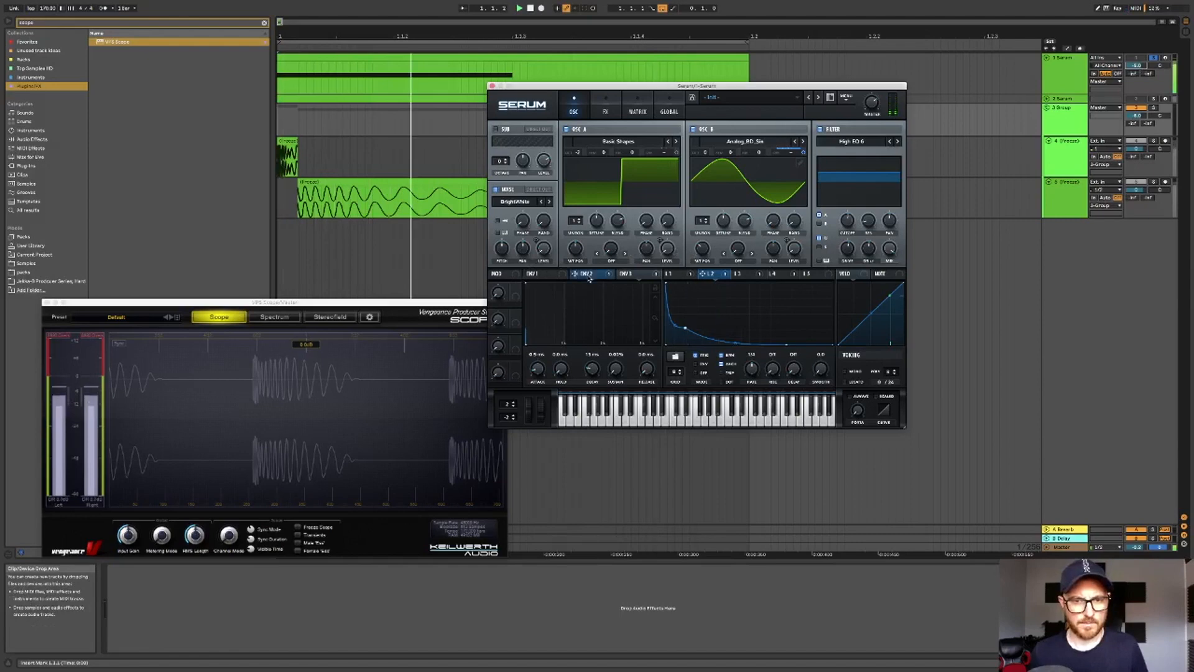
mouse_move(536, 241)
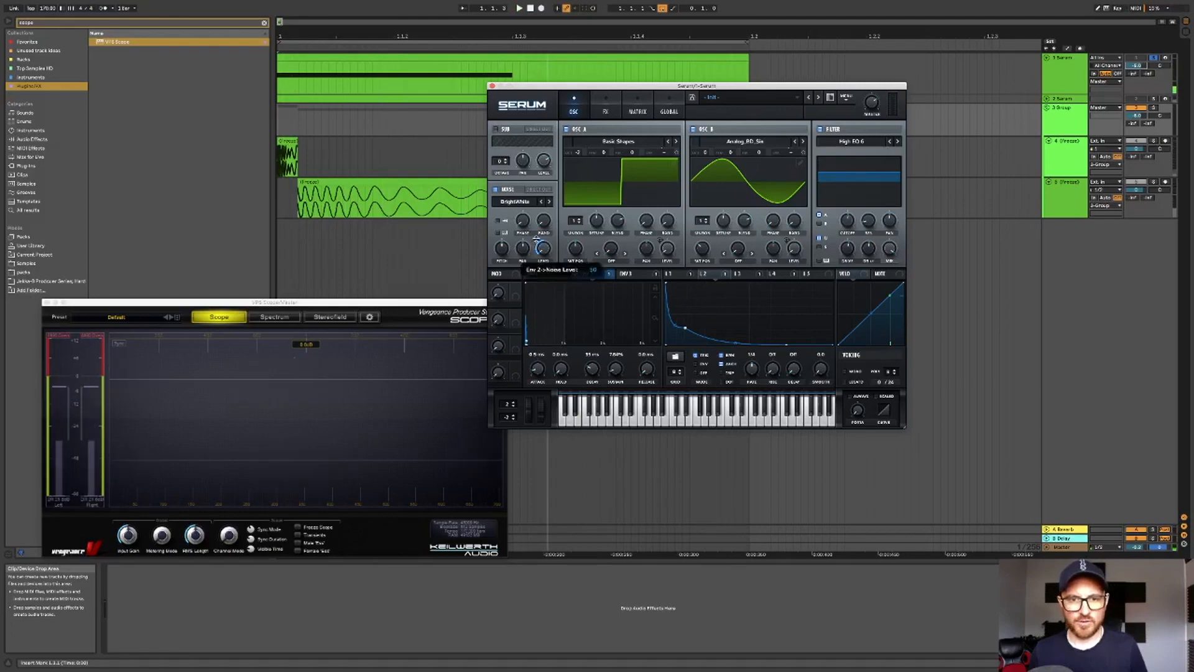
click(541, 274)
mouse_move(577, 274)
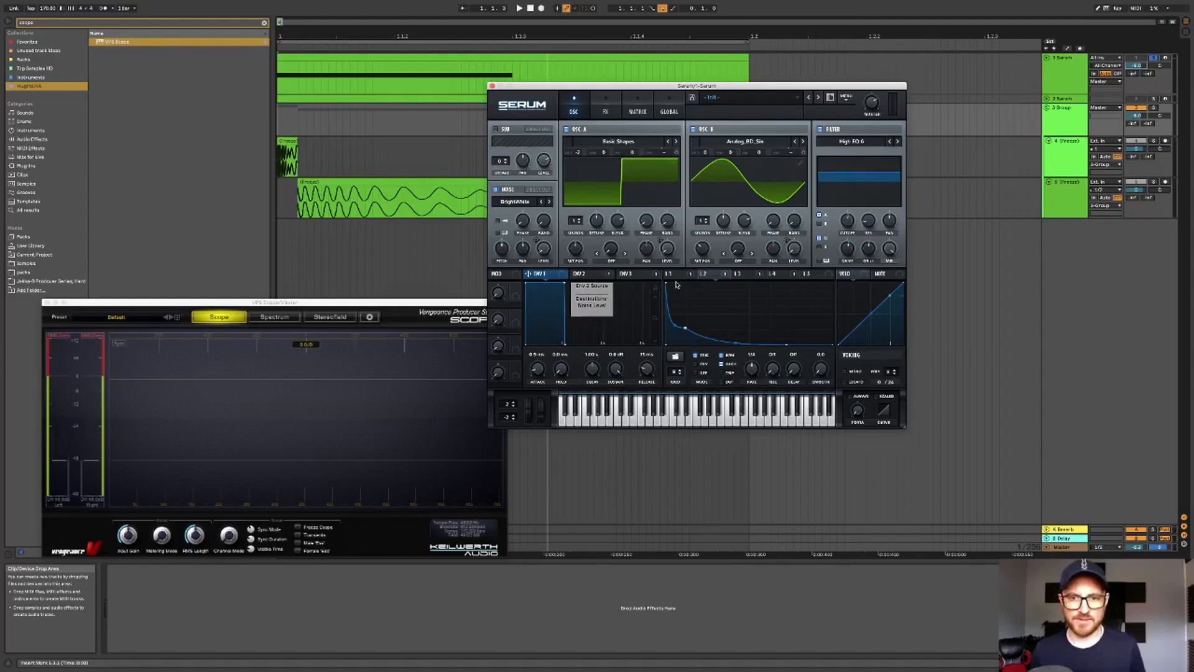
mouse_move(676, 275)
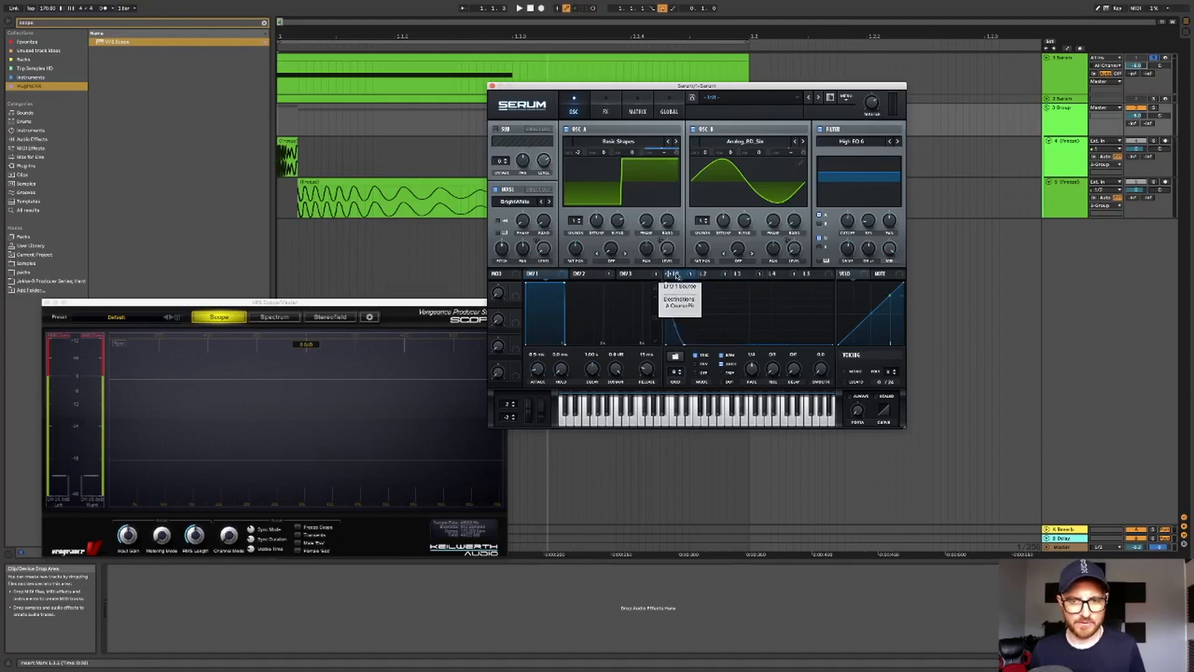
- Reshape the LFO 3 curve by moving its peak point toward the start
key(space)
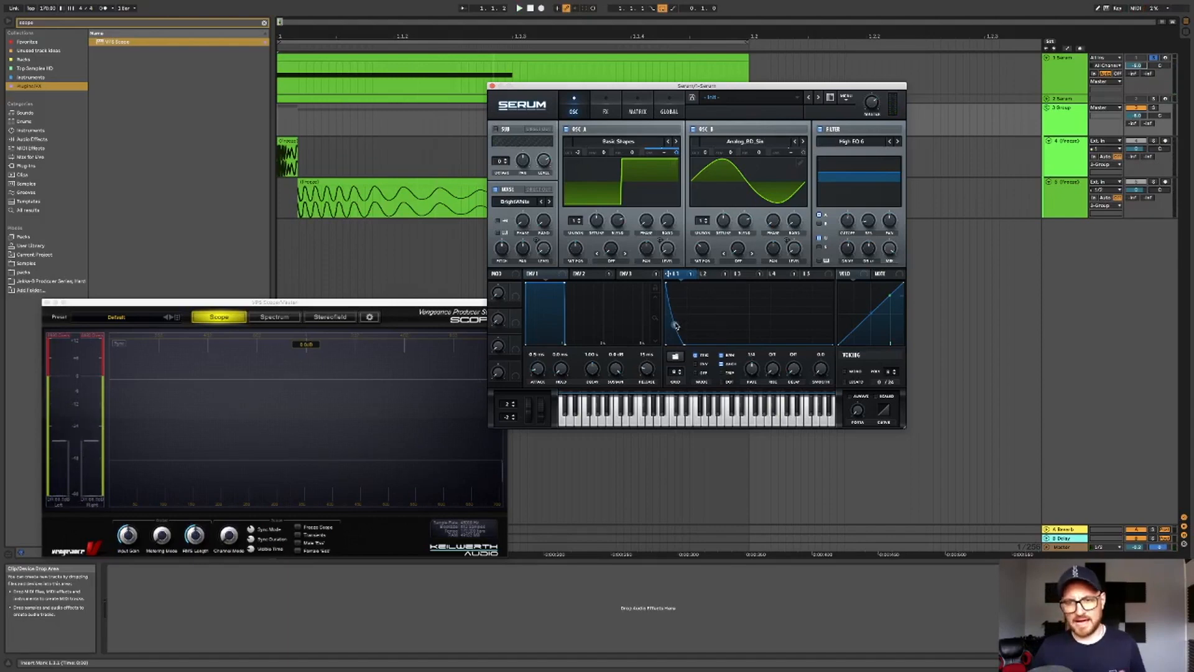
click(605, 107)
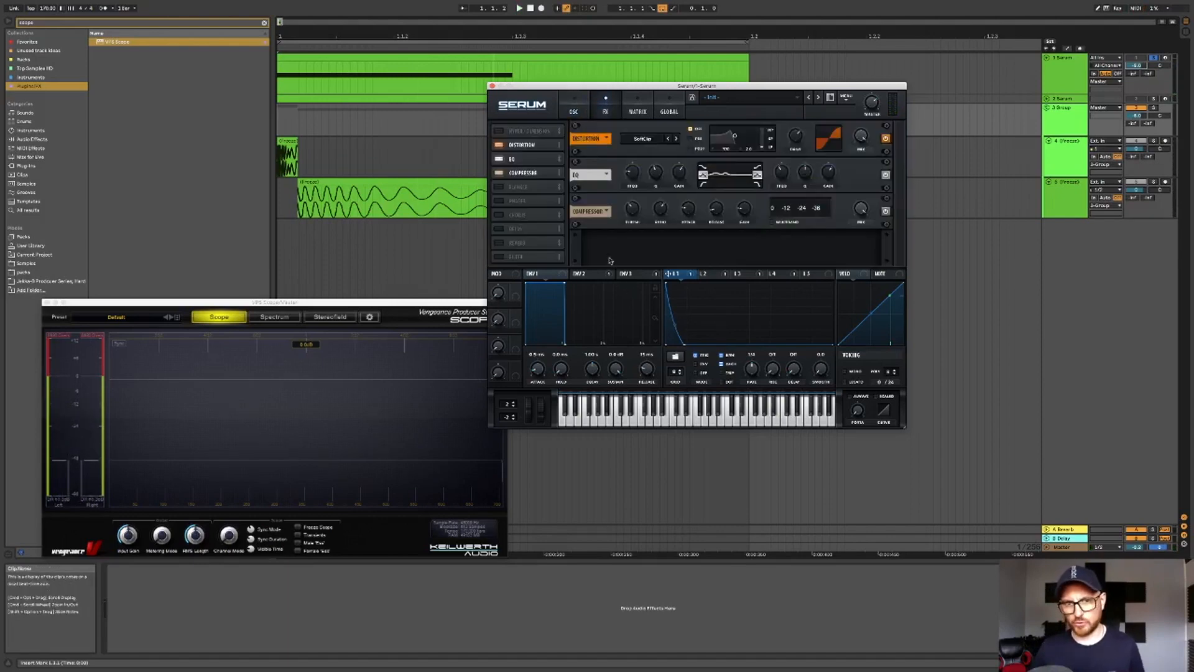
click(573, 112)
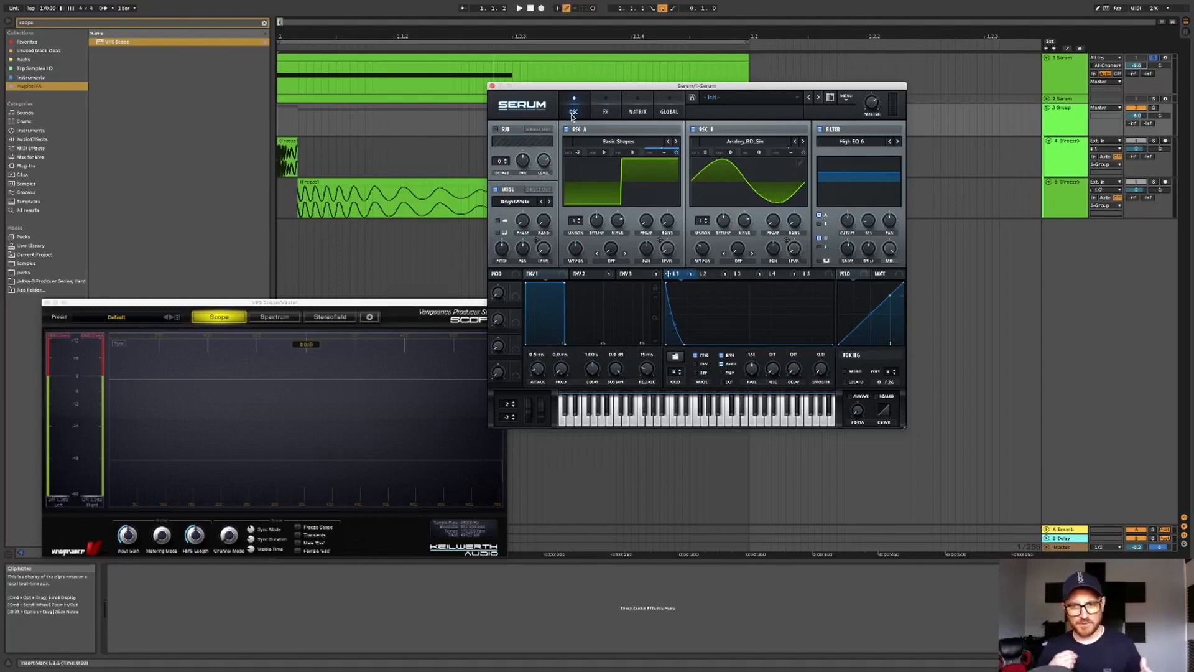
key(space)
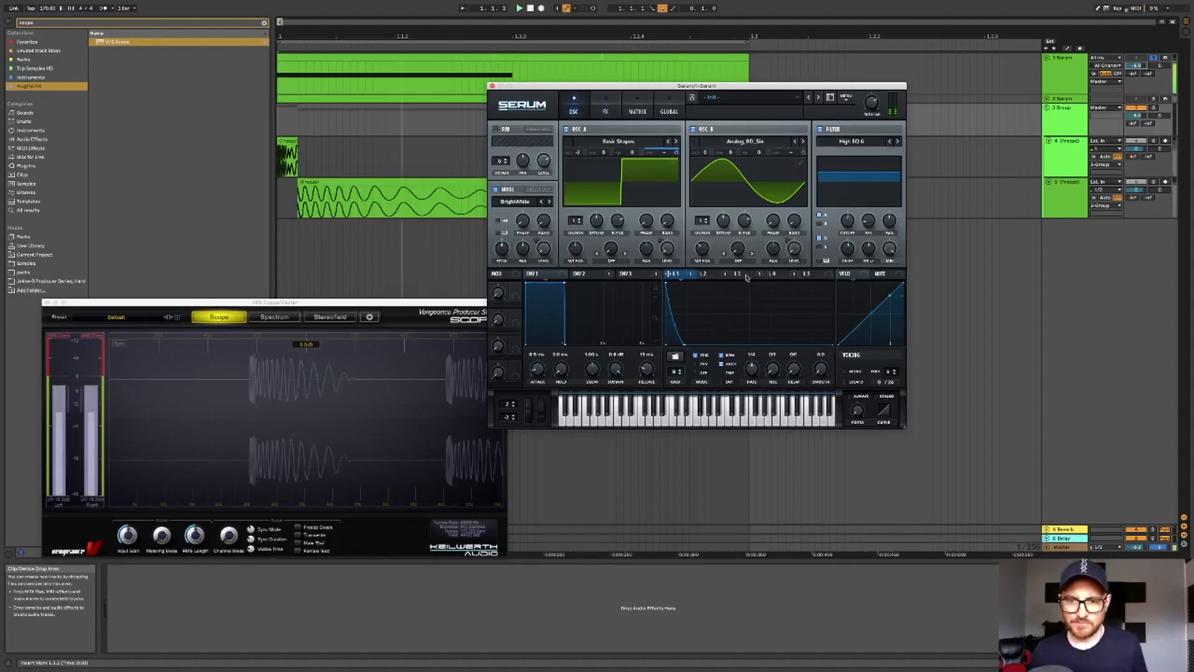
click(740, 274)
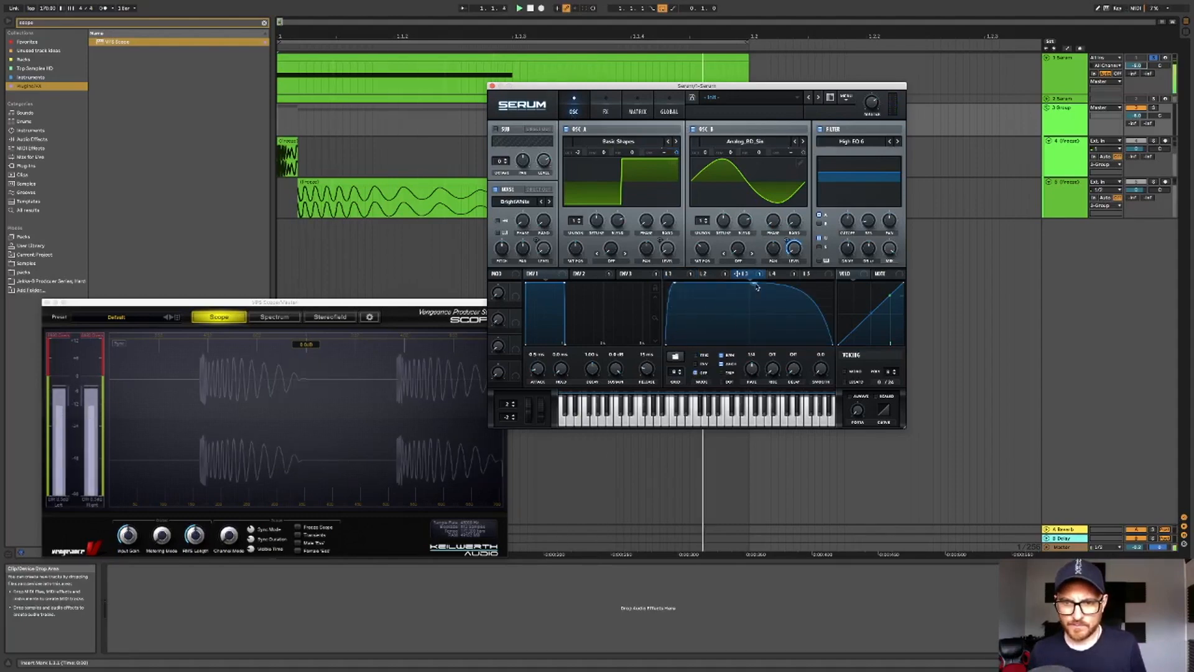
drag(753, 287, 677, 280)
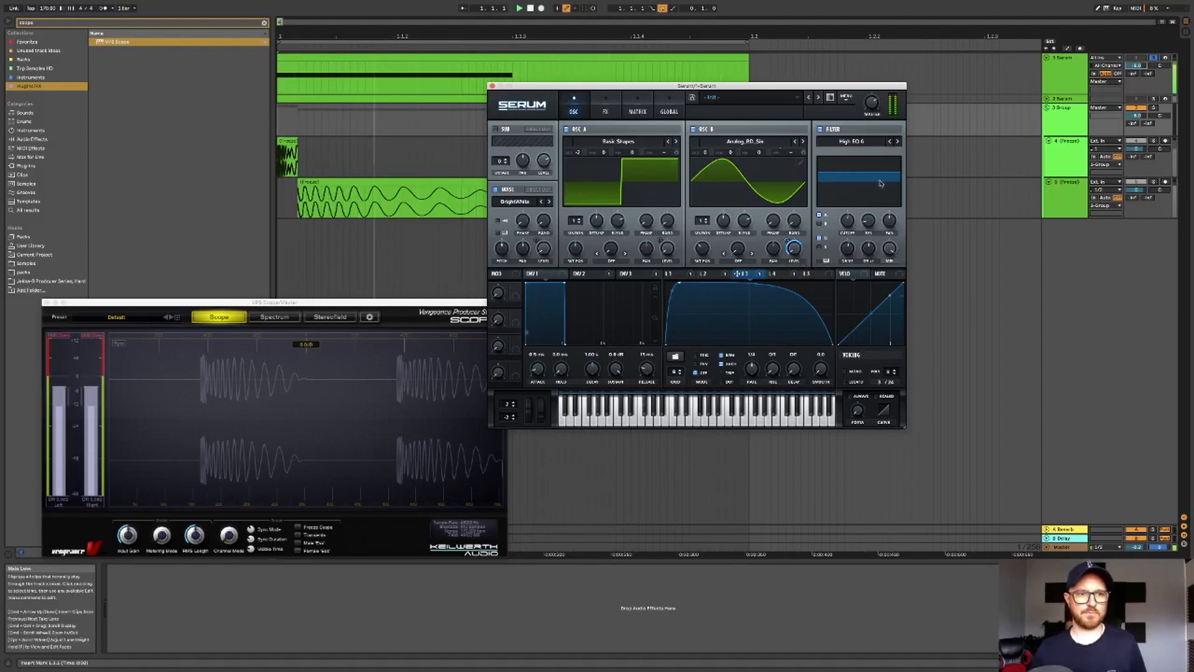
- Play the track and return to the FX page to audition the effects chain
click(1154, 108)
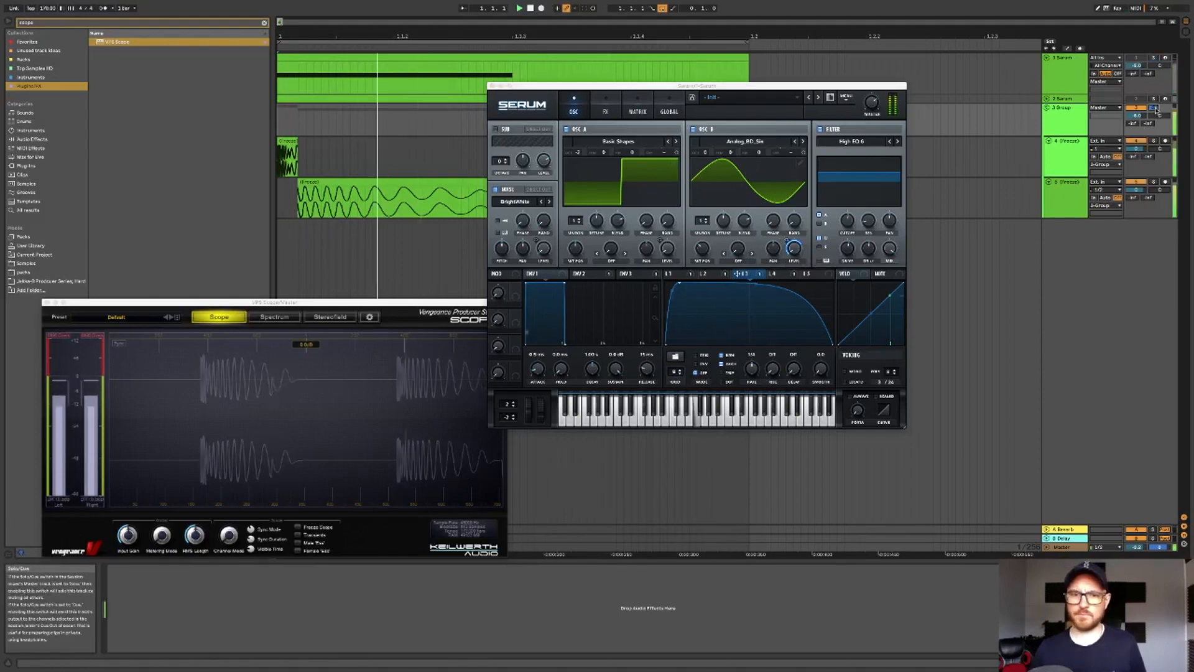
click(1154, 58)
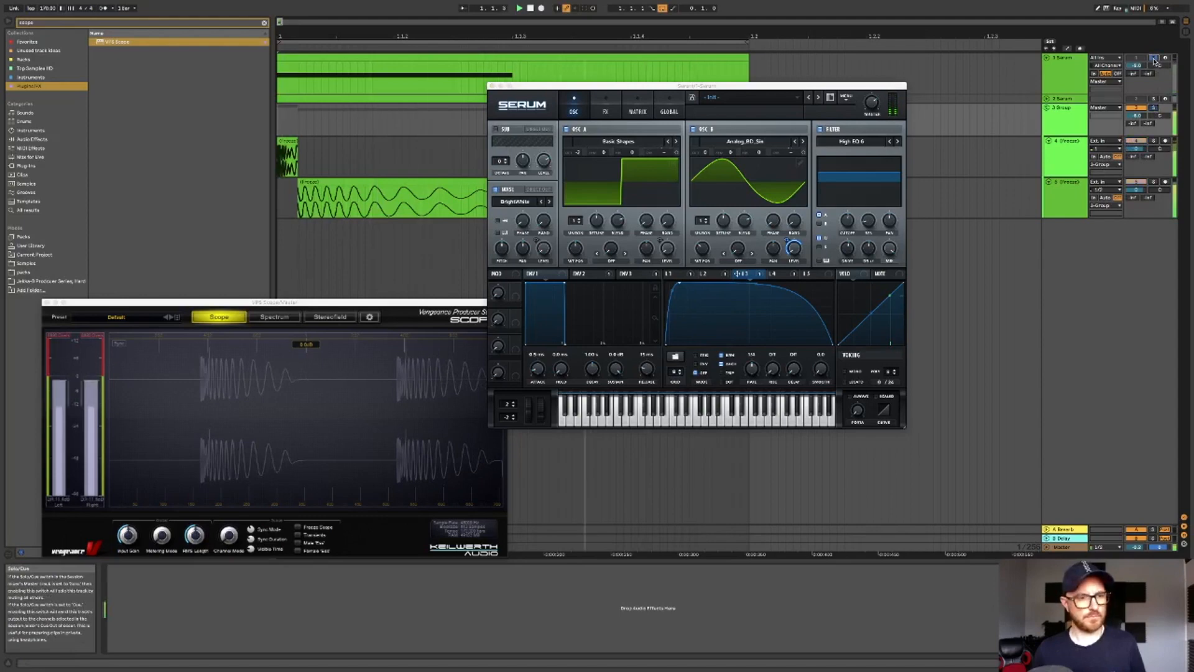
click(671, 290)
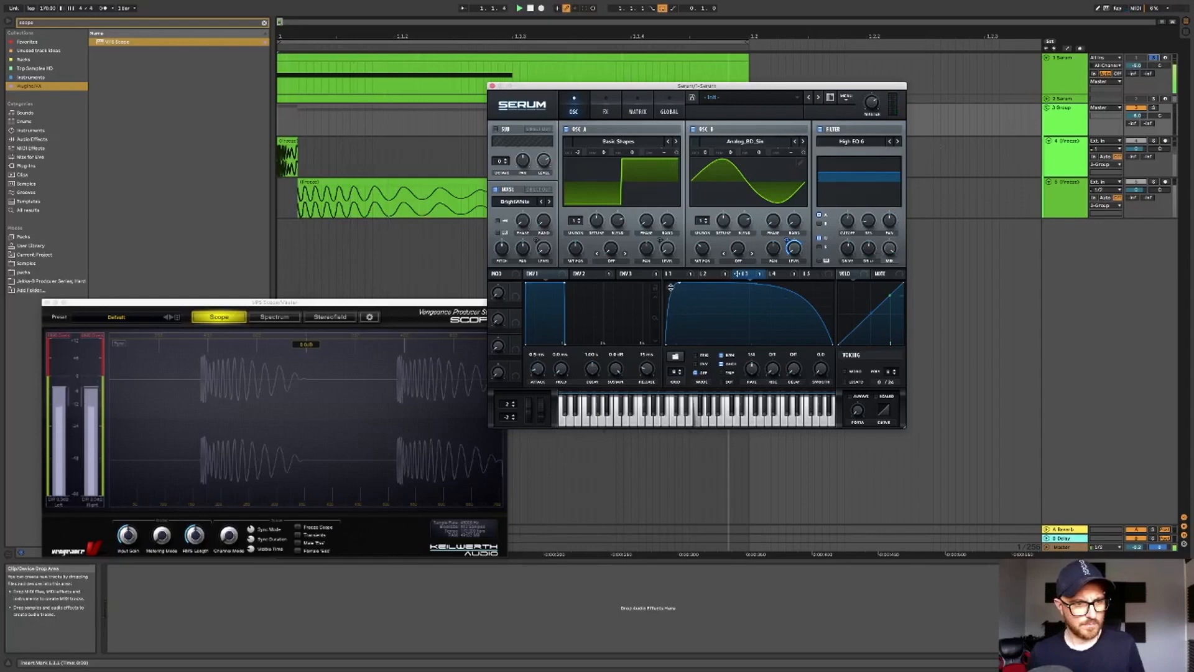
click(613, 112)
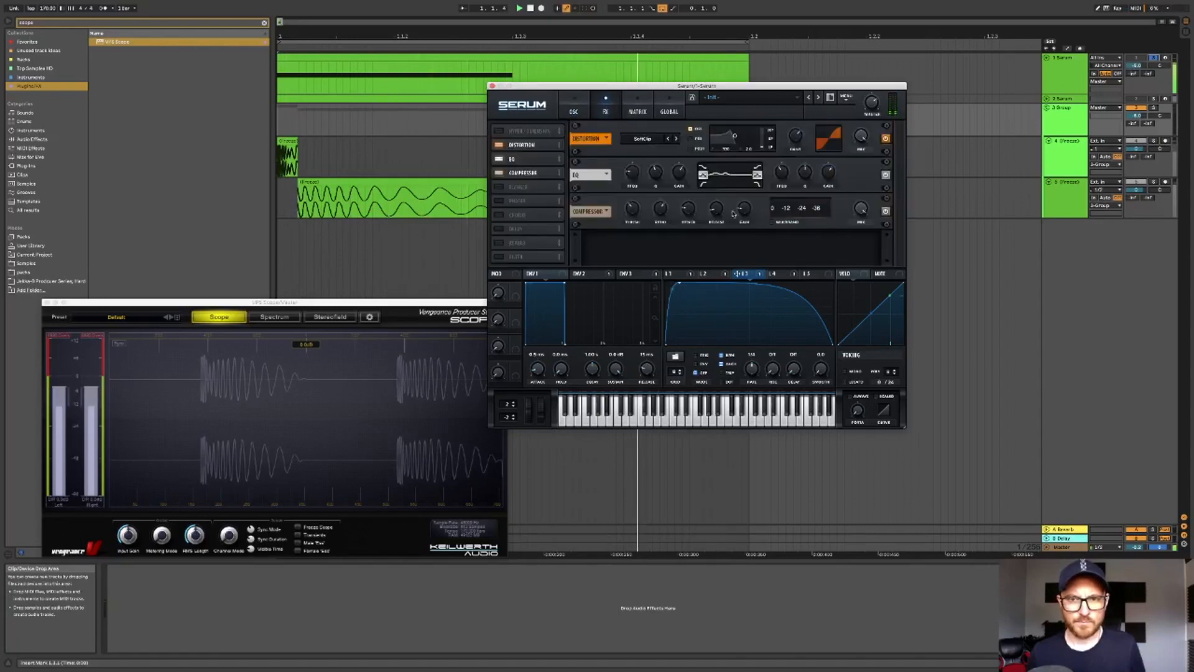
mouse_move(780, 179)
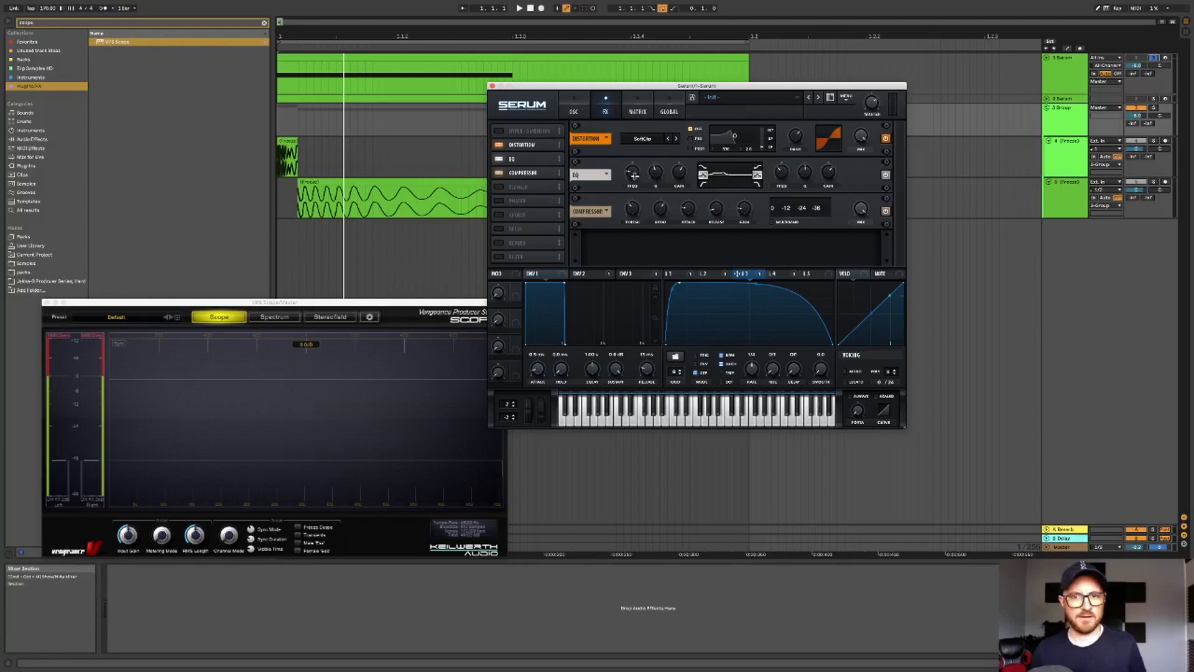
key(space)
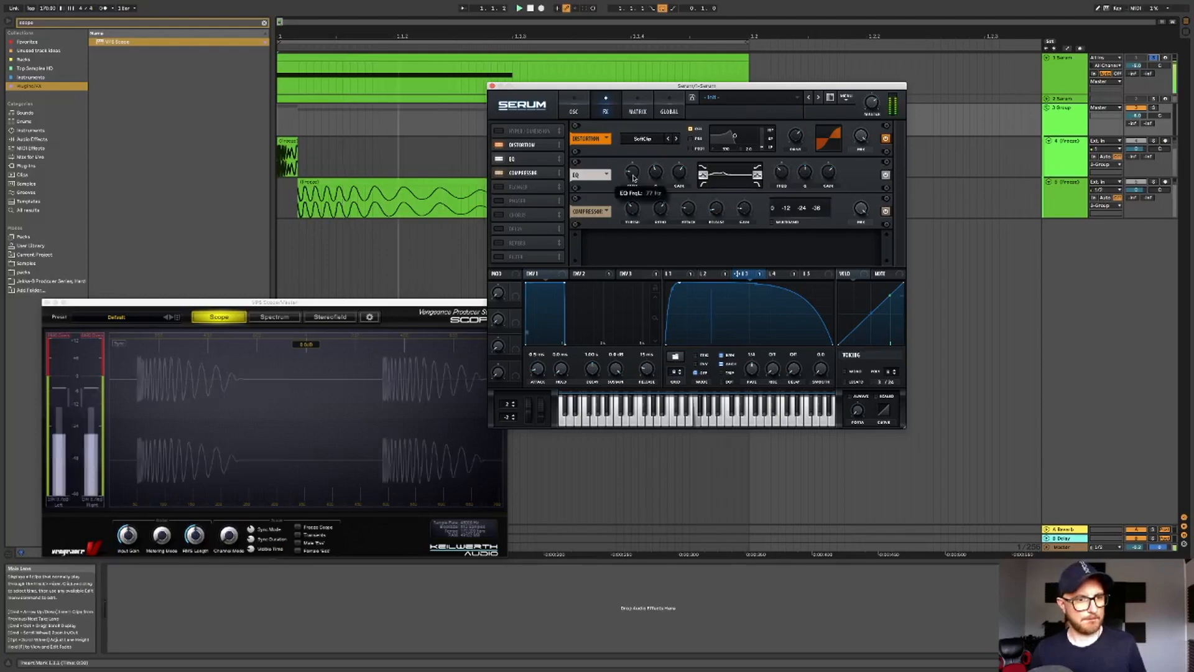
- Stop playback, open the MIDI clip in the piano roll, move the scope window up and select the note
key(space)
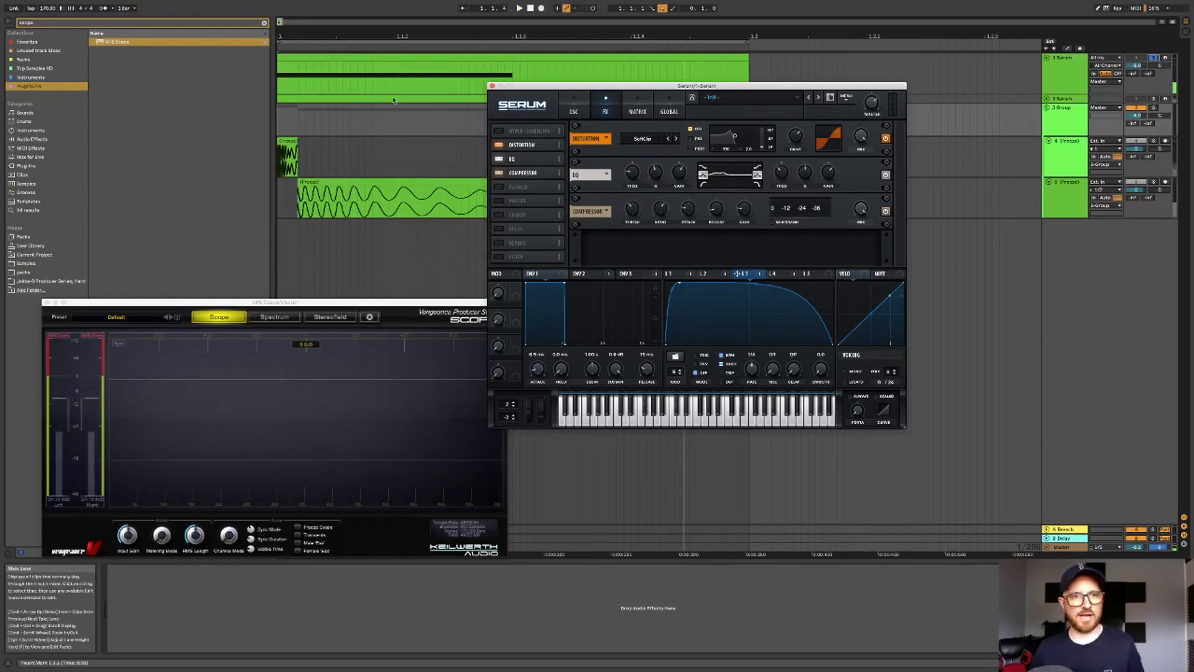
double_click(381, 66)
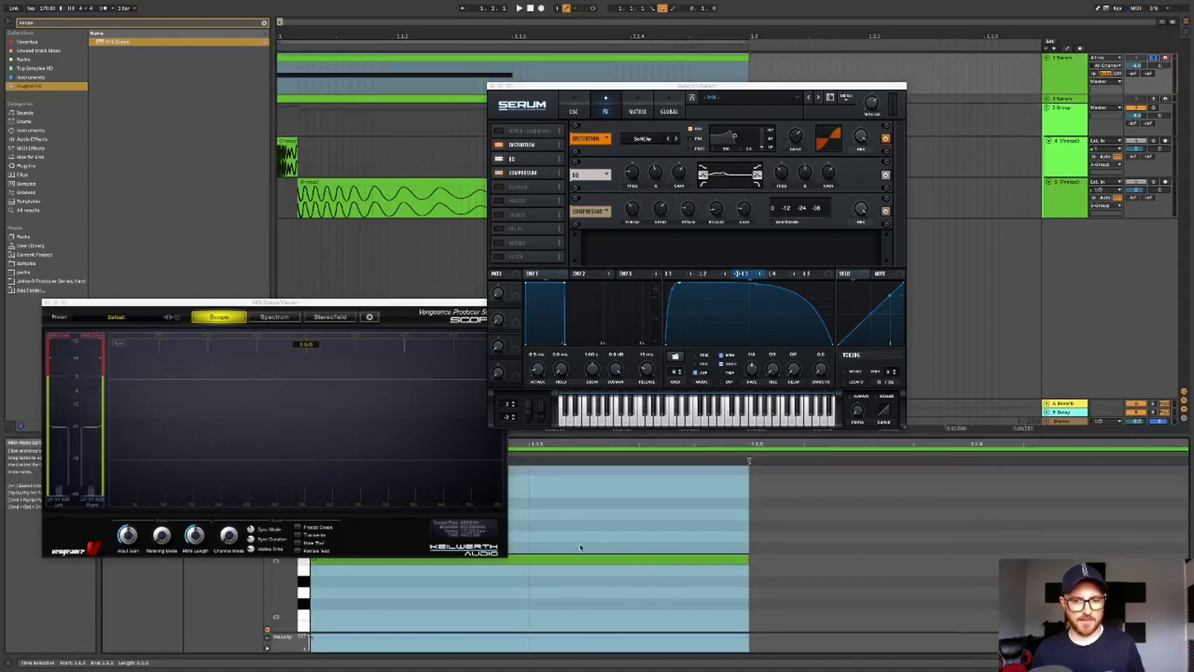
drag(391, 296, 384, 217)
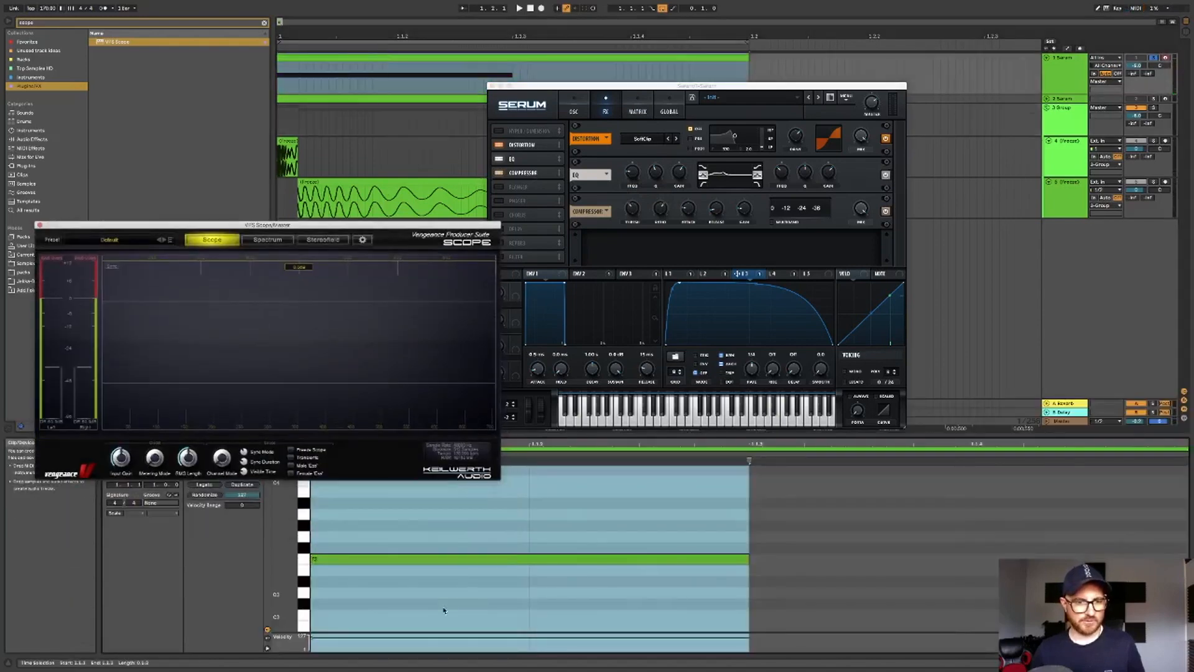
click(383, 559)
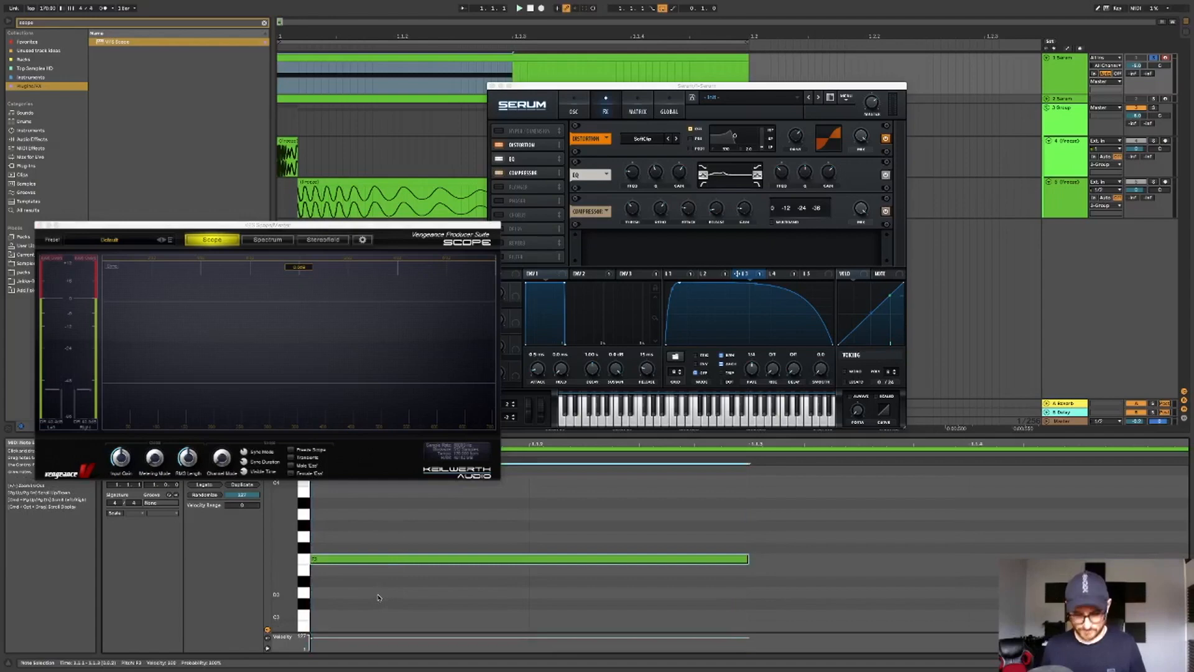
- Play the clip while transposing the MIDI note up and down to audition the sound at different pitches
key(space)
key(Down)
key(Down)
key(Down)
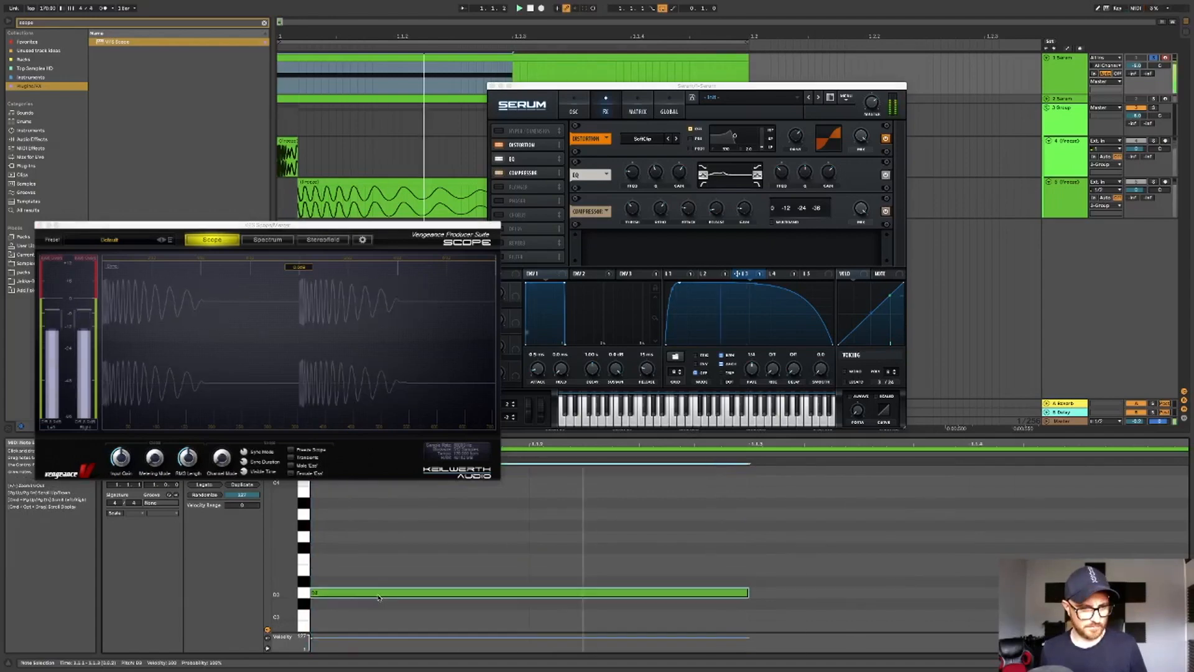
key(Down)
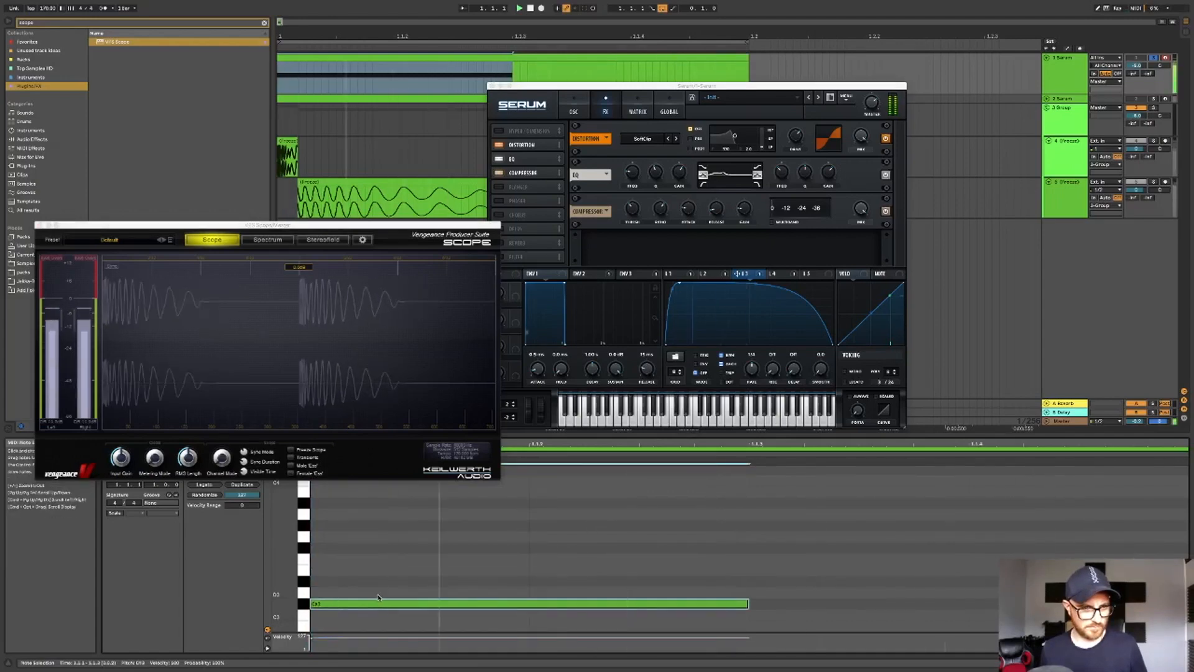
key(Up)
key(Up)
key(Up)
key(Up)
key(Up)
key(Up)
key(Up)
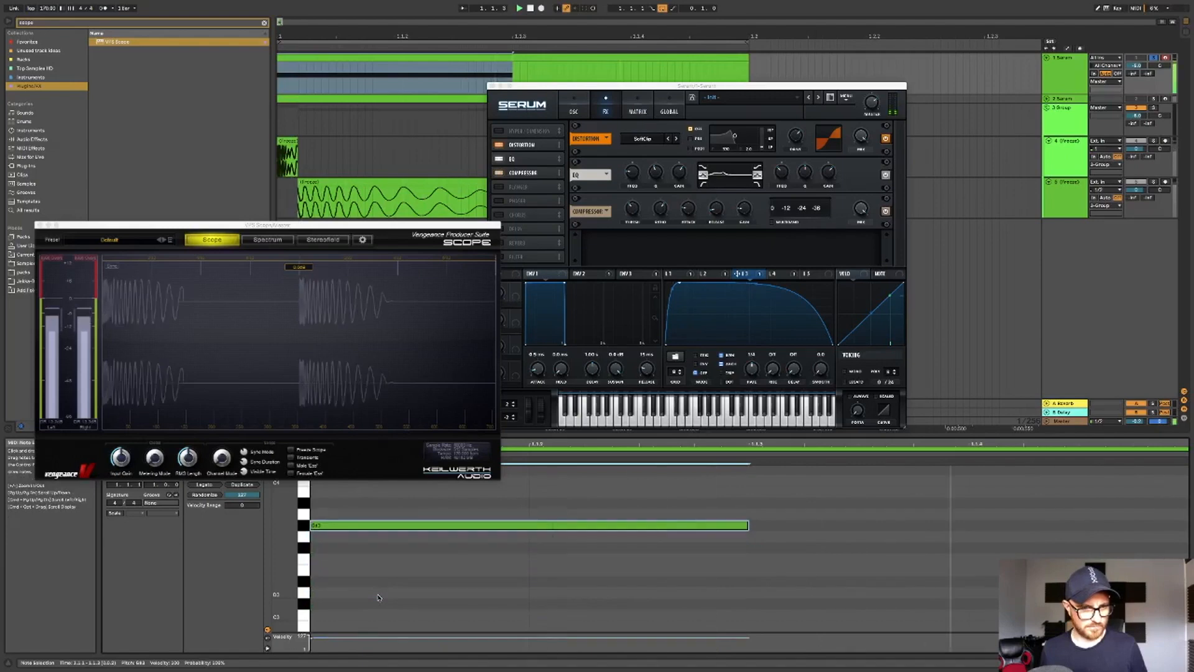
key(Up)
key(Up)
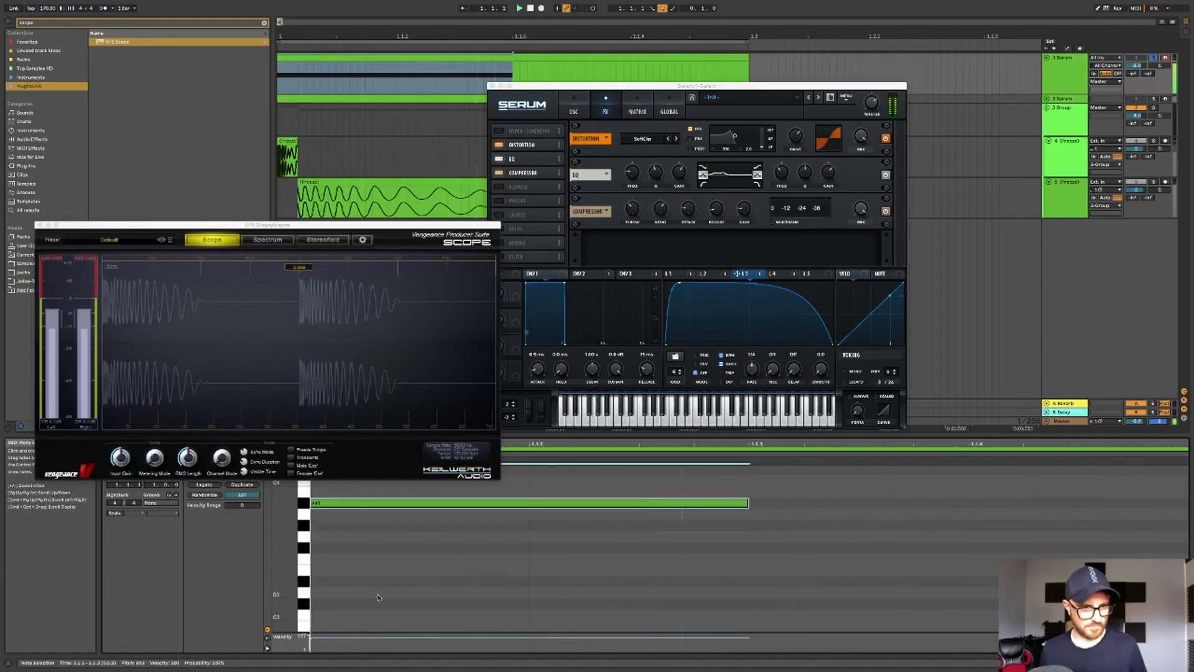
key(Down)
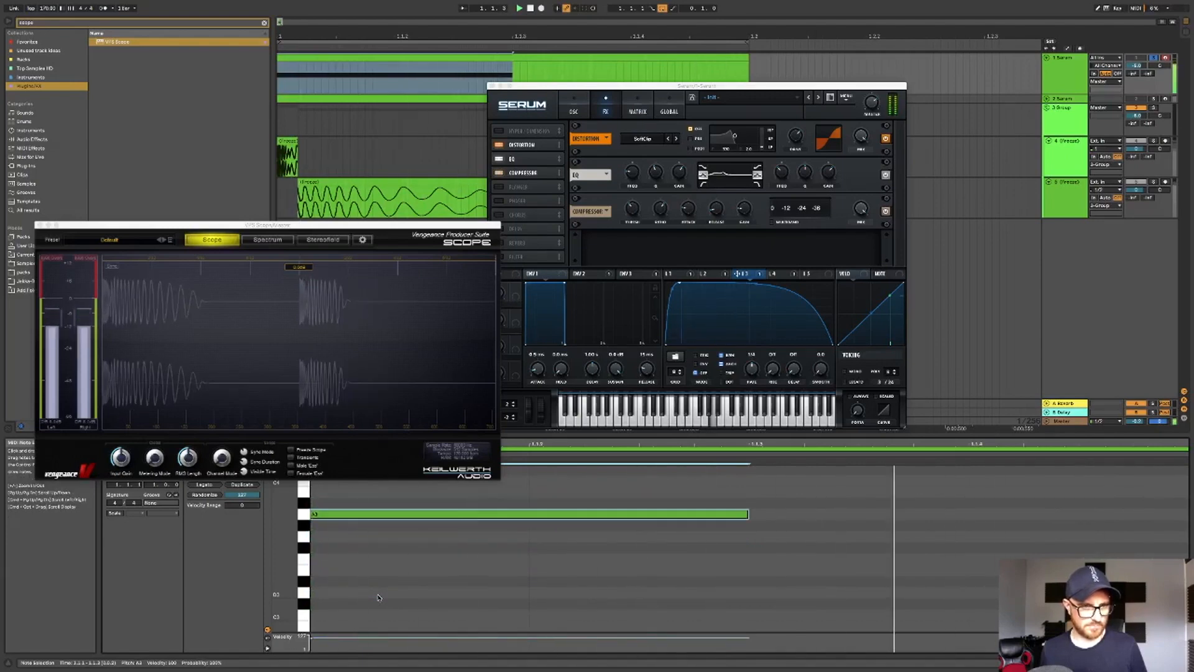
key(Down)
key(Down)
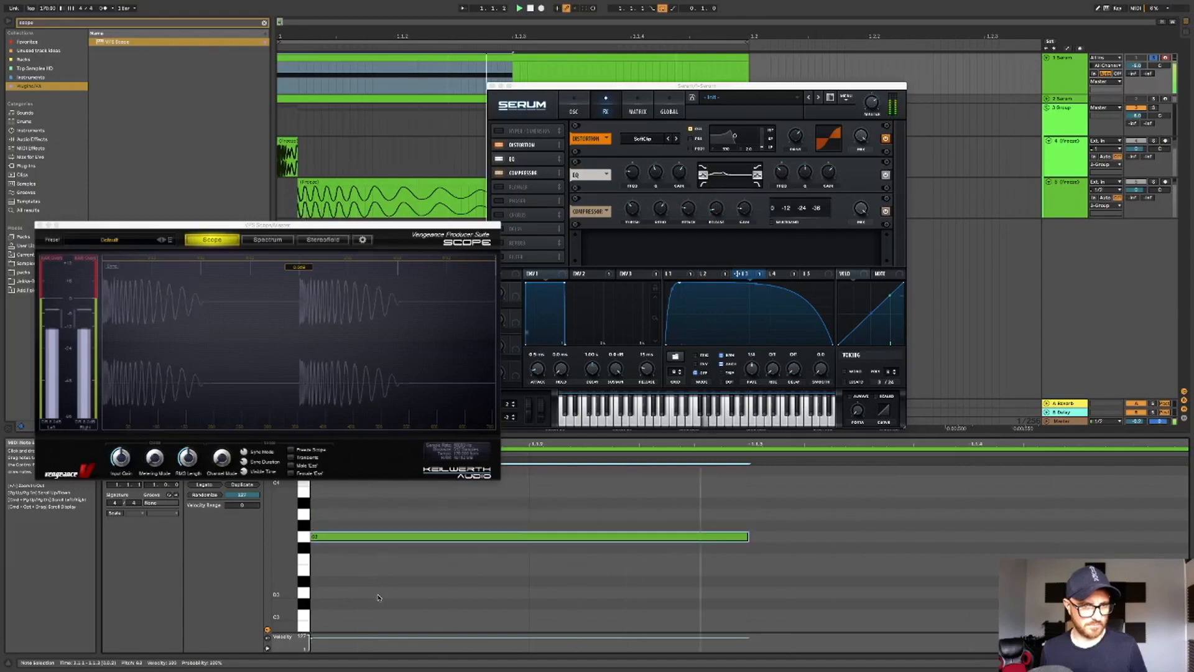
key(Down)
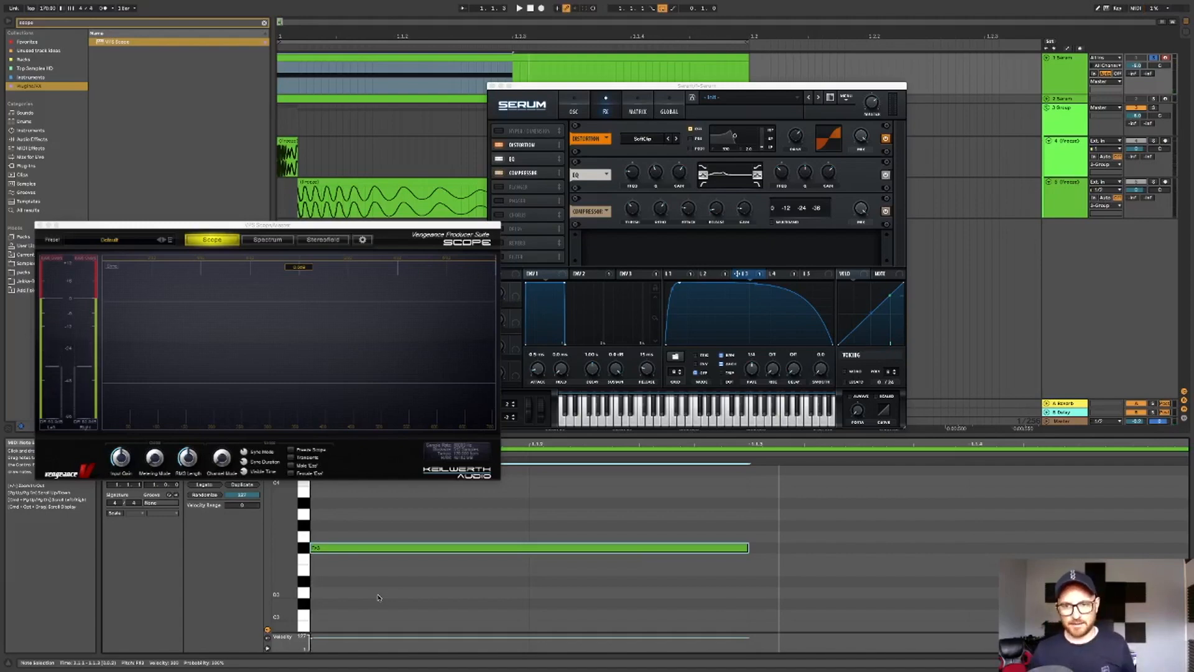
- Switch between the LFO 3 and LFO 1 tabs and return to the oscillator page
click(734, 275)
click(673, 273)
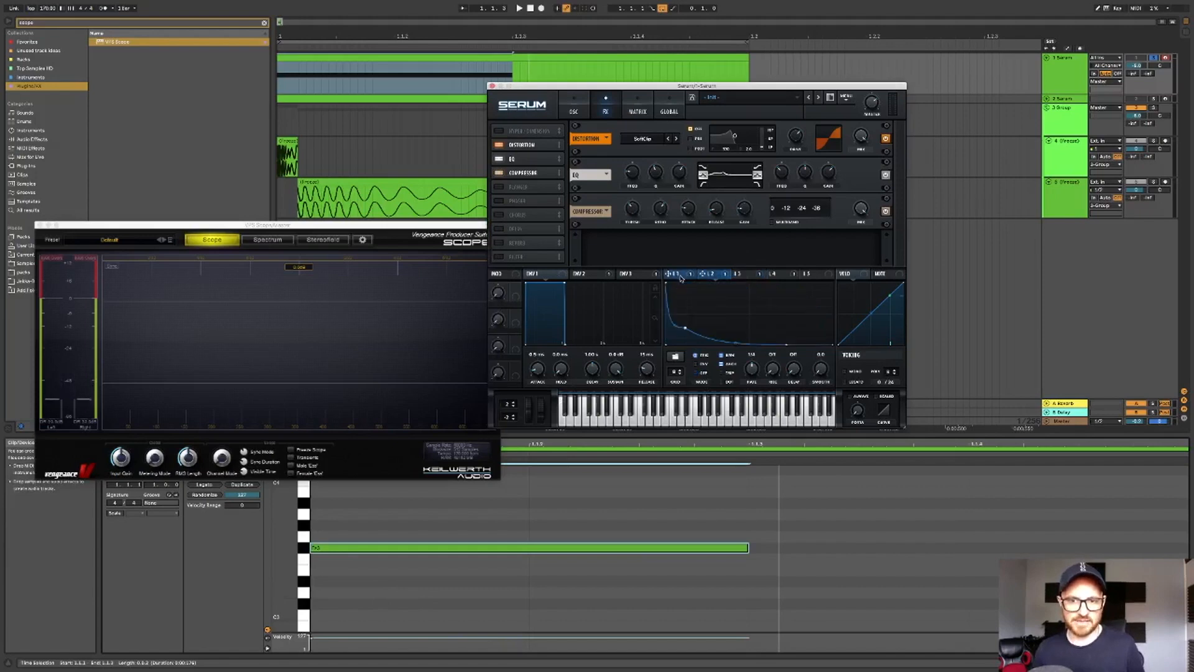
click(580, 113)
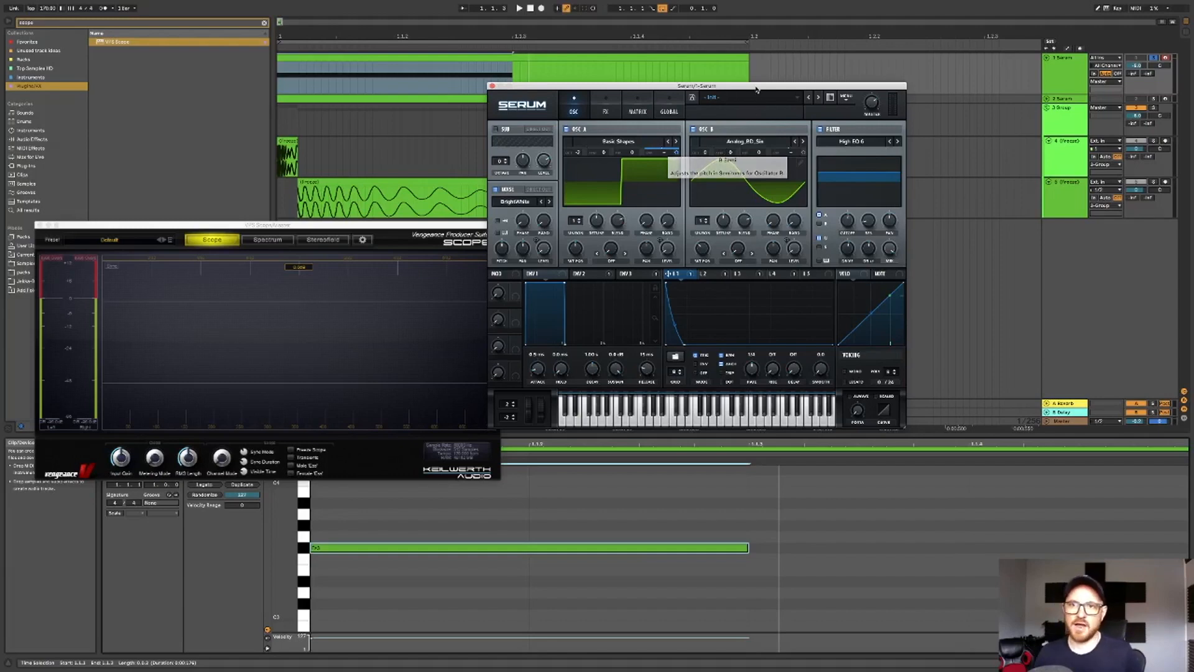
- Browse the Jakka-B Producer Series preset folders in the preset menu and close the synth window
click(1065, 77)
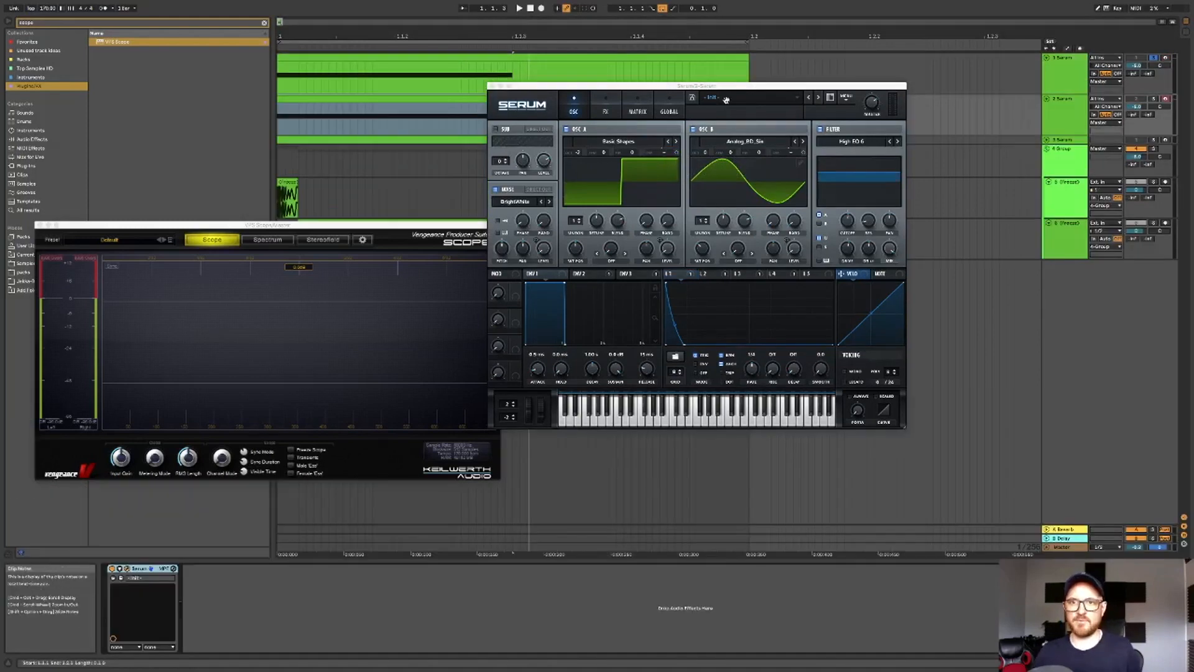
click(726, 100)
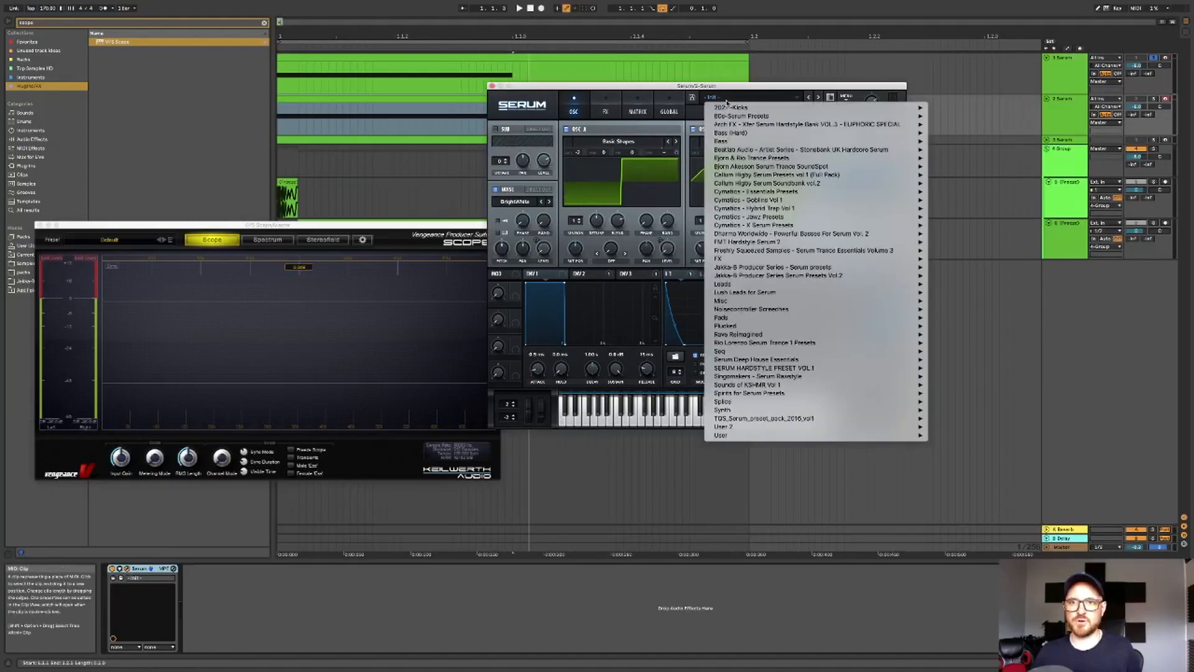
mouse_move(795, 244)
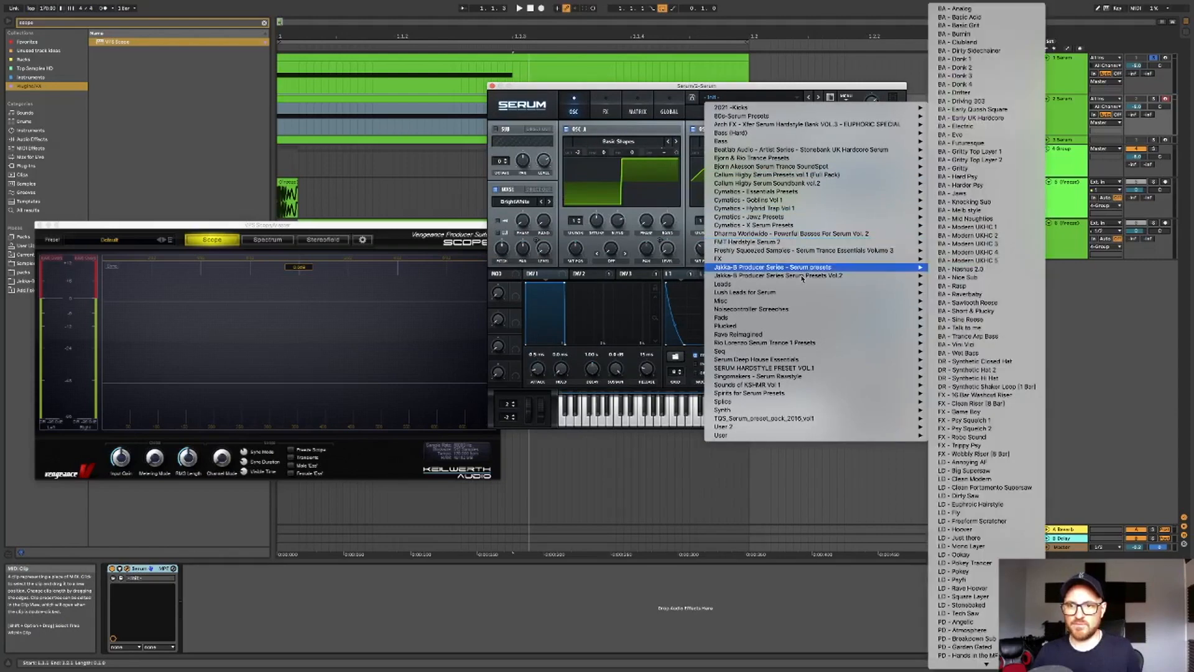
mouse_move(803, 278)
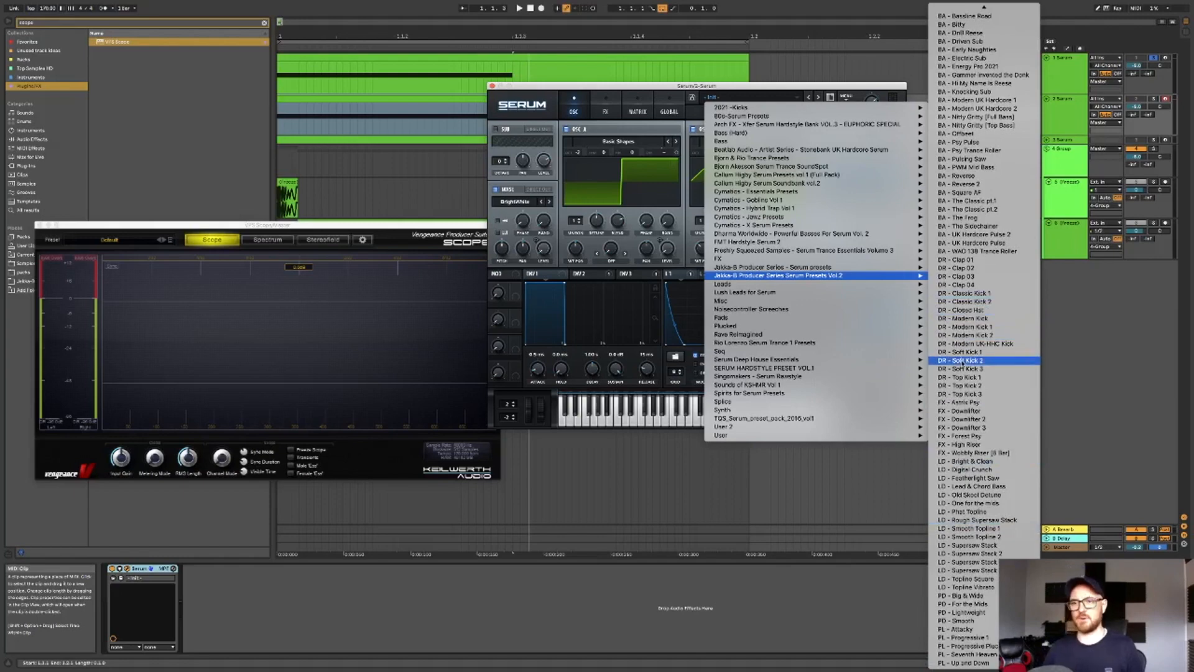
click(830, 498)
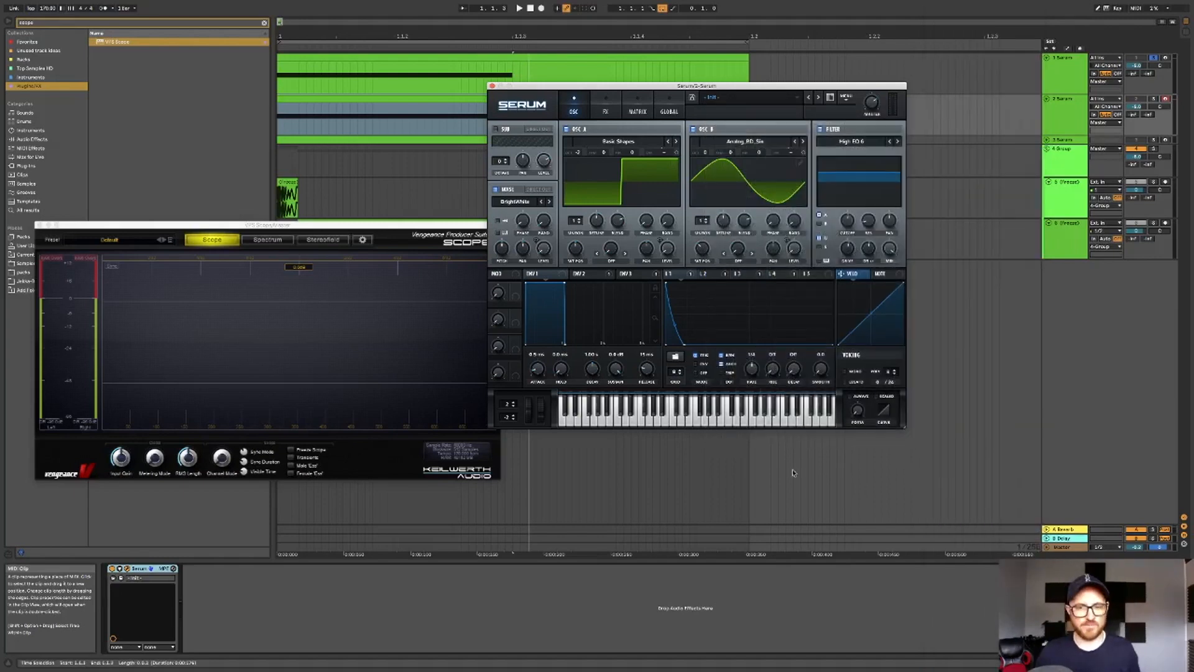
click(493, 87)
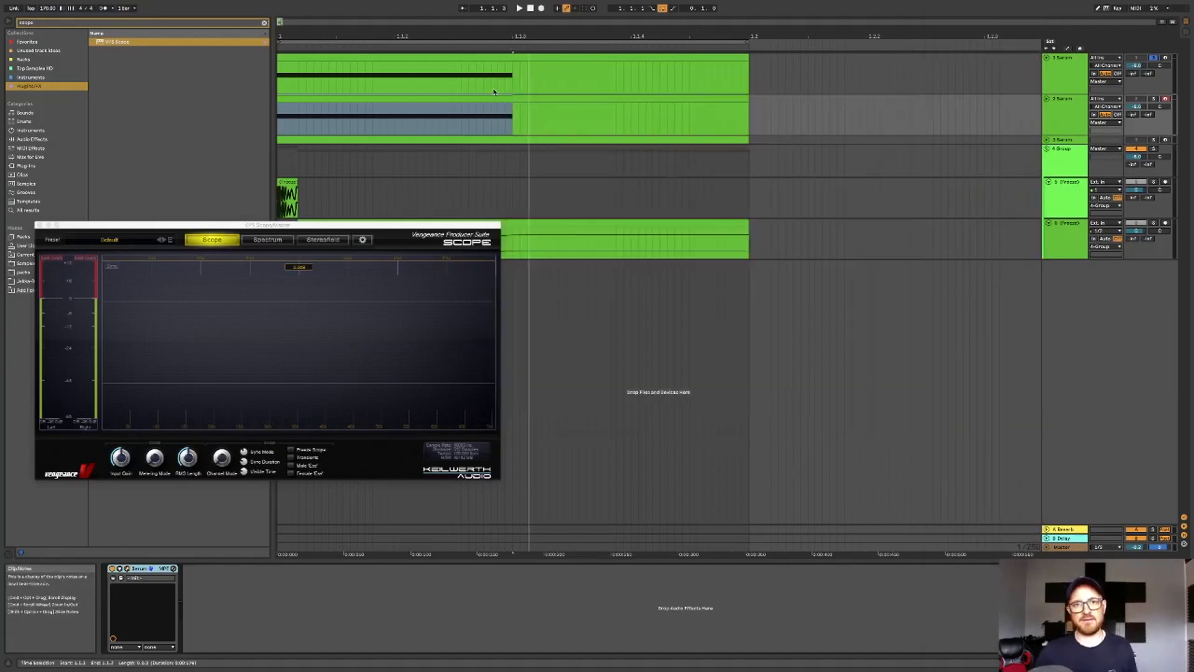